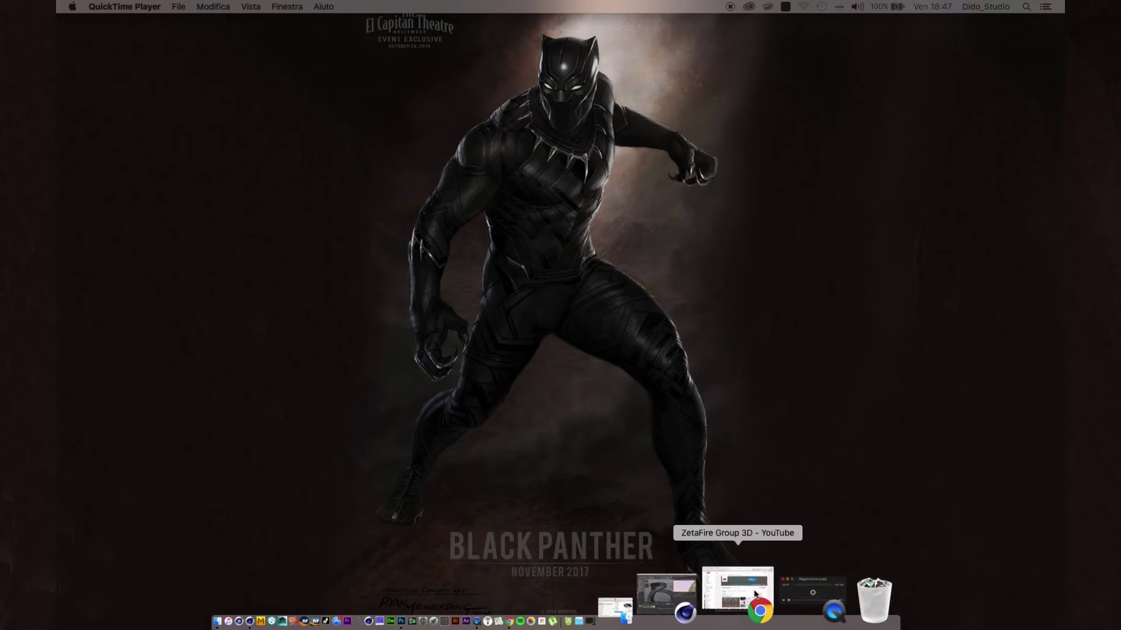
Step: Switch to Chrome and open the grass-covered snake post on the Instagram profile page
left_click(718, 602)
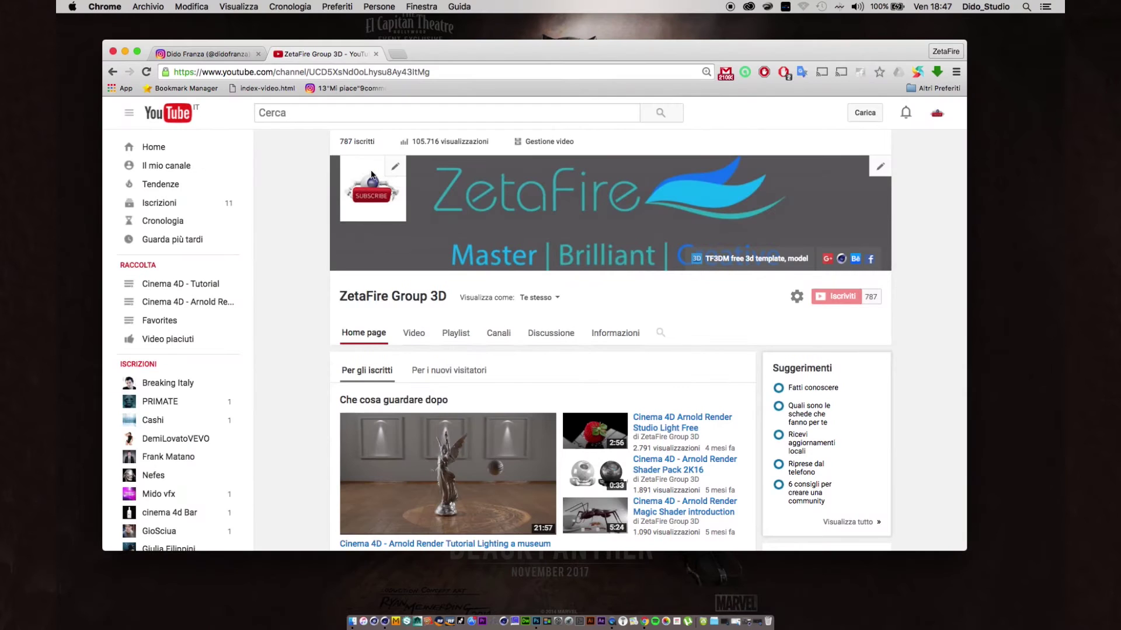
left_click(211, 53)
left_click(293, 359)
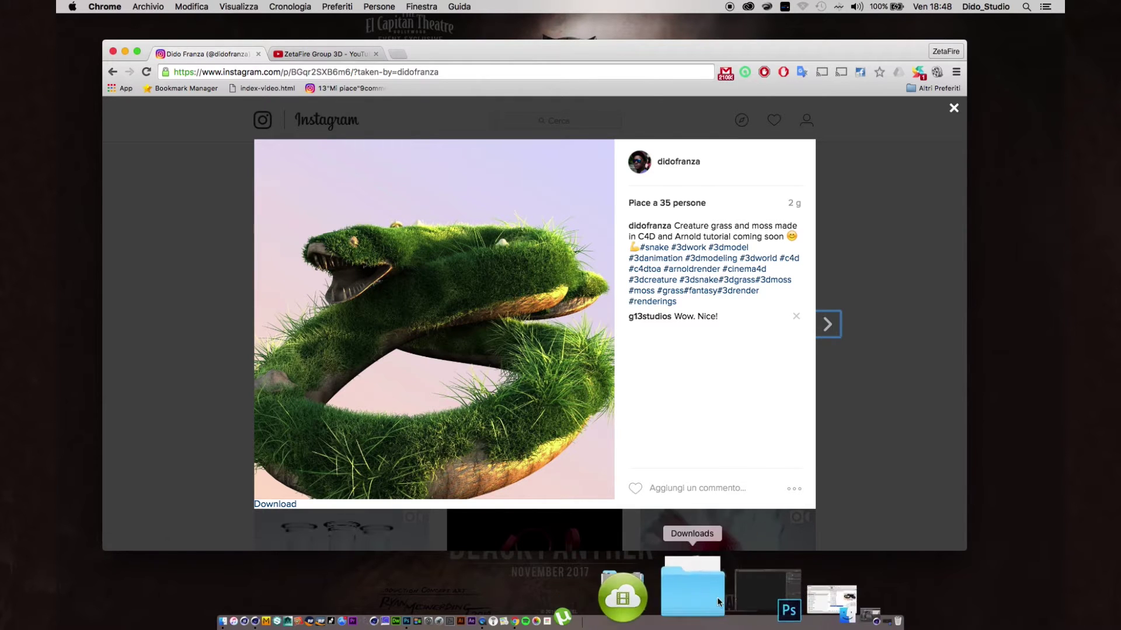
Step: Browse the snake render images in the Render_shot folder in Finder, starting from 0] 1025.jpg, and close the folder
left_click(725, 599)
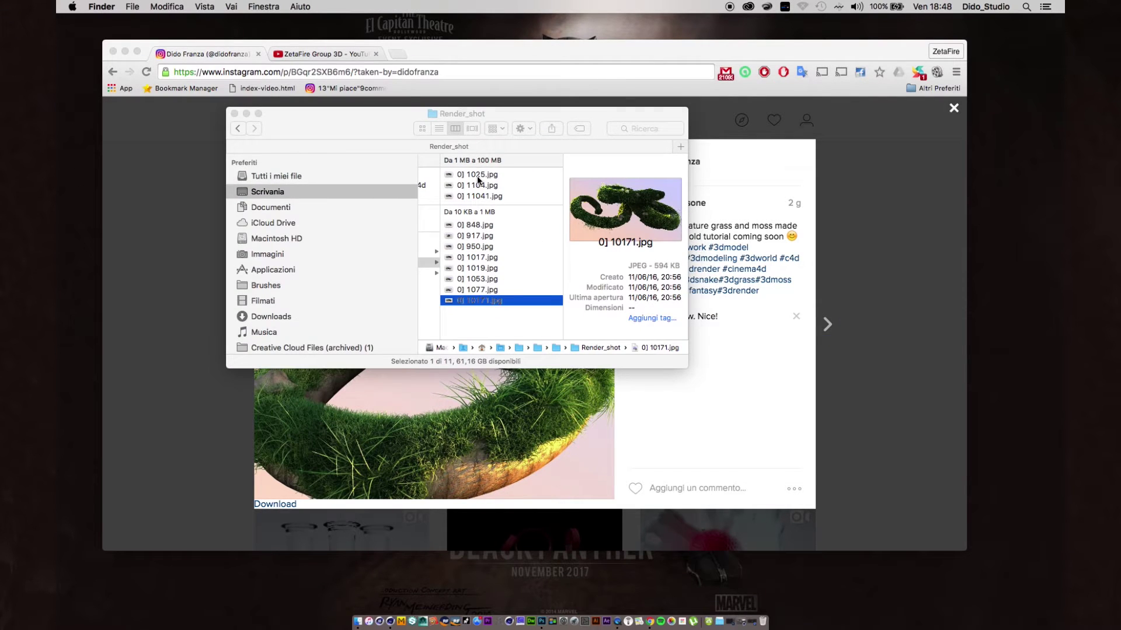
left_click(477, 175)
key("space")
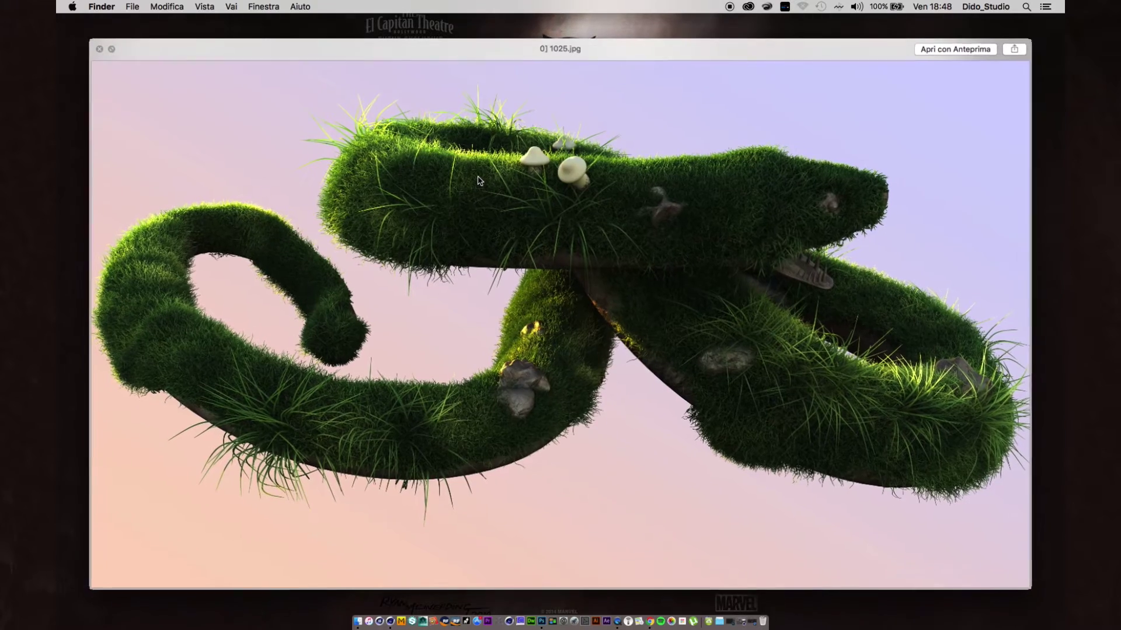
key("Down")
key("Down")
key("Down")
key("Down")
key("Down")
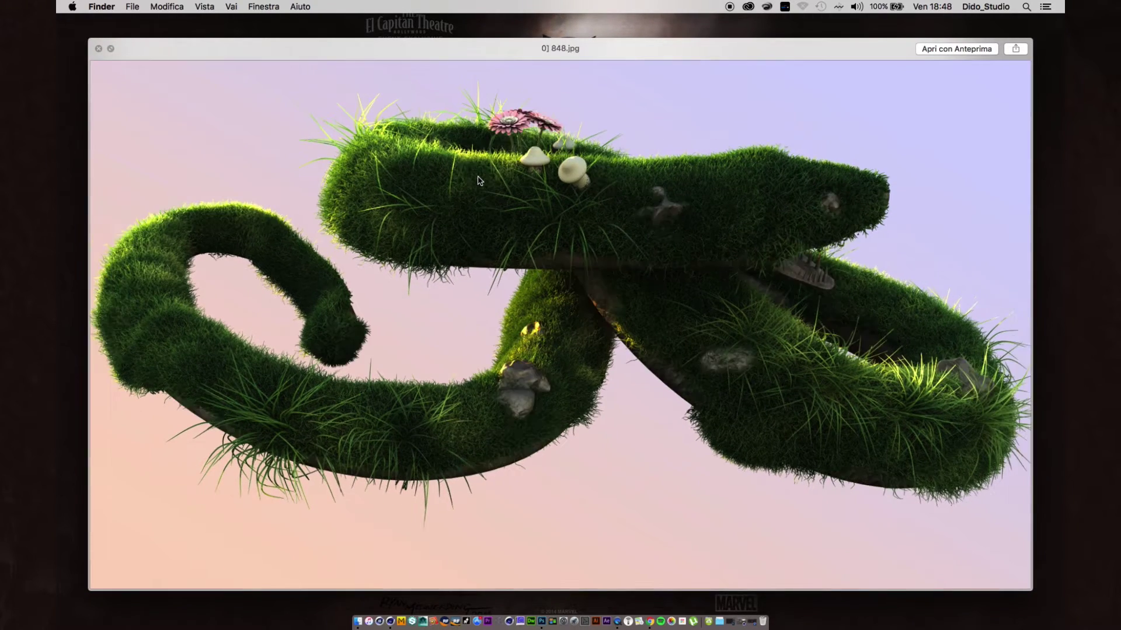
key("Down")
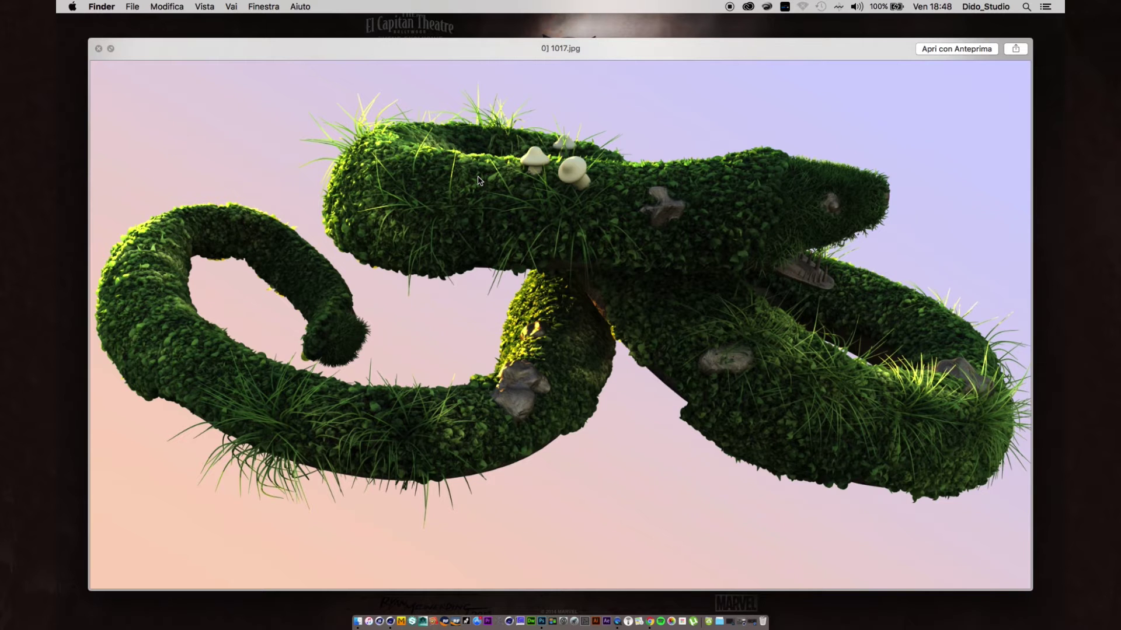
key("space")
left_click(245, 115)
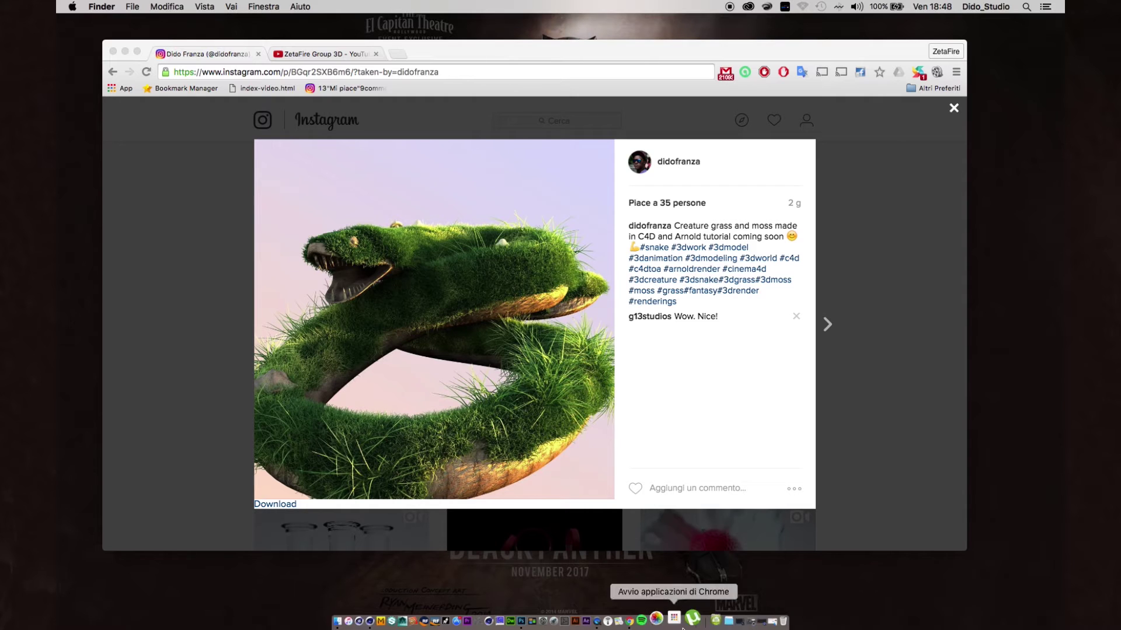
Step: Switch to Cinema 4D and open the Background object's material to examine its diagonal colour ramp
left_click(737, 600)
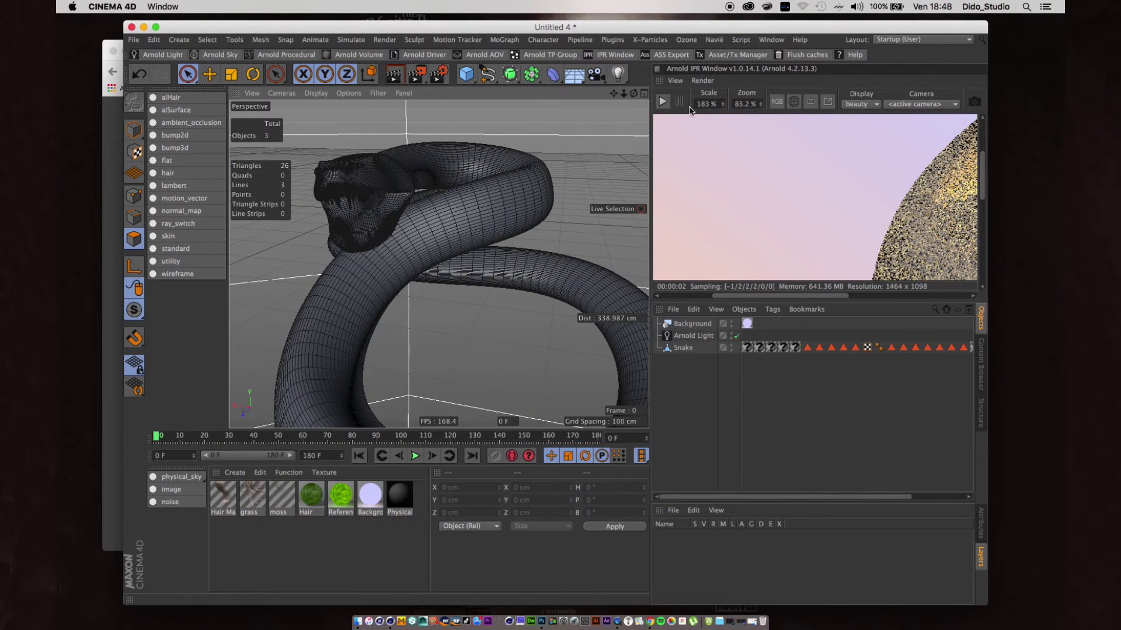
left_click_drag(633, 93, 514, 104)
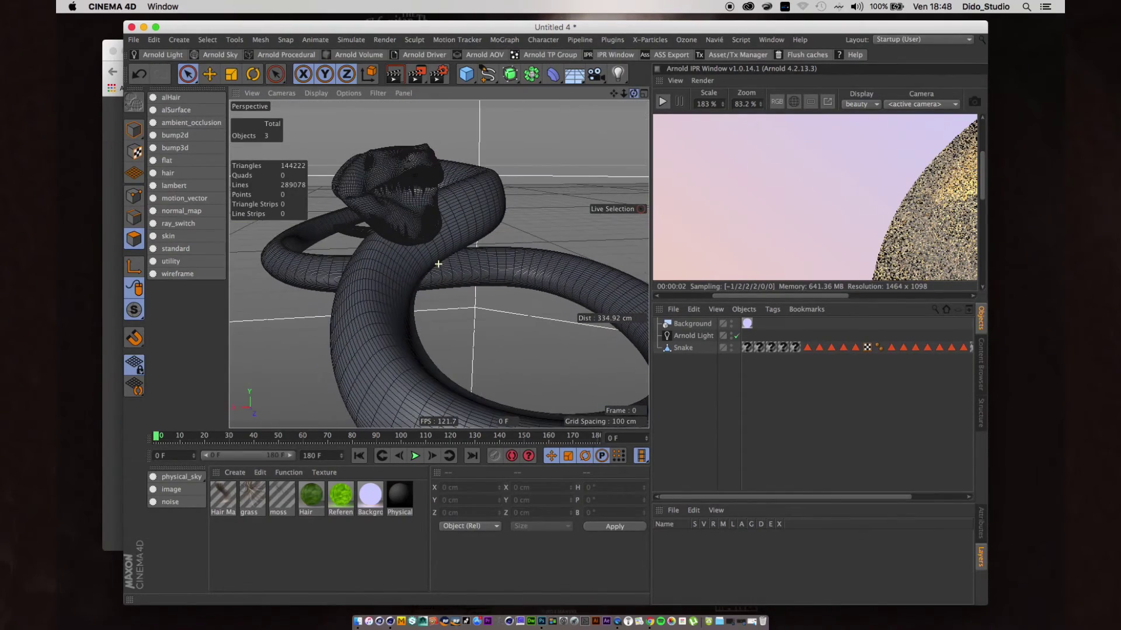
left_click(677, 325)
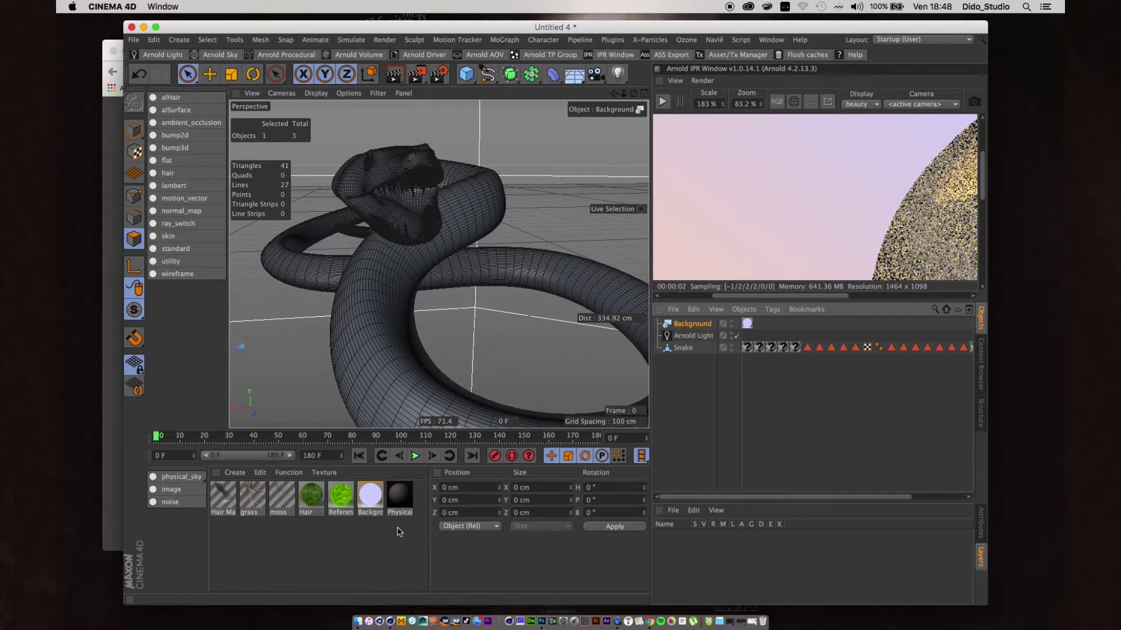
double_click(370, 495)
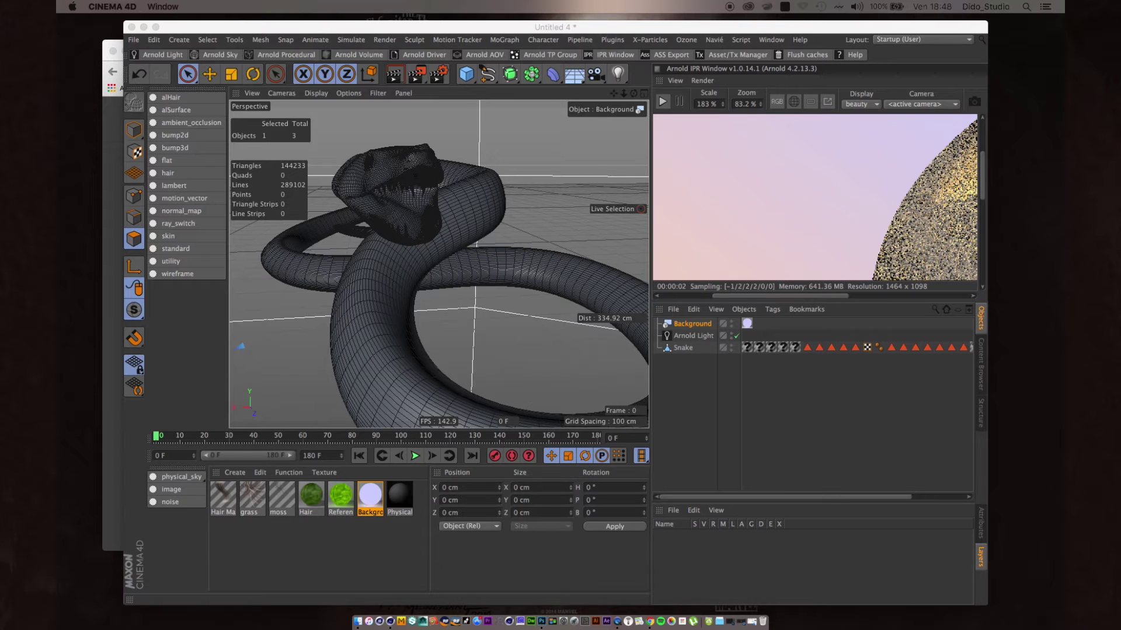
left_click_drag(465, 193, 549, 191)
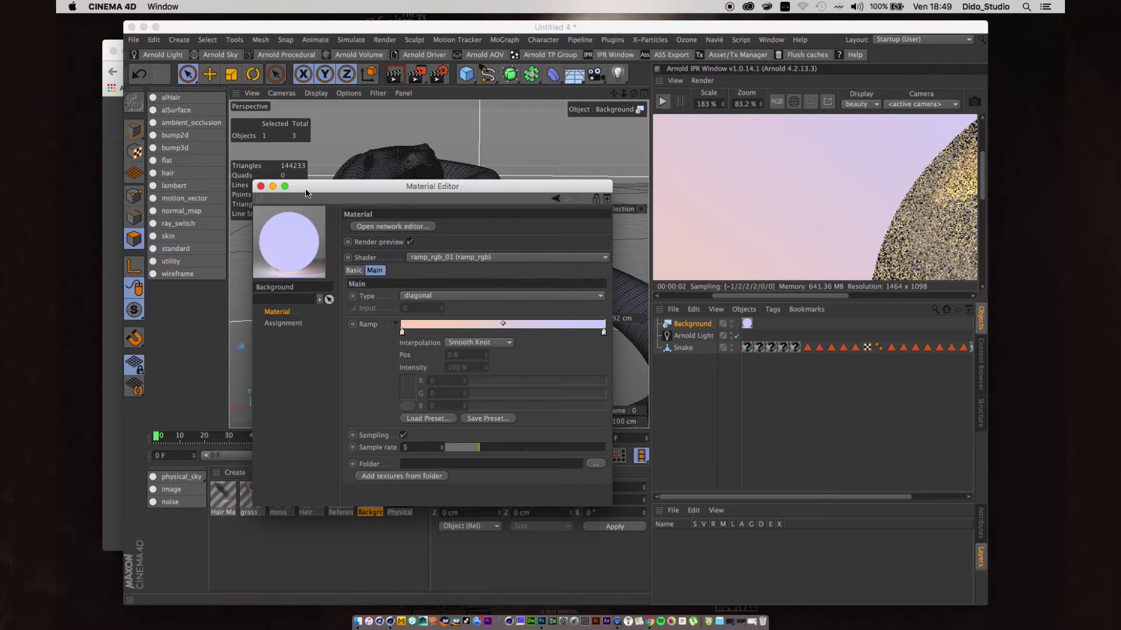
left_click_drag(307, 193, 501, 190)
Step: Create a new Arnold Shader Network material
left_click(259, 472)
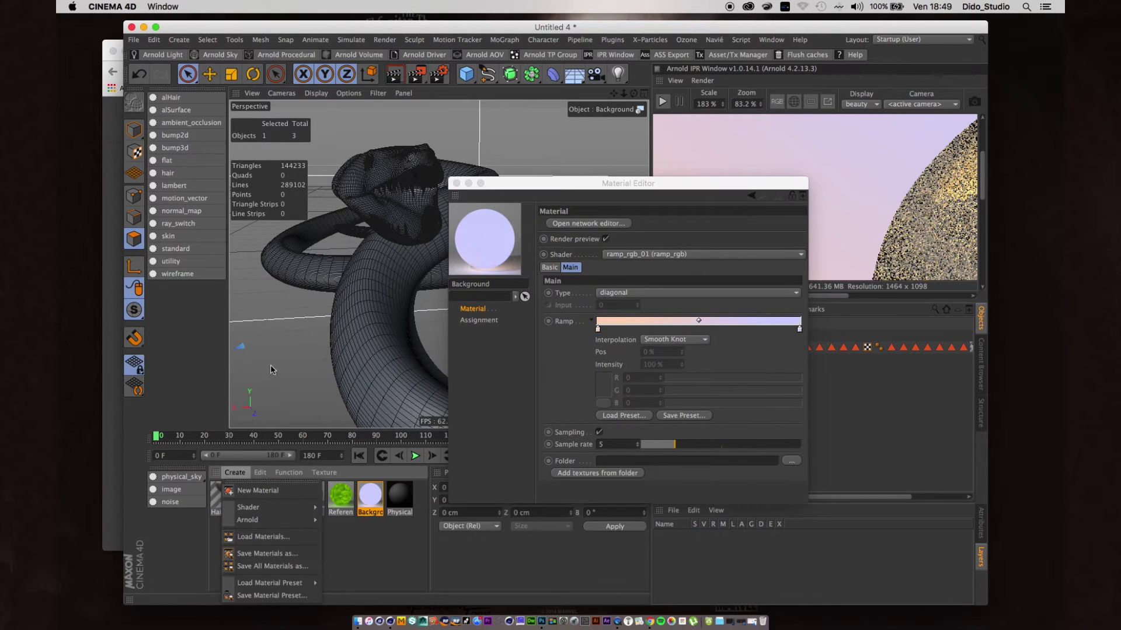
left_click(234, 472)
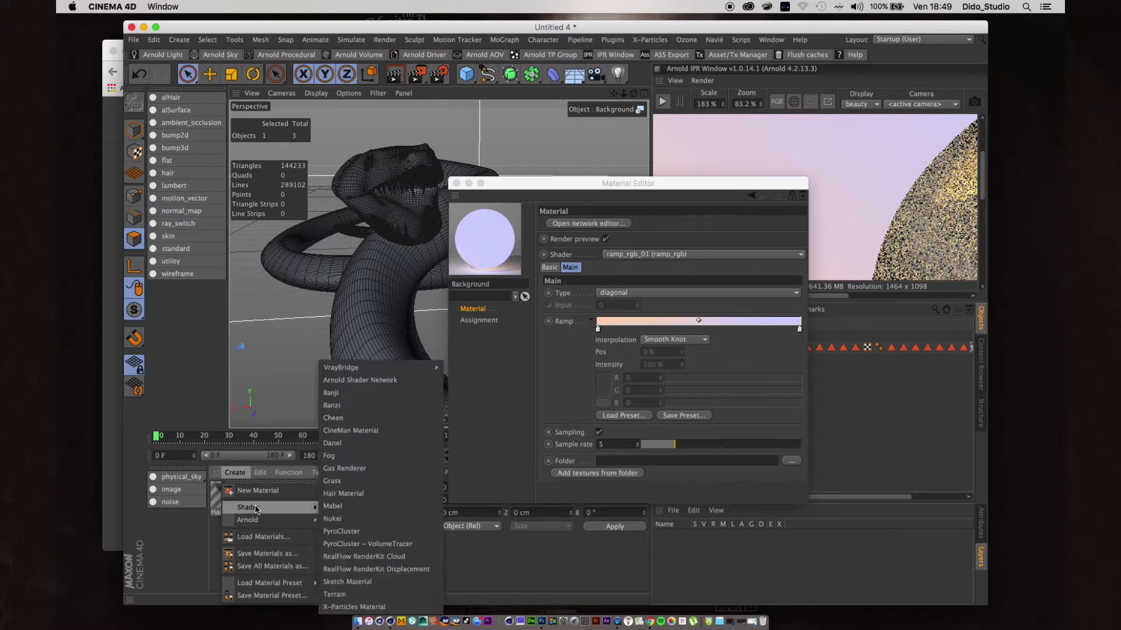
mouse_move(259, 520)
left_click(400, 381)
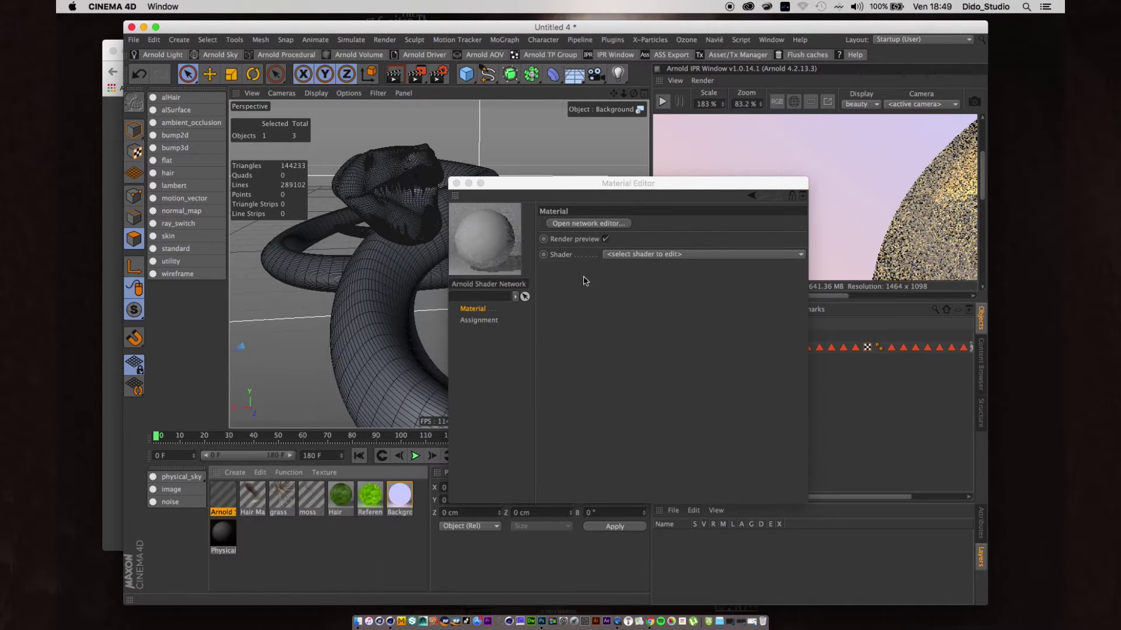
Step: Add a ramp_rgb node to the new material's network, connect it to Arnold Beauty, and add a second knot at the ramp's end
left_click(573, 225)
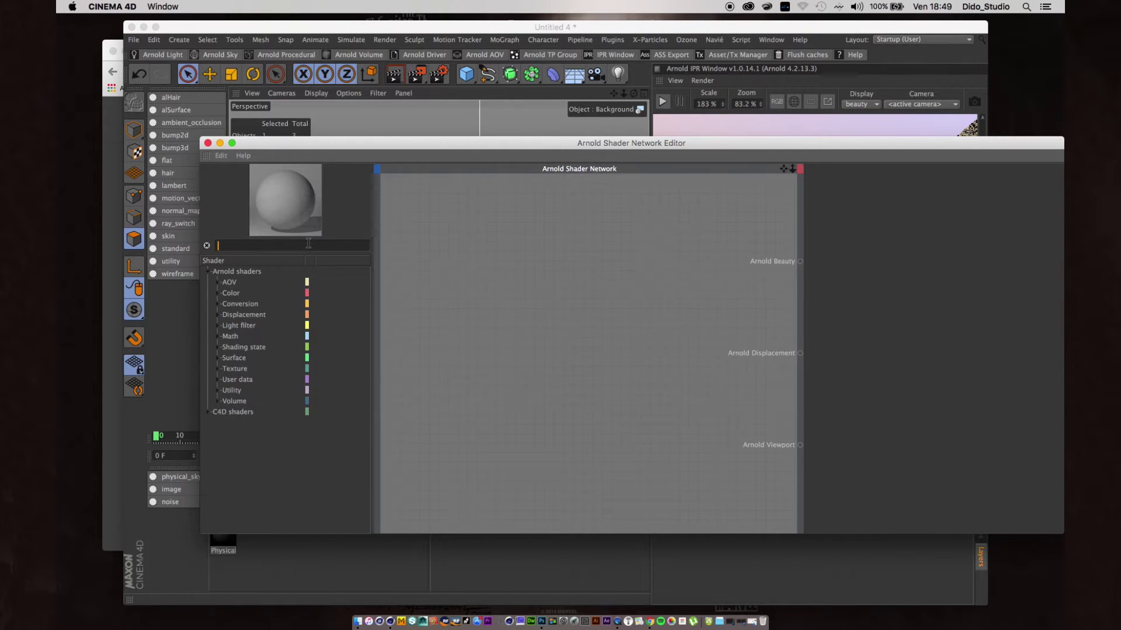
type("ramp")
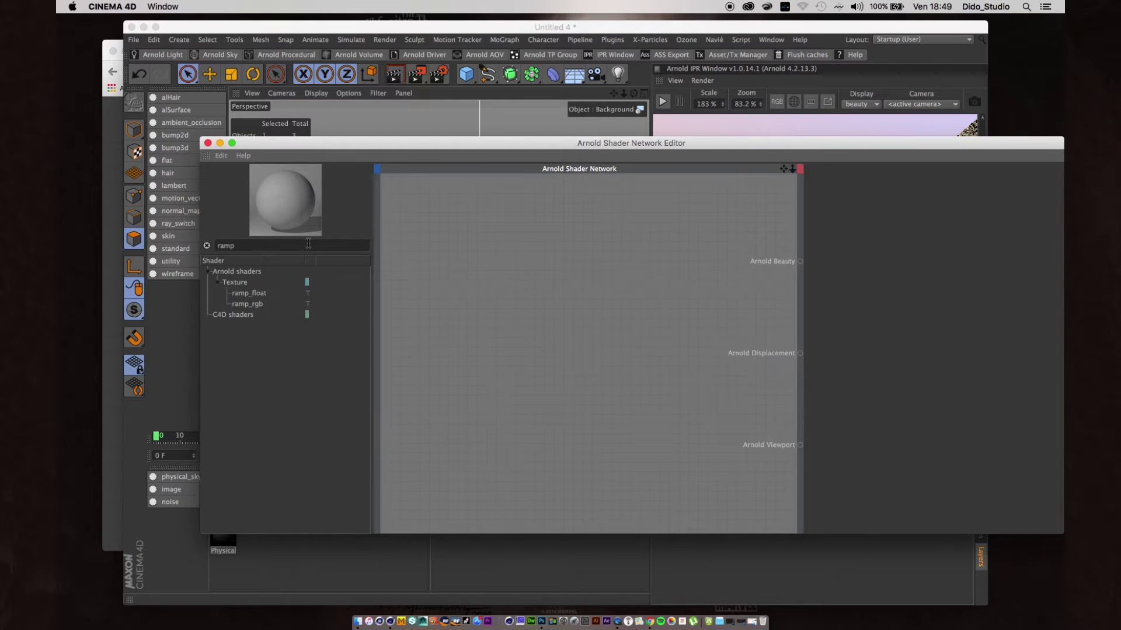
left_click_drag(257, 305, 581, 249)
left_click_drag(256, 305, 800, 261)
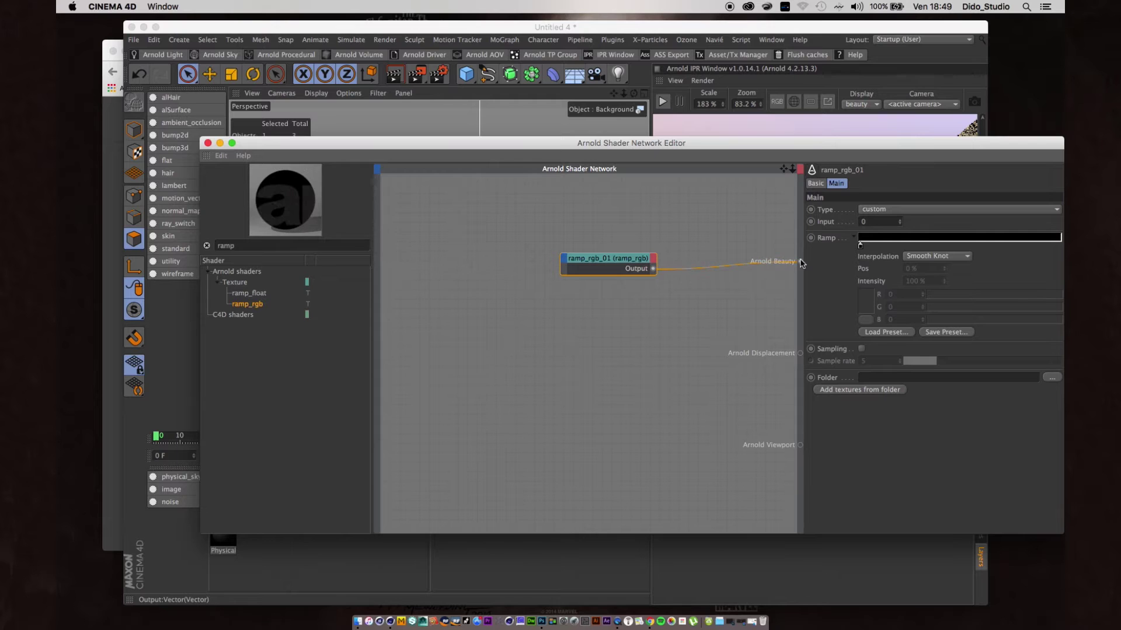
left_click(1058, 239)
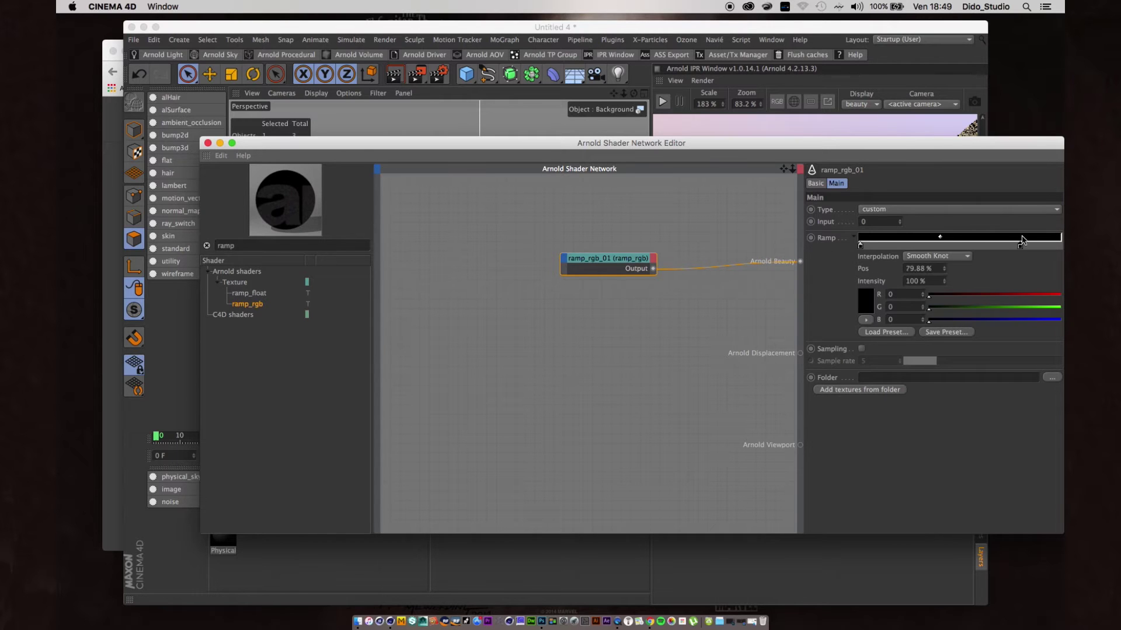
left_click(207, 143)
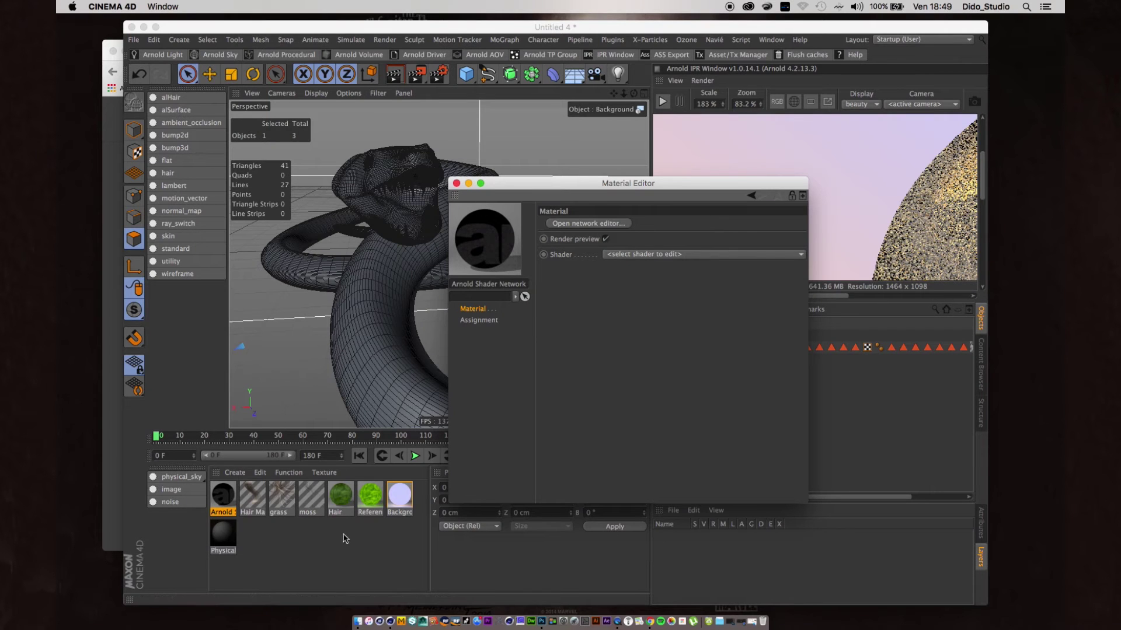
Step: Open the Physical_Sky material and examine its Sky tint and Sun tint colours
left_click(212, 537)
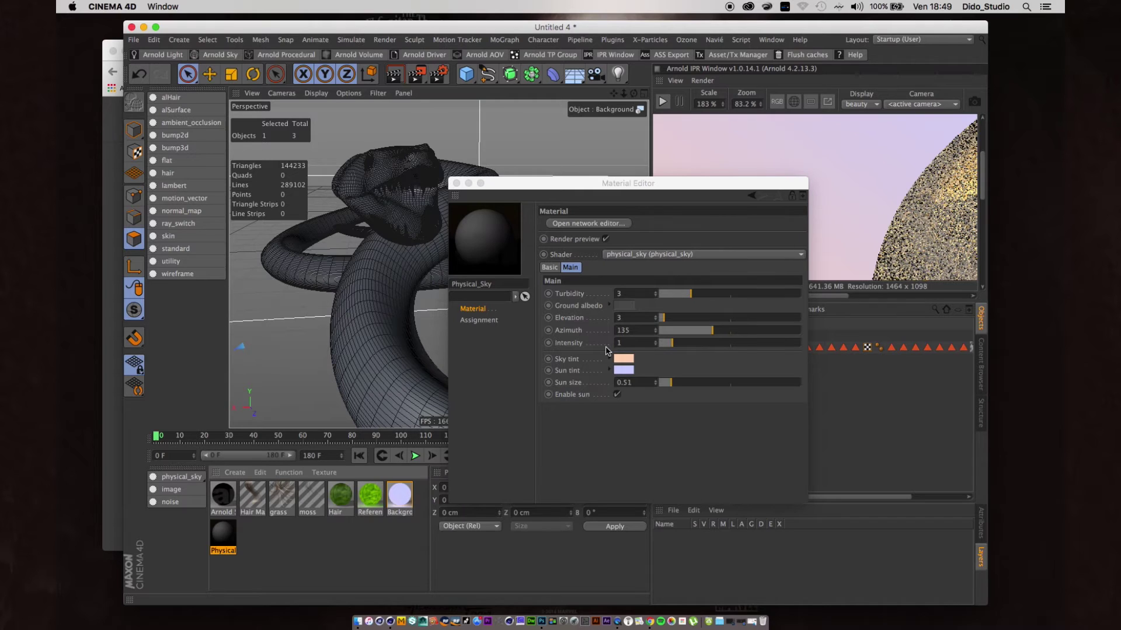
left_click(577, 369)
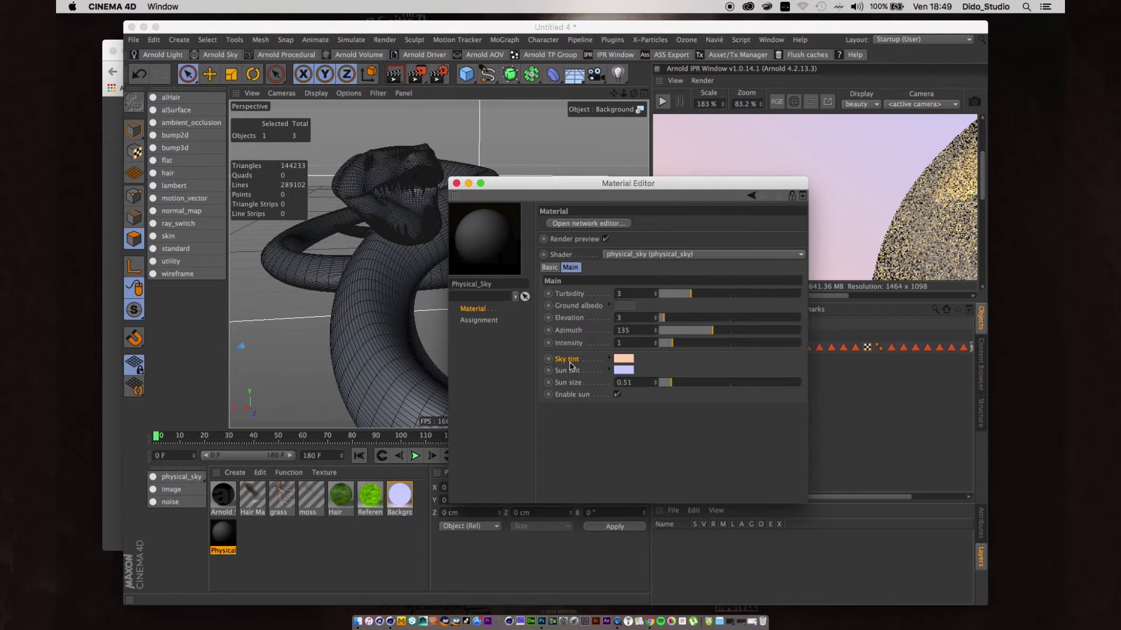
right_click(571, 366)
left_click(595, 418)
Step: Open the ramp shader of the new Arnold material and examine the colour settings of its first knot
left_click(224, 501)
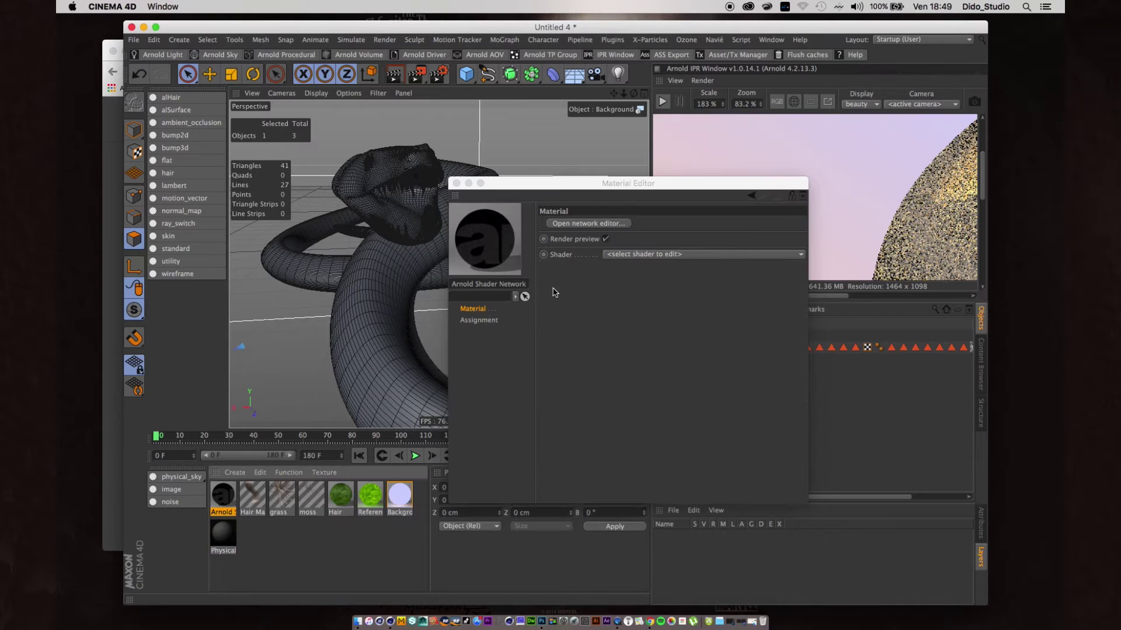
left_click(648, 256)
left_click(642, 277)
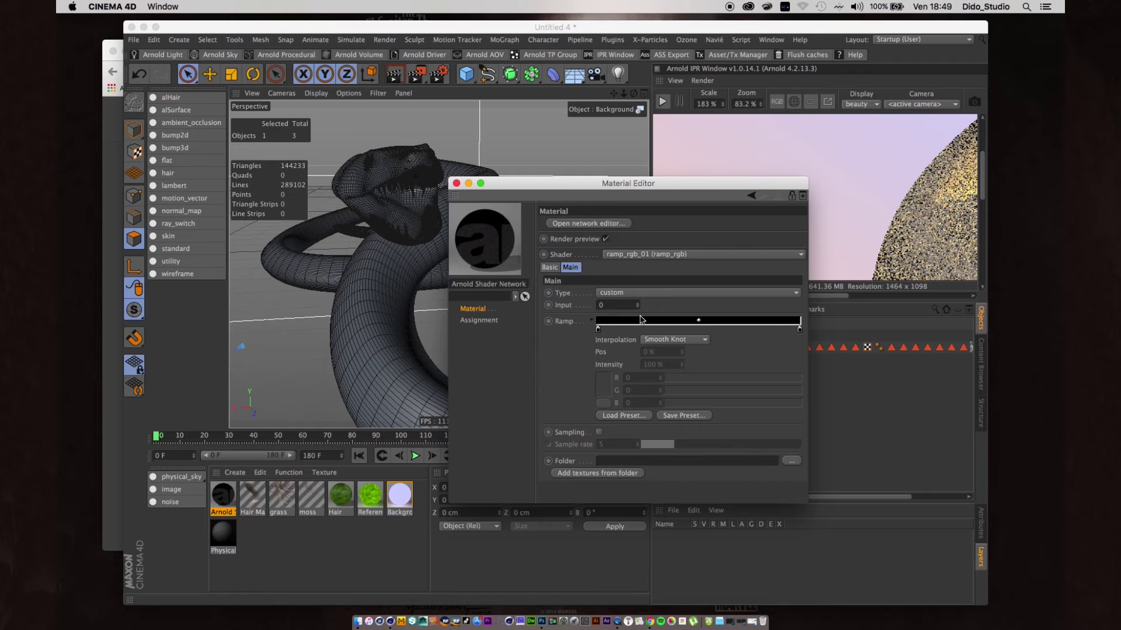
right_click(598, 331)
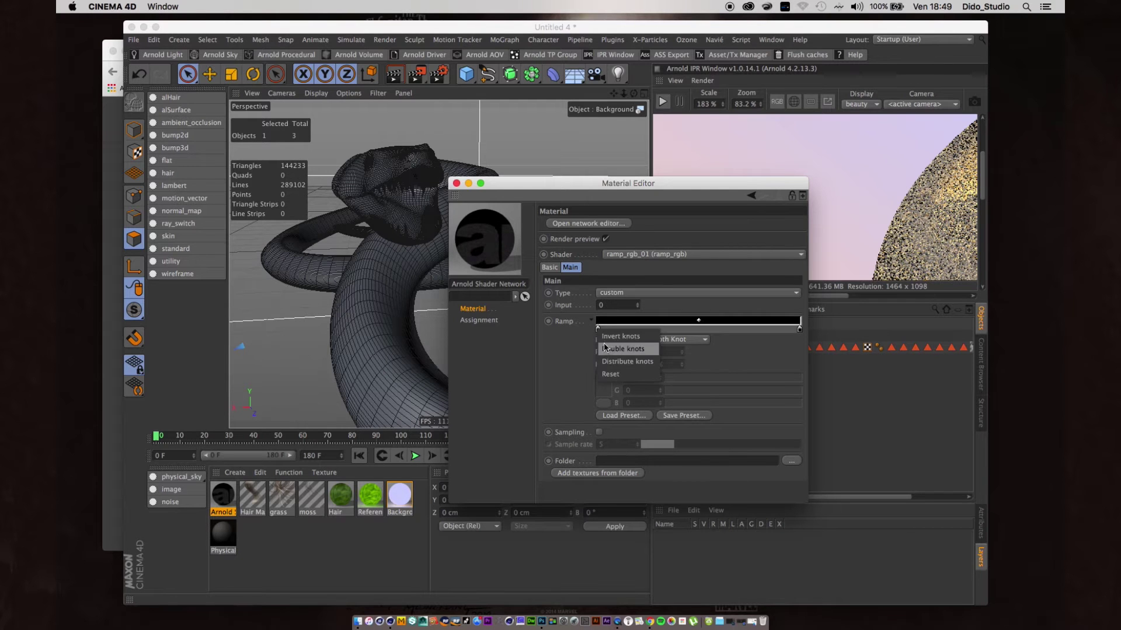
left_click(569, 342)
left_click(597, 331)
double_click(598, 330)
left_click_drag(575, 312, 660, 296)
left_click(583, 379)
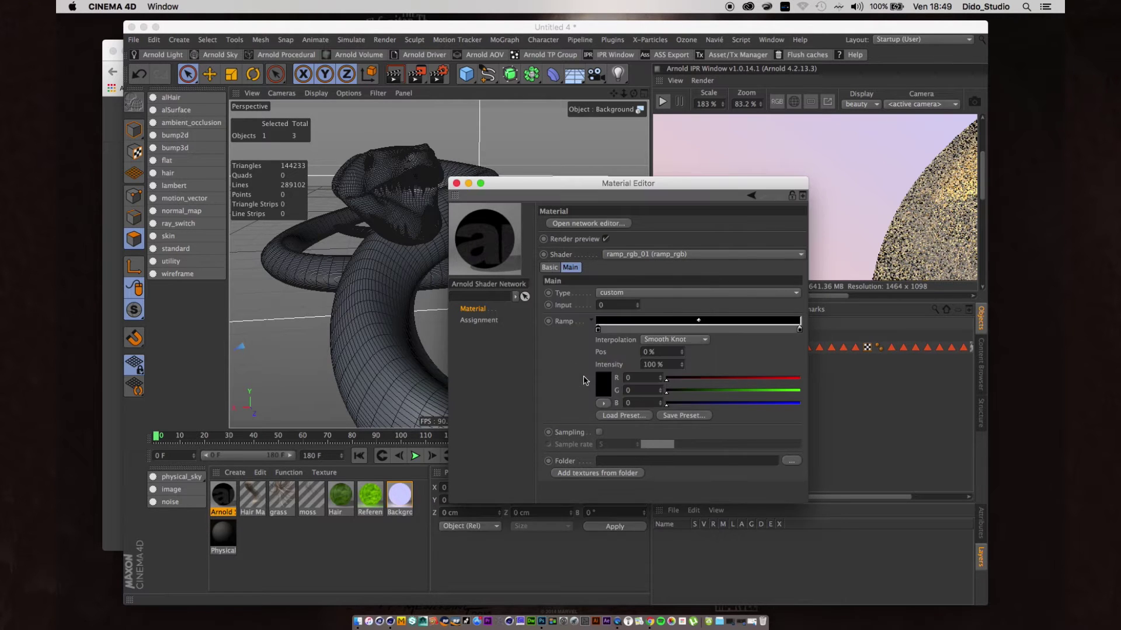
left_click(456, 183)
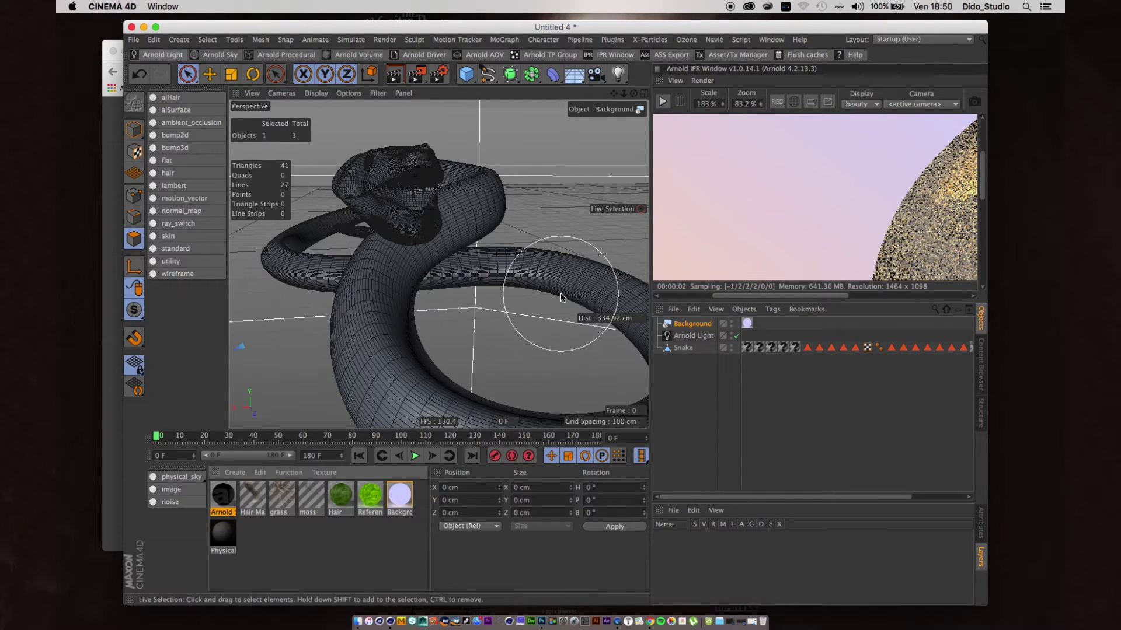
Step: Inspect the existing Arnold Light's Physical_Sky colour link and set the light's intensity to 1.01
left_click(691, 336)
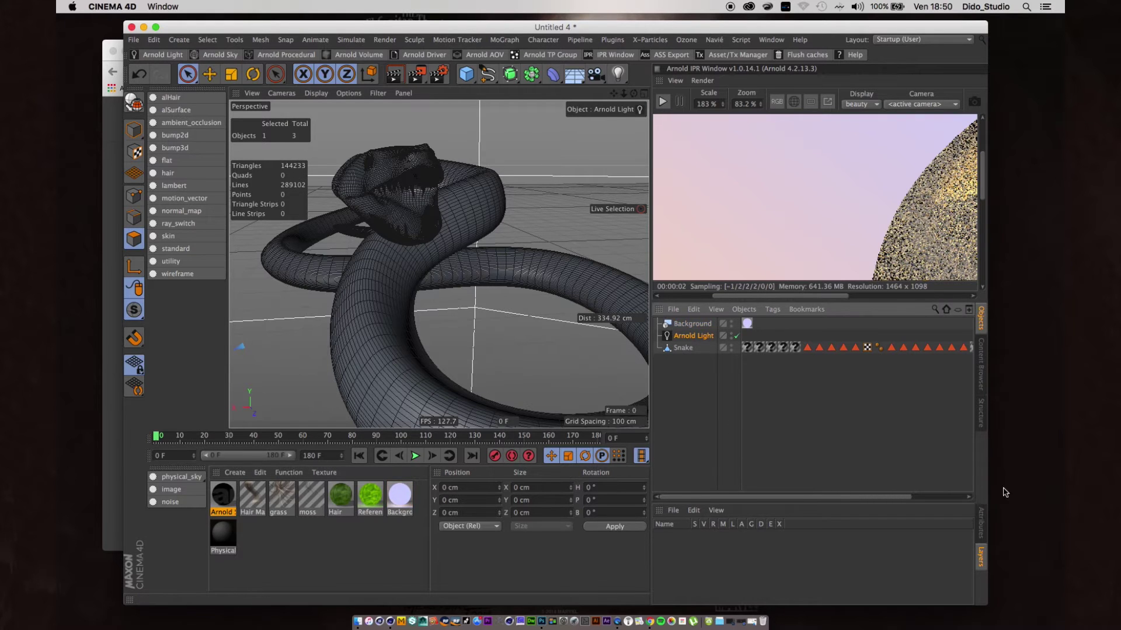
left_click(981, 520)
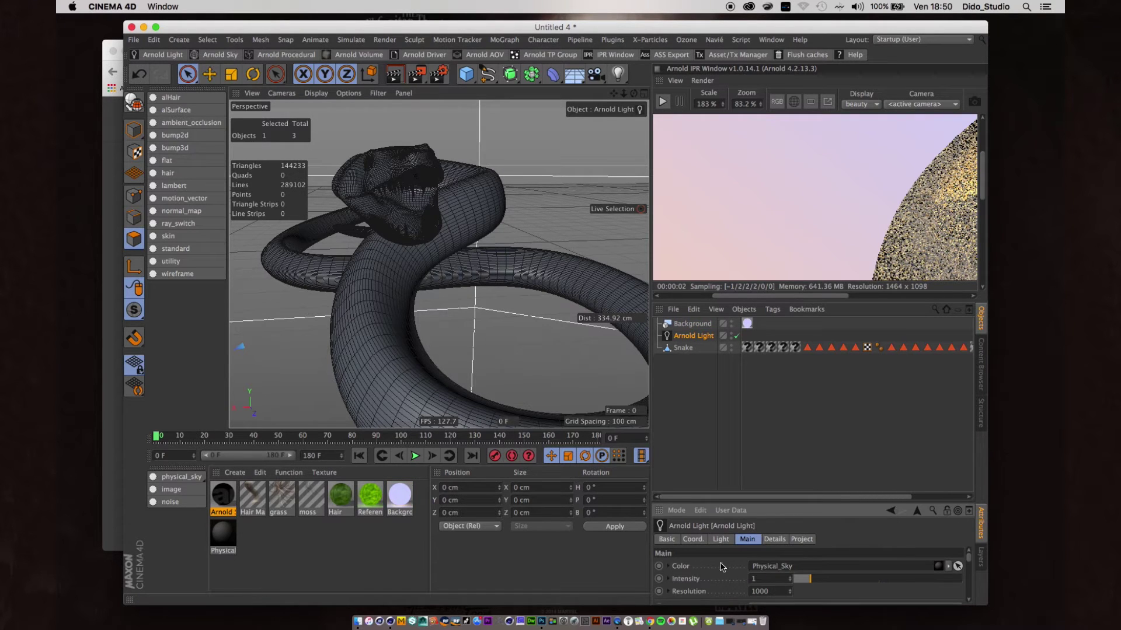
left_click(669, 567)
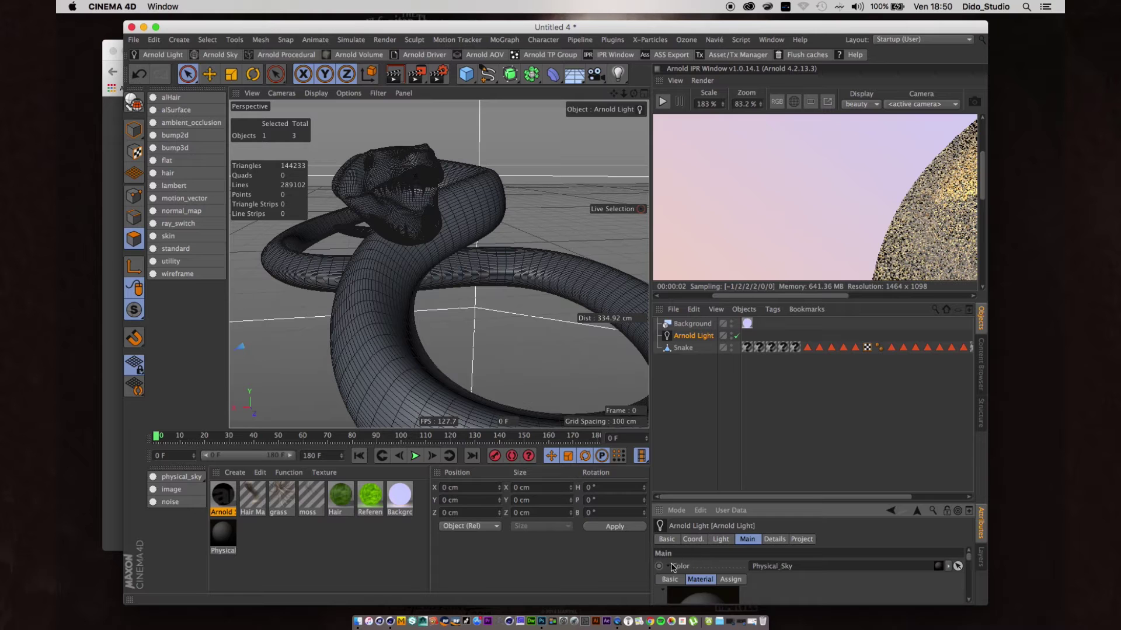
left_click(669, 565)
left_click(808, 578)
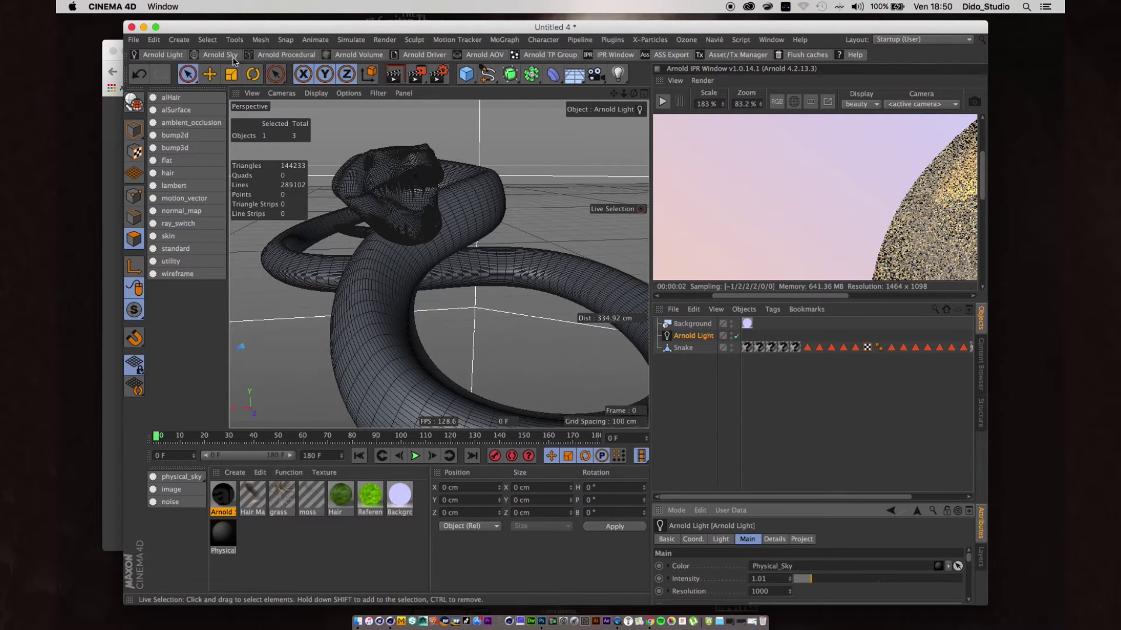
Step: Add a second Arnold light to the scene and set its light type to skydome_light
left_click(157, 54)
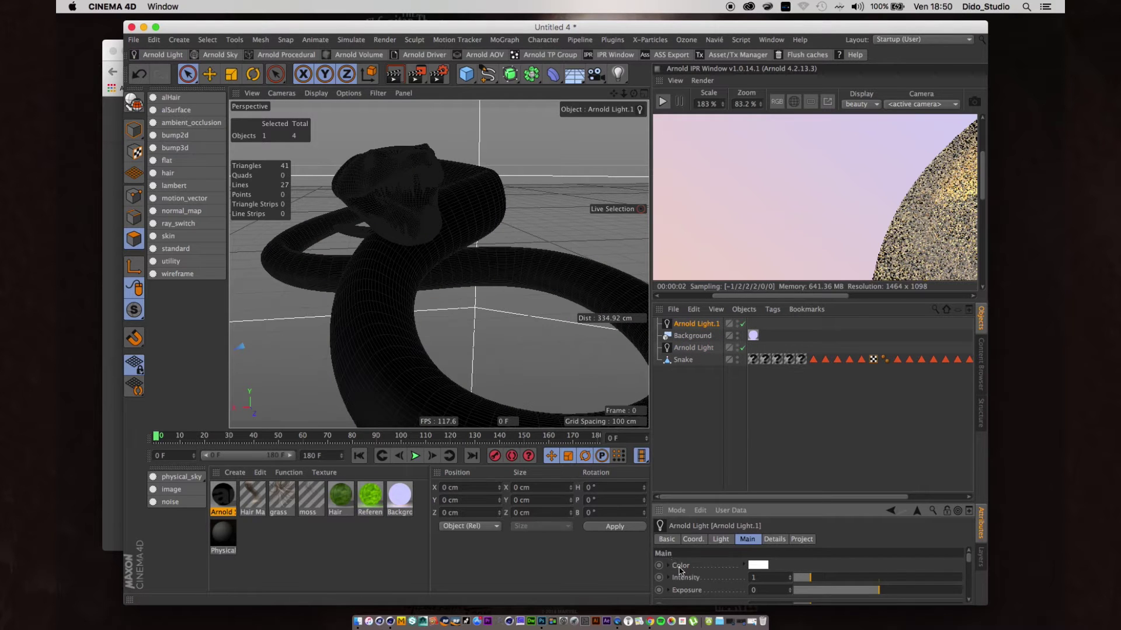
left_click(722, 540)
left_click(755, 565)
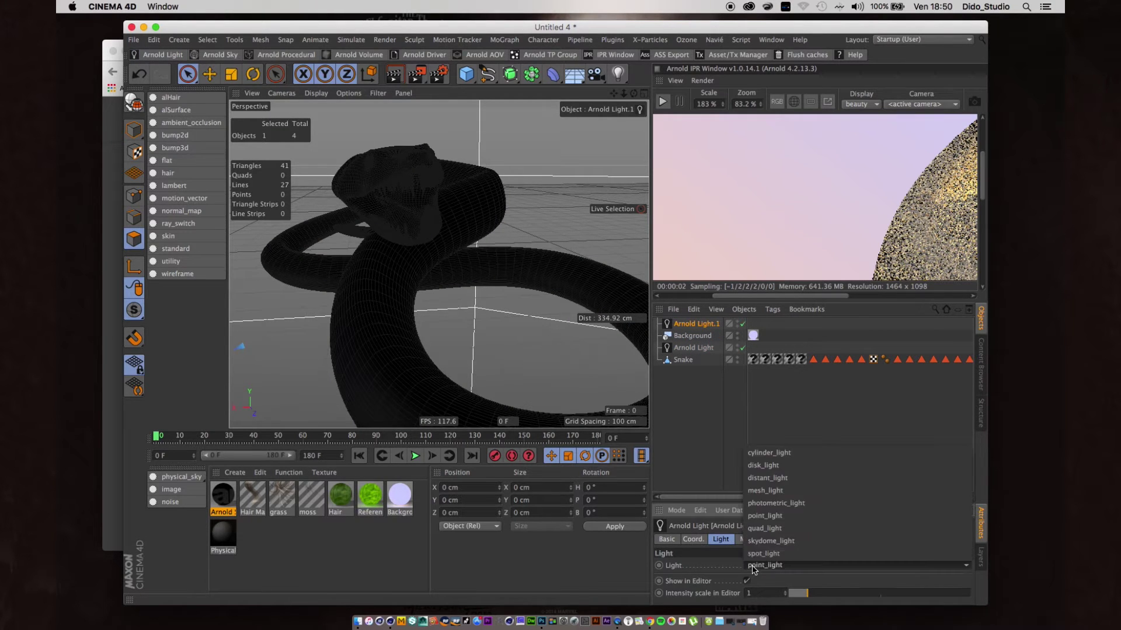
left_click(786, 542)
Step: Set the second Arnold light's colour to a link and assign the Physical_Sky material to it
left_click(746, 539)
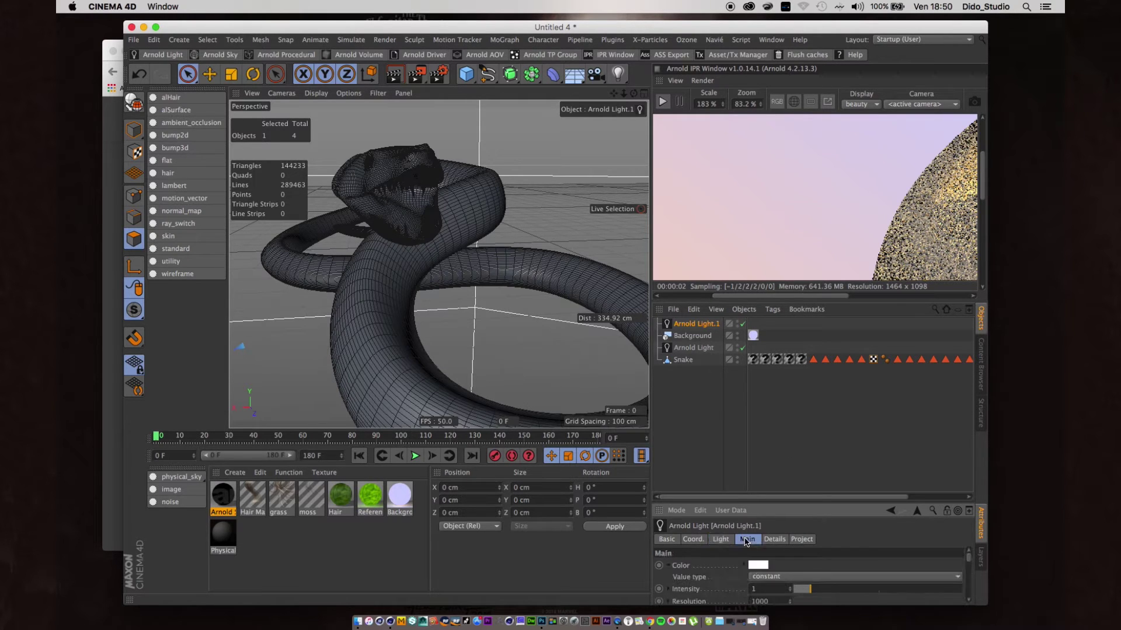
left_click(761, 580)
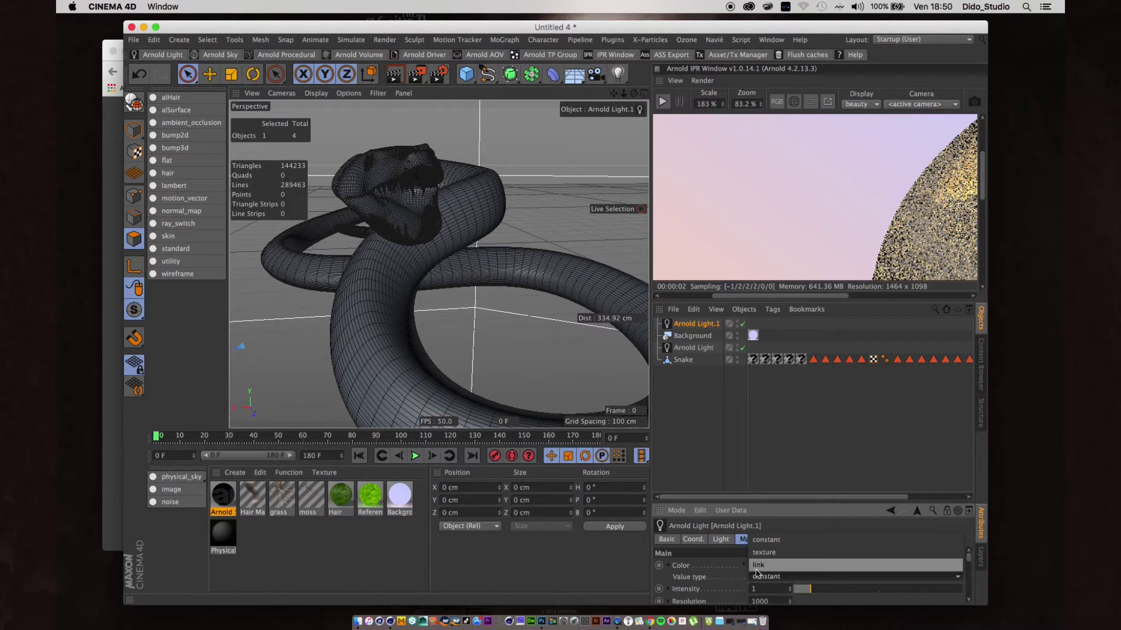
left_click(756, 570)
left_click_drag(222, 541, 768, 570)
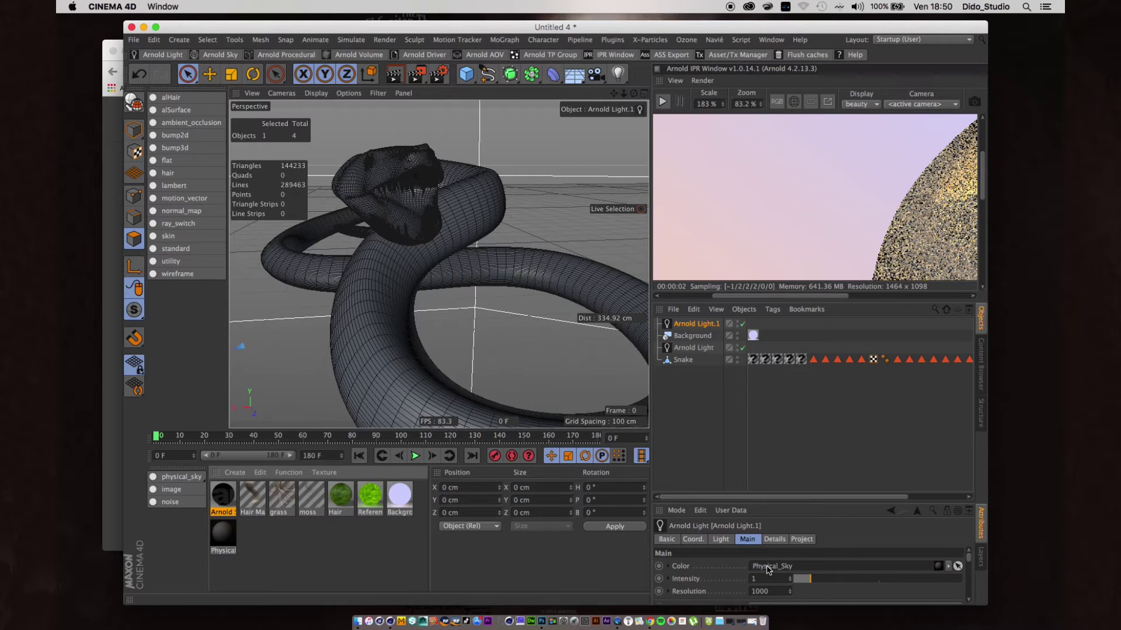
Step: Set the second Arnold light's exposure to 5, and delete this duplicate light from the scene
left_click_drag(840, 500, 840, 397)
left_click(761, 513)
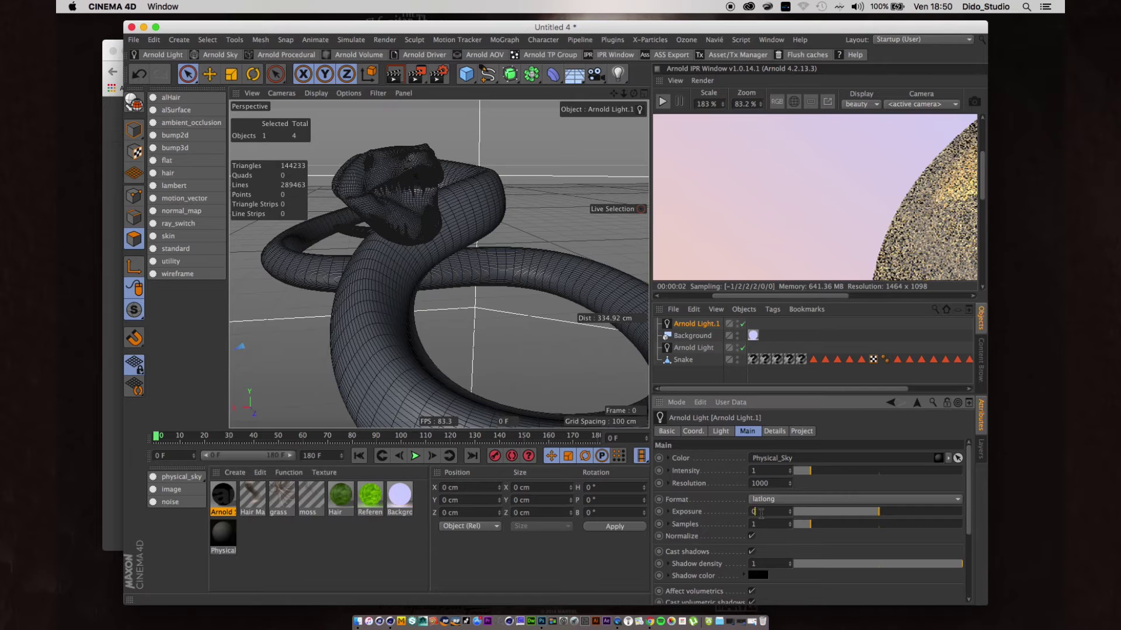
type("5")
key("Return")
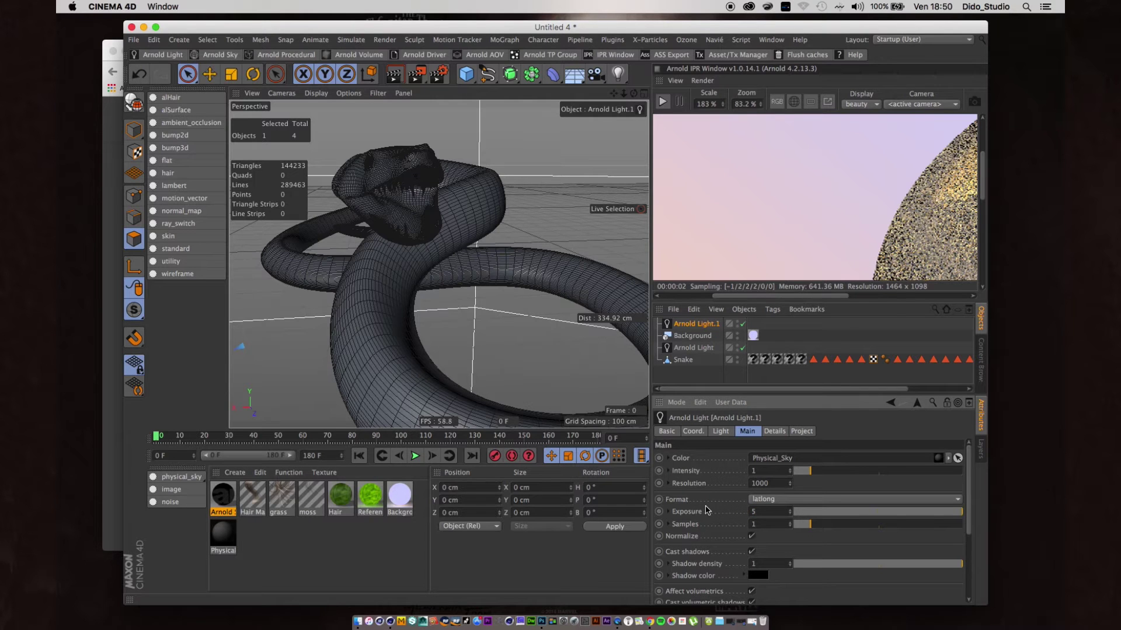
key("Delete")
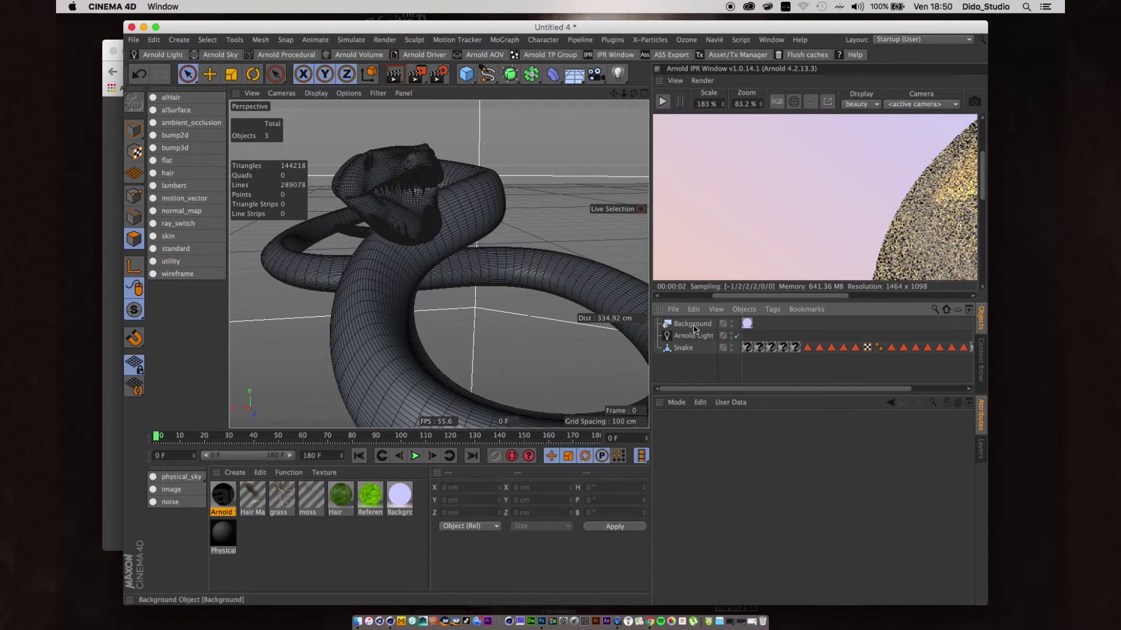
Step: Select the original Arnold Light, start the Arnold IPR render and enlarge its preview area
left_click(693, 336)
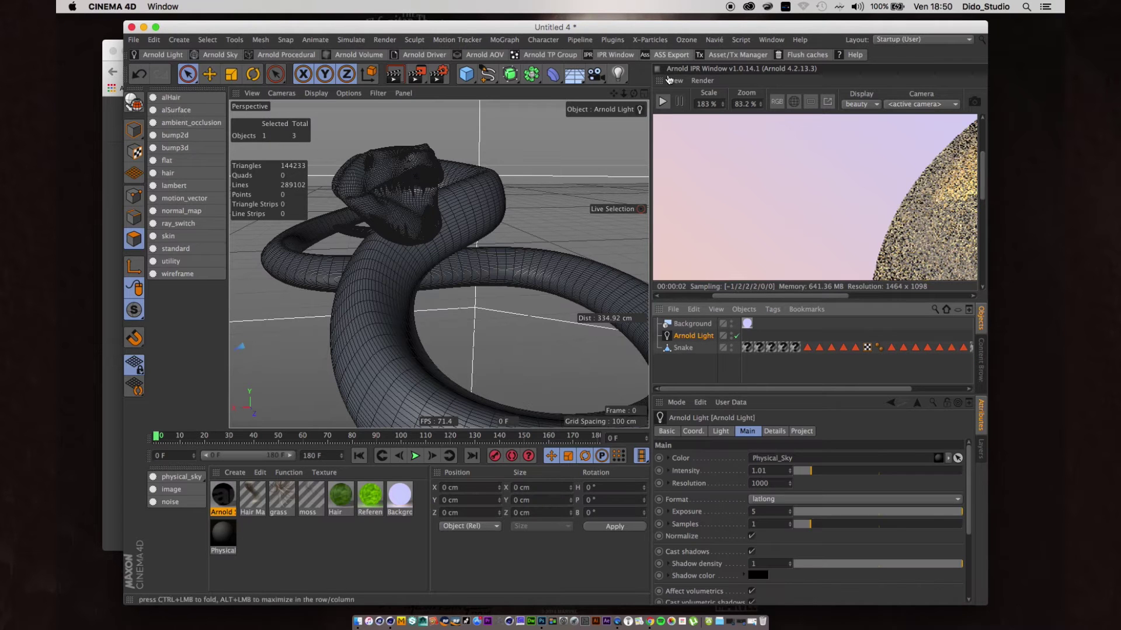
left_click(662, 102)
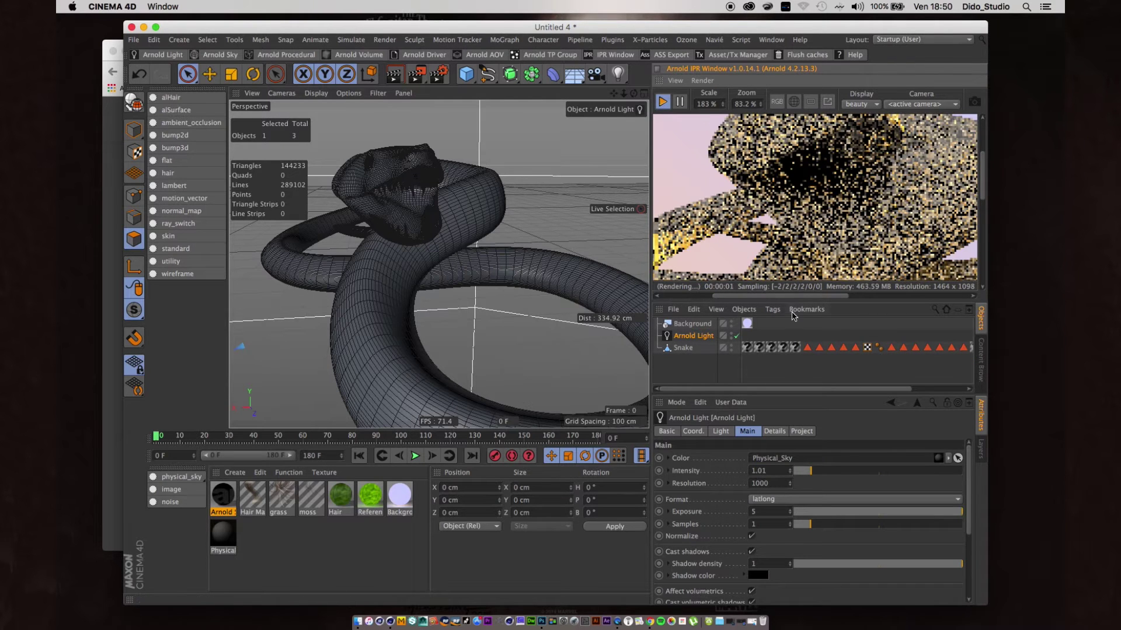
left_click_drag(784, 302, 804, 475)
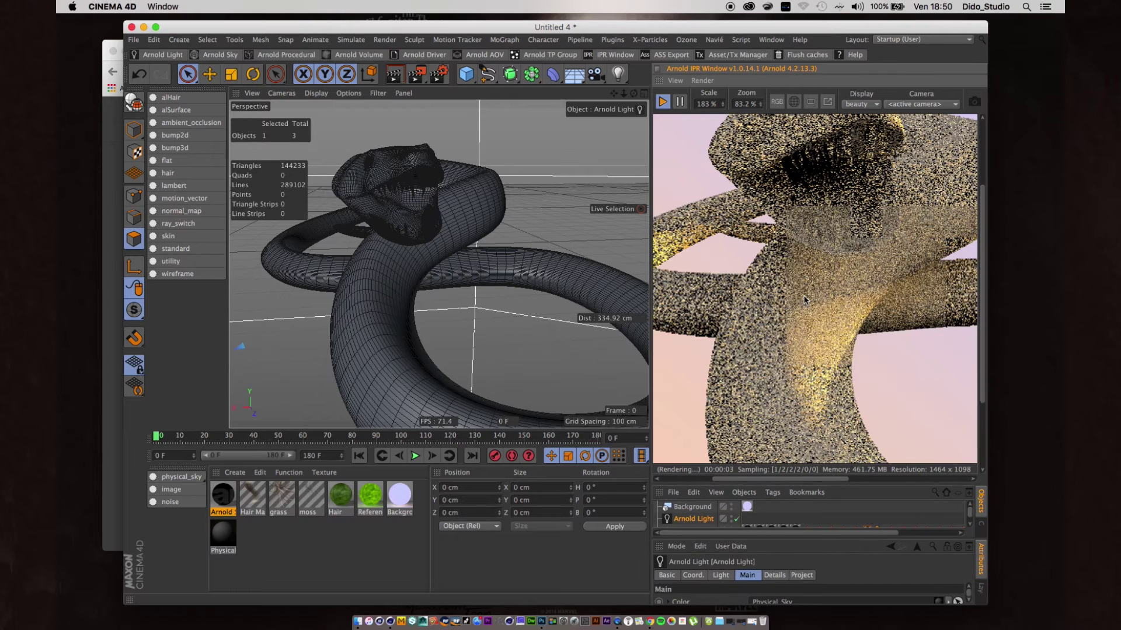
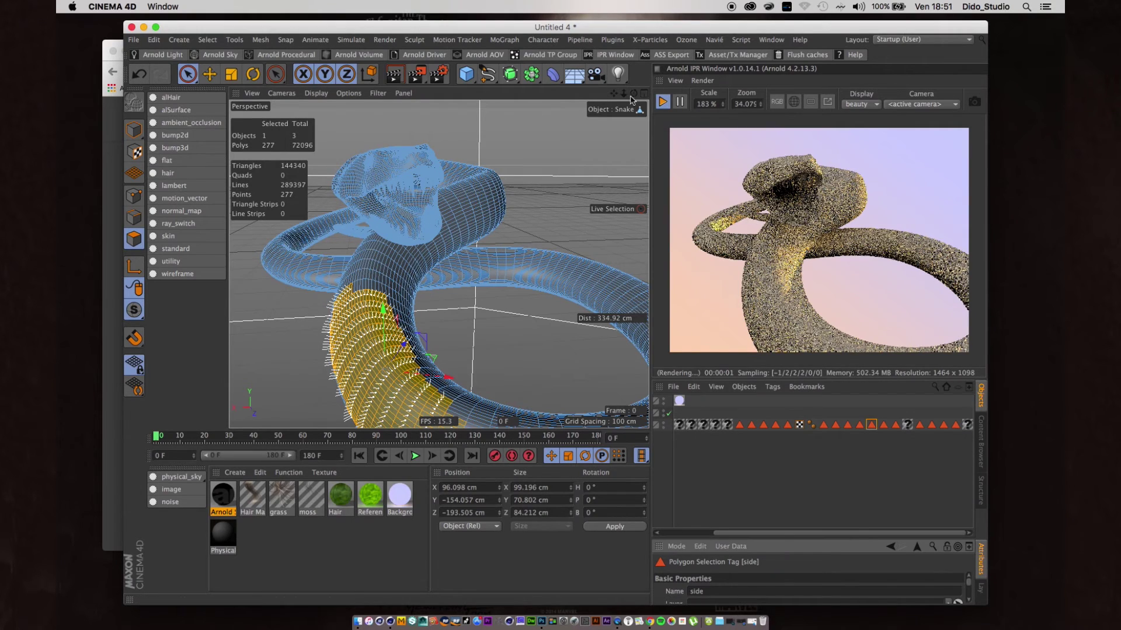
Step: Select the snake's polygons along its lower front coil and around the bend with Live Selection
left_click_drag(613, 94, 431, 262)
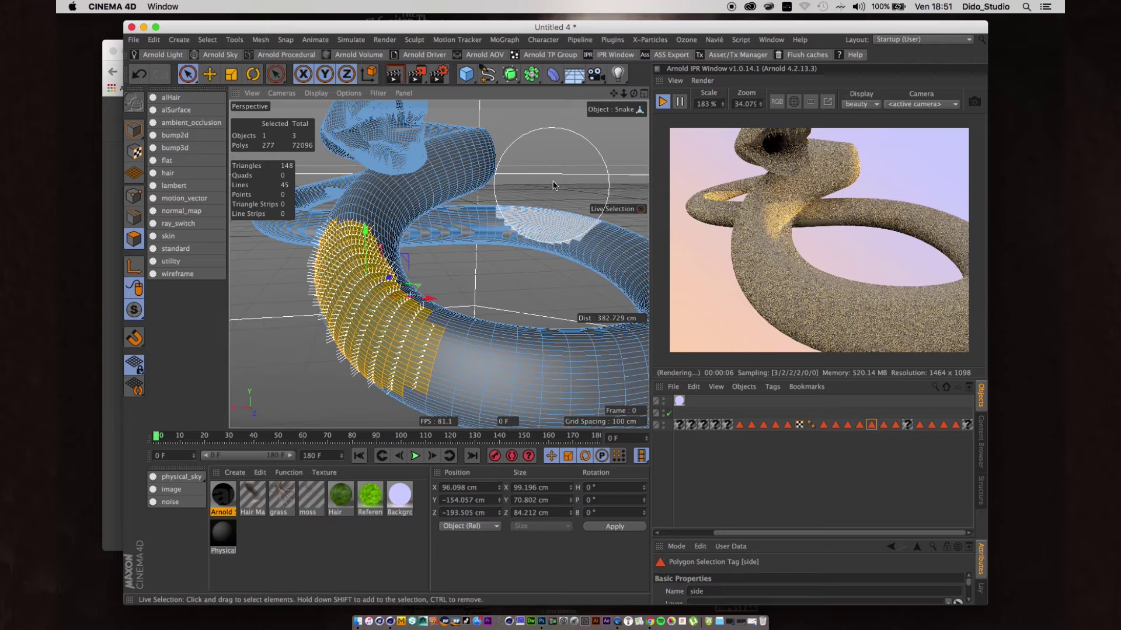
left_click(543, 235)
left_click_drag(525, 222, 527, 212)
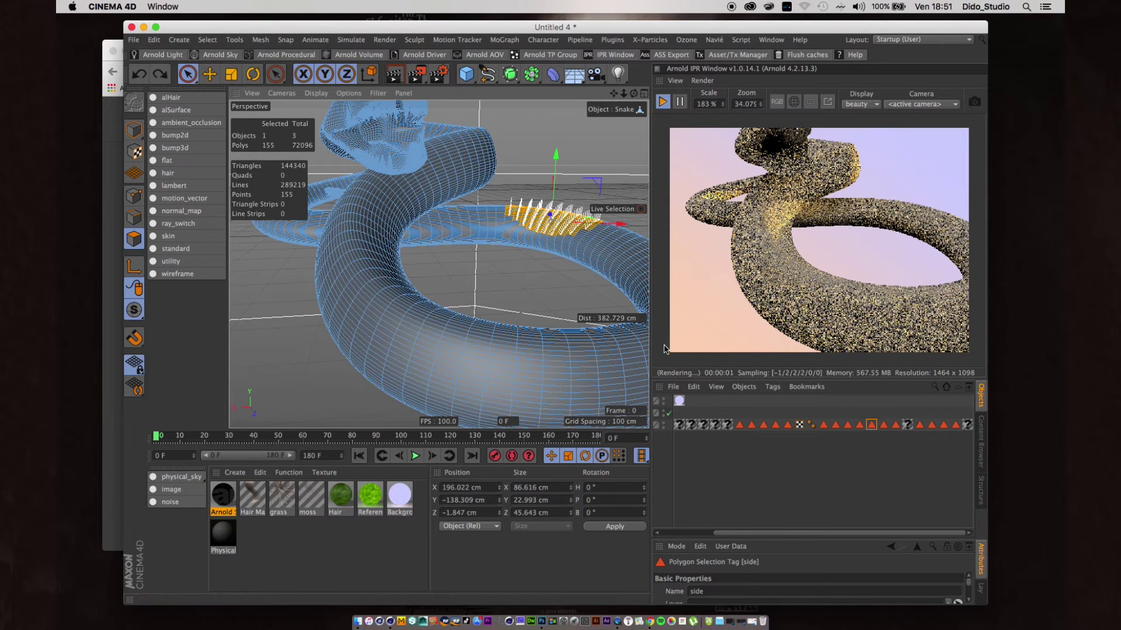
mouse_move(545, 184)
left_mouse_down()
mouse_move(528, 201)
mouse_move(630, 274)
mouse_move(584, 350)
mouse_move(472, 380)
mouse_move(397, 350)
mouse_move(496, 360)
mouse_move(607, 352)
mouse_move(545, 320)
mouse_move(560, 350)
left_mouse_up()
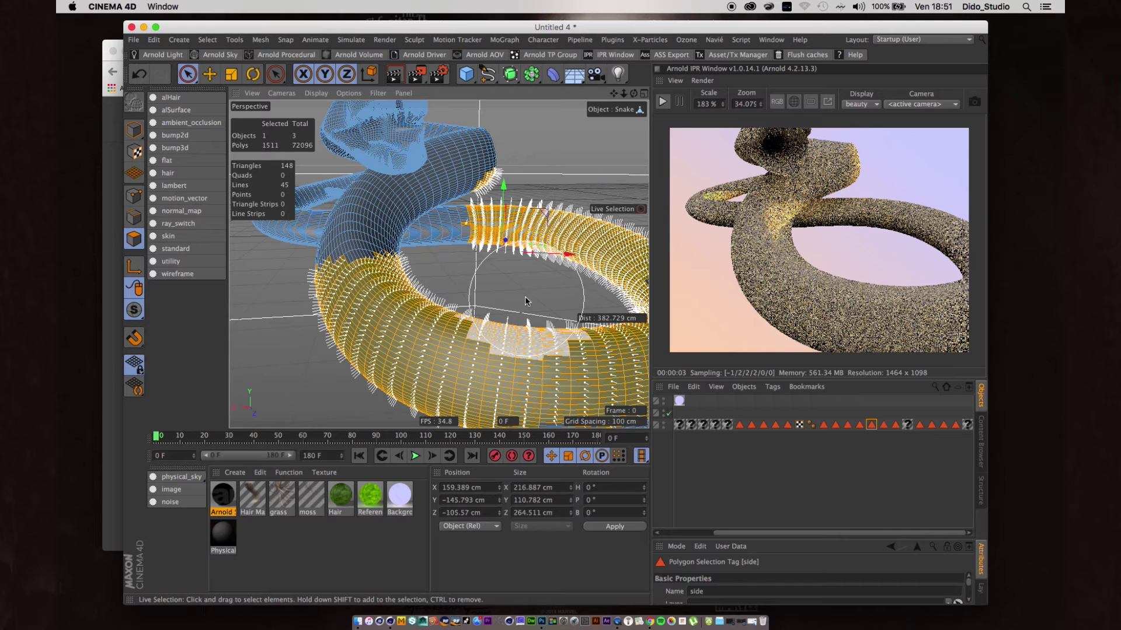
Step: Store the selected coil polygons in the side selection tag with Set Selection
left_click(208, 40)
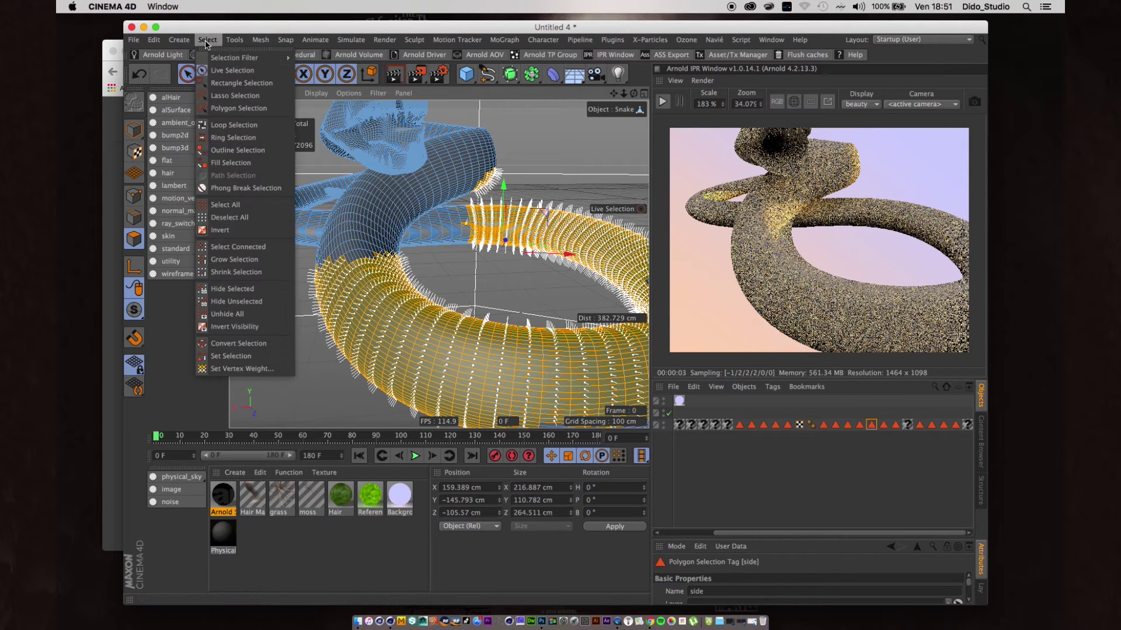
left_click(247, 360)
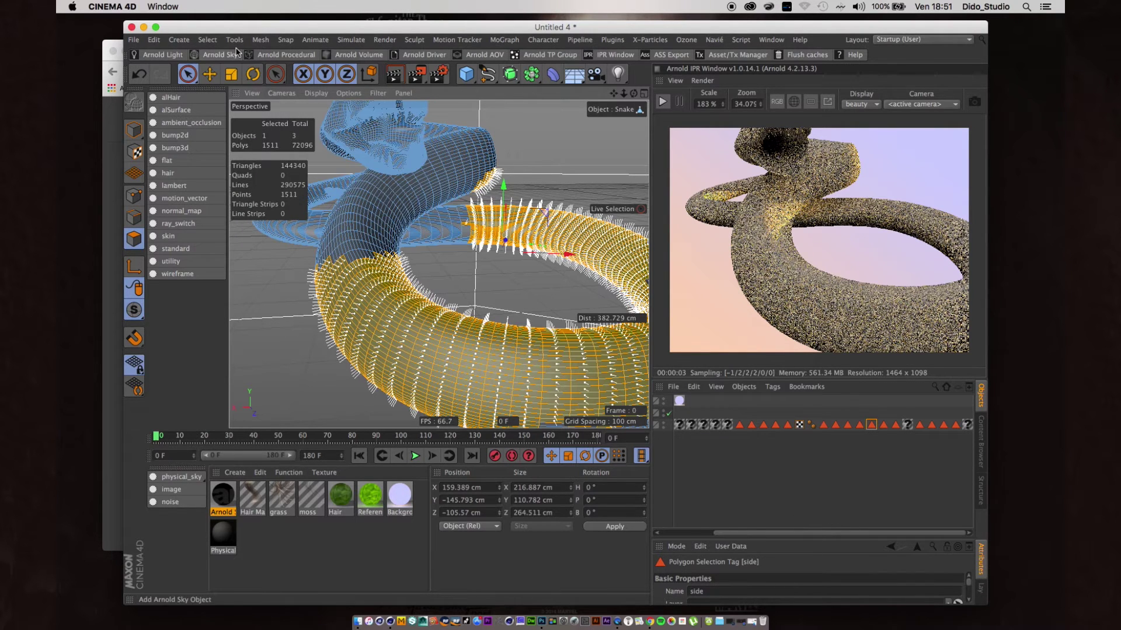
left_click(207, 40)
left_click(256, 358)
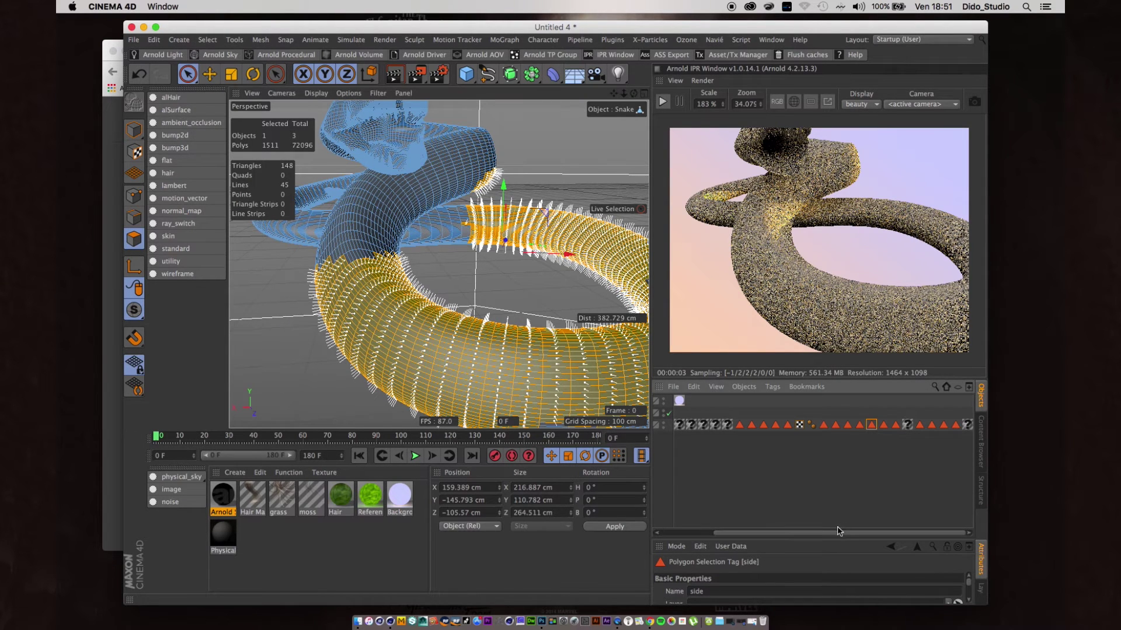
Step: Select a different patch, recall the polygons stored in the side tag, and undo back to the original side selection
left_click(538, 293)
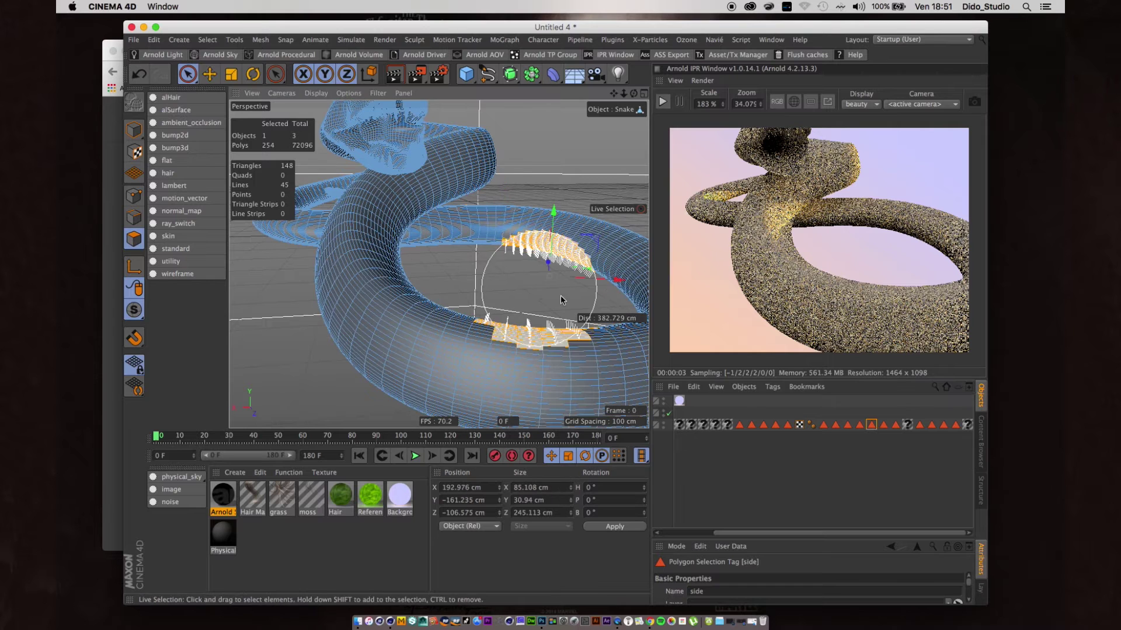
double_click(872, 426)
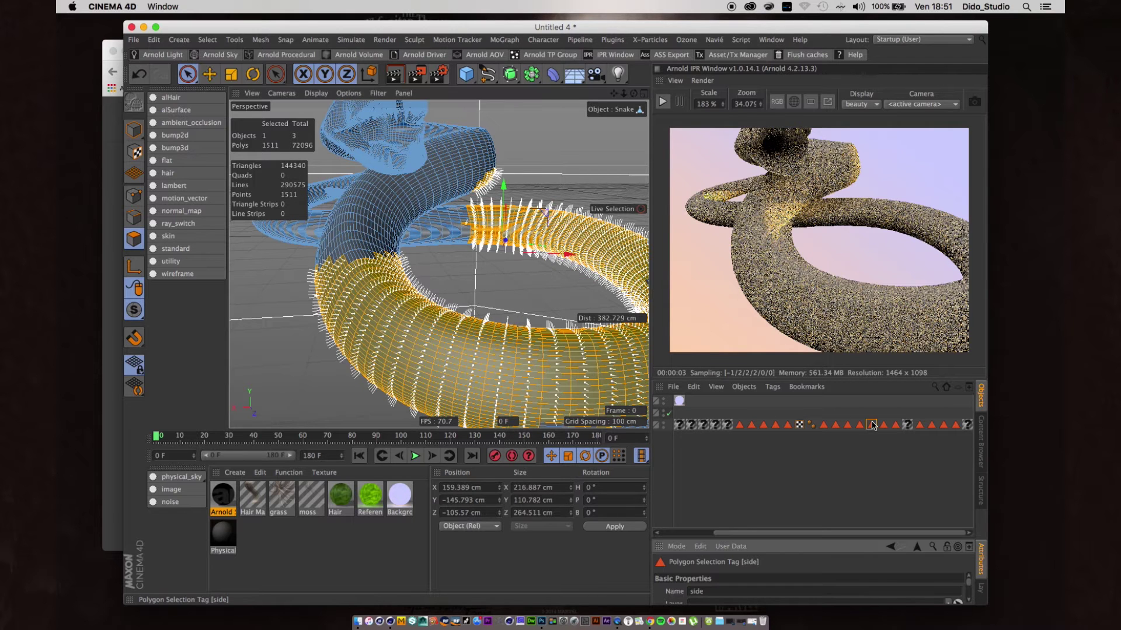
key("super+z")
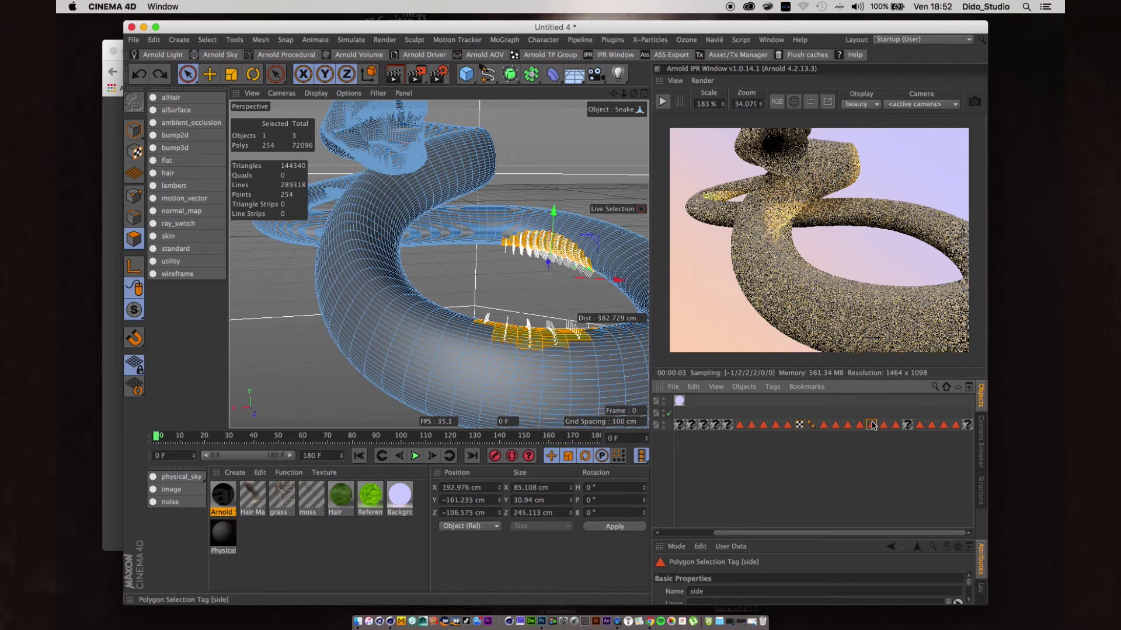
double_click(872, 425)
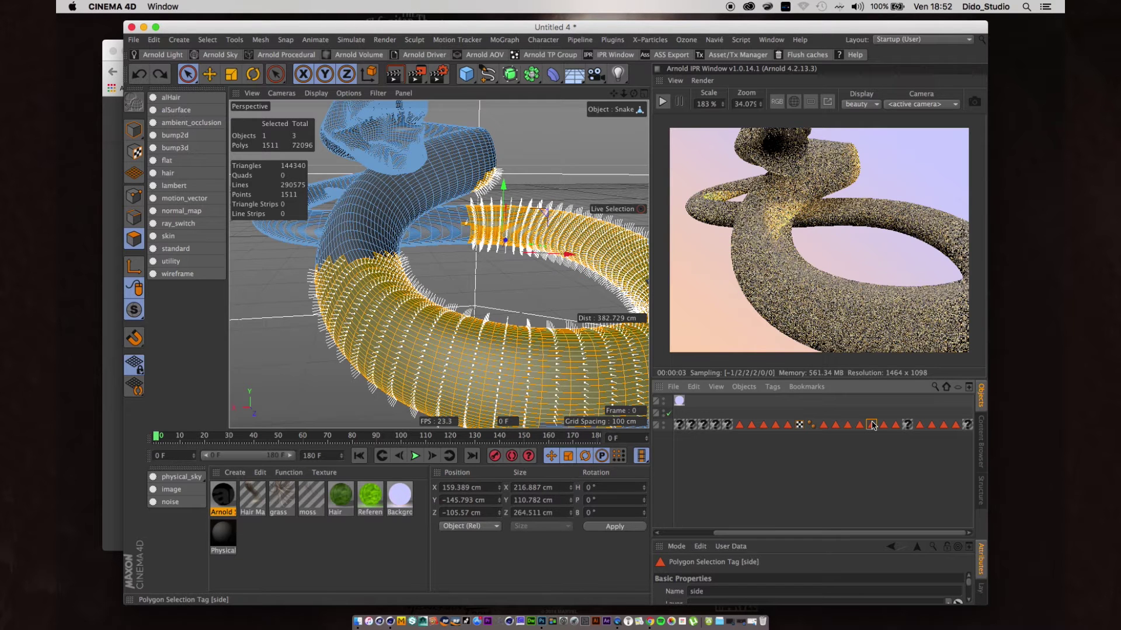
key("super+z")
key("super+z")
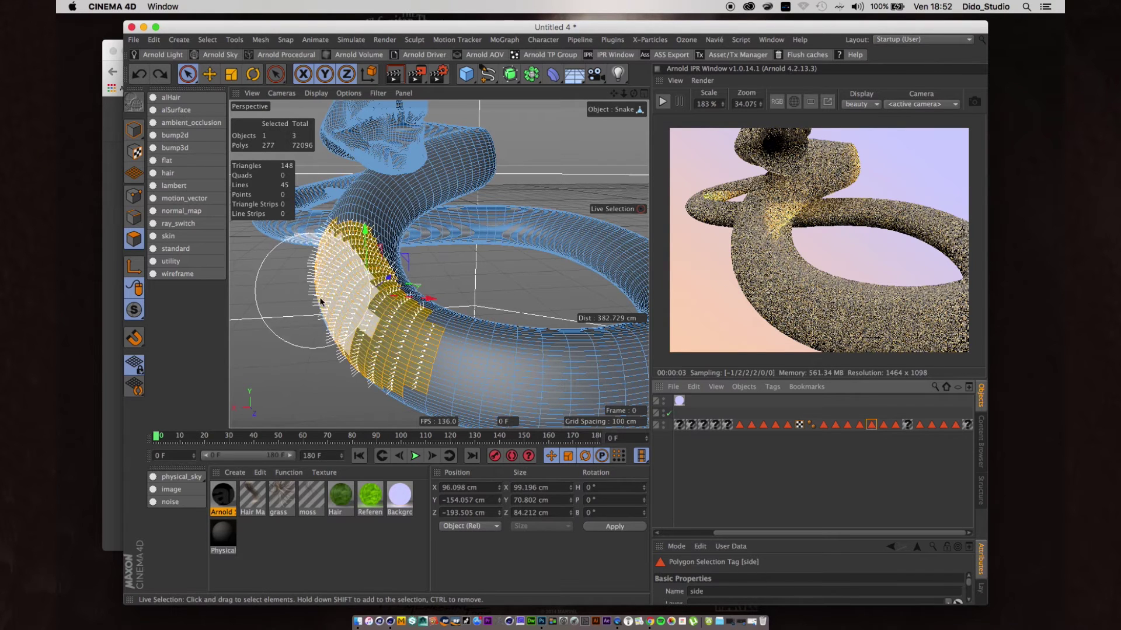
Step: Add a Hair object to the selected side polygons of the snake
left_click(351, 39)
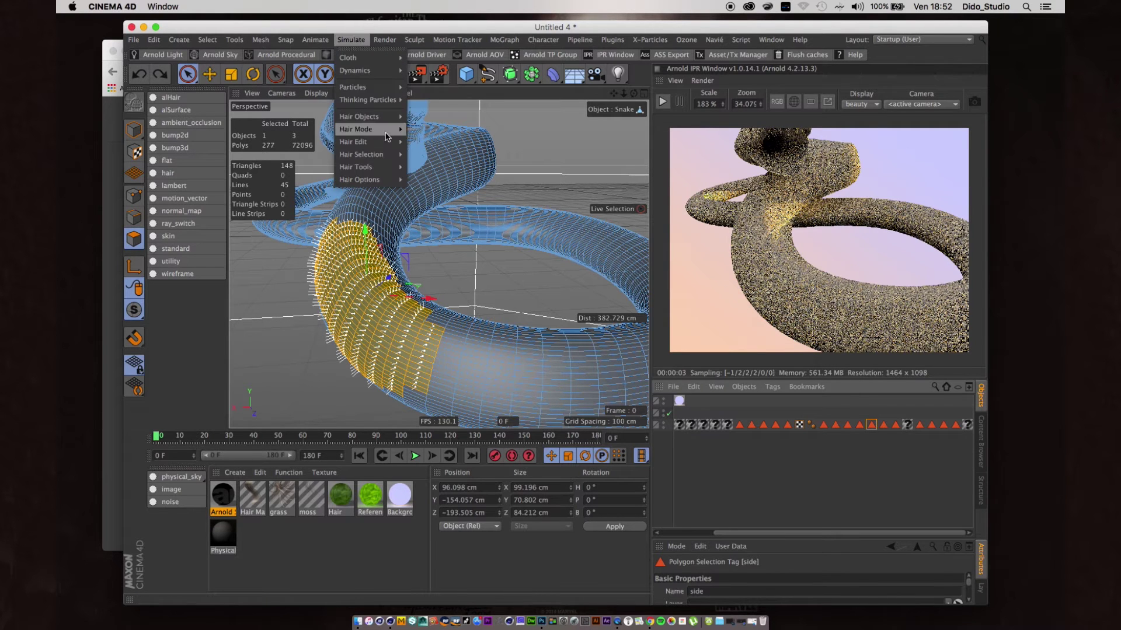
mouse_move(404, 140)
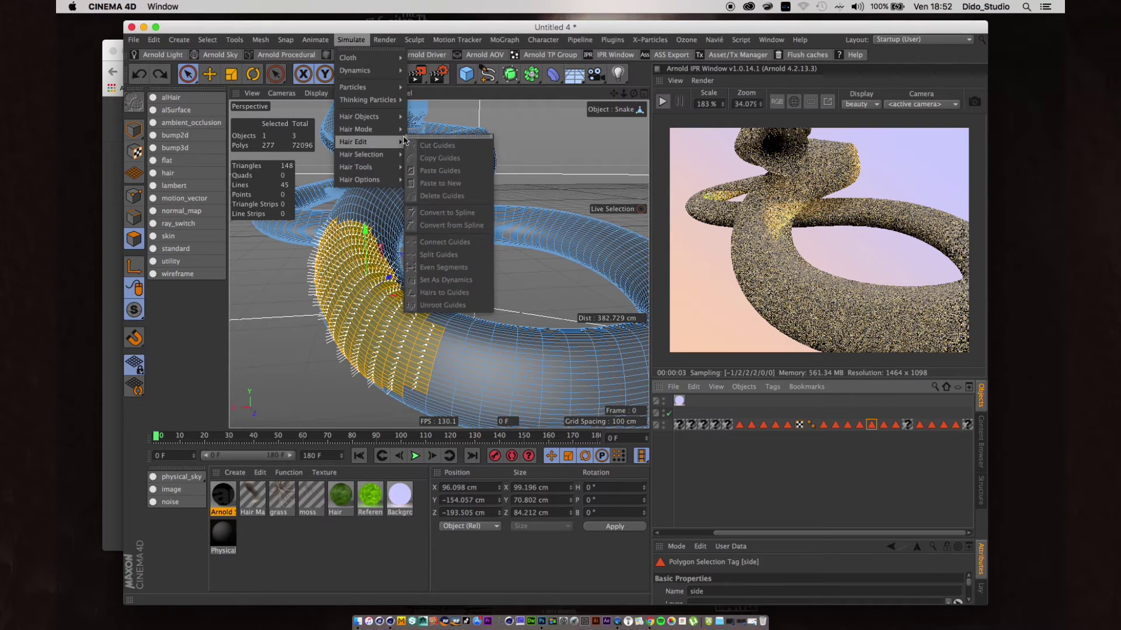
mouse_move(386, 116)
left_click(425, 122)
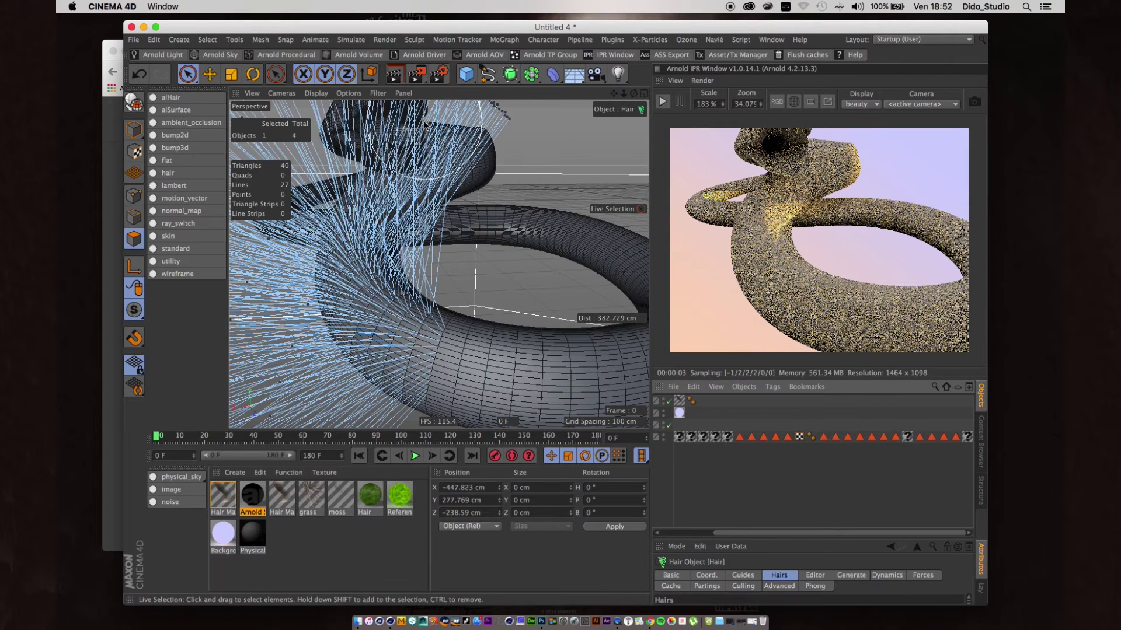
Step: Set the length of the new Hair object's guides to 15 cm
scroll(511, 179, "down", 10)
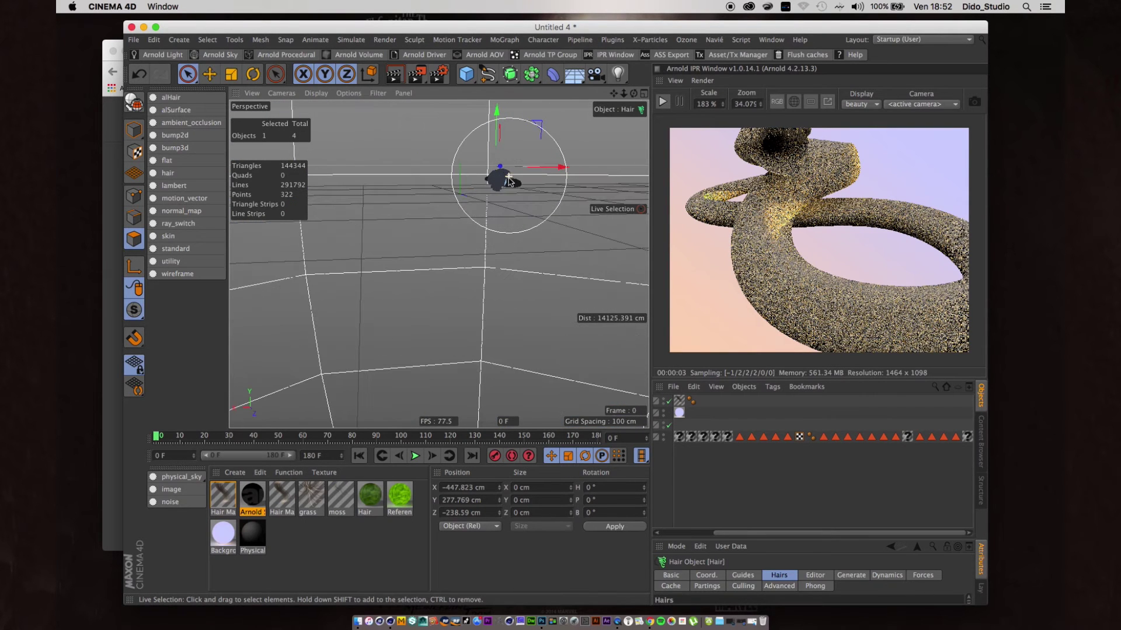
scroll(736, 535, "left", 3)
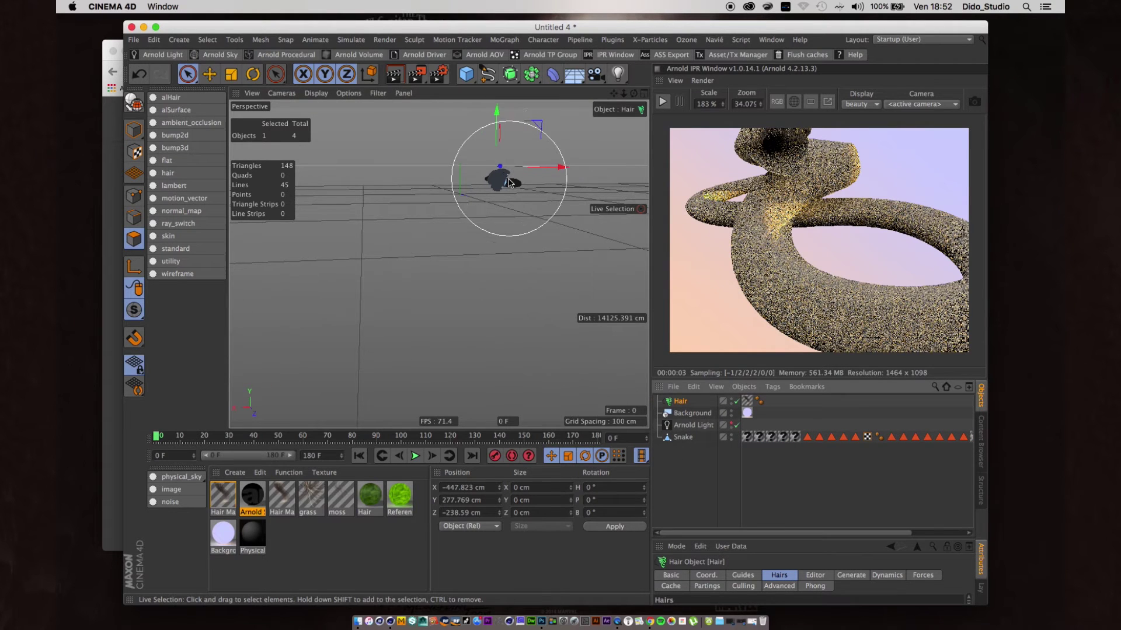
scroll(510, 181, "up", 8)
left_click_drag(509, 182, 505, 215, "alt")
scroll(362, 280, "up", 3)
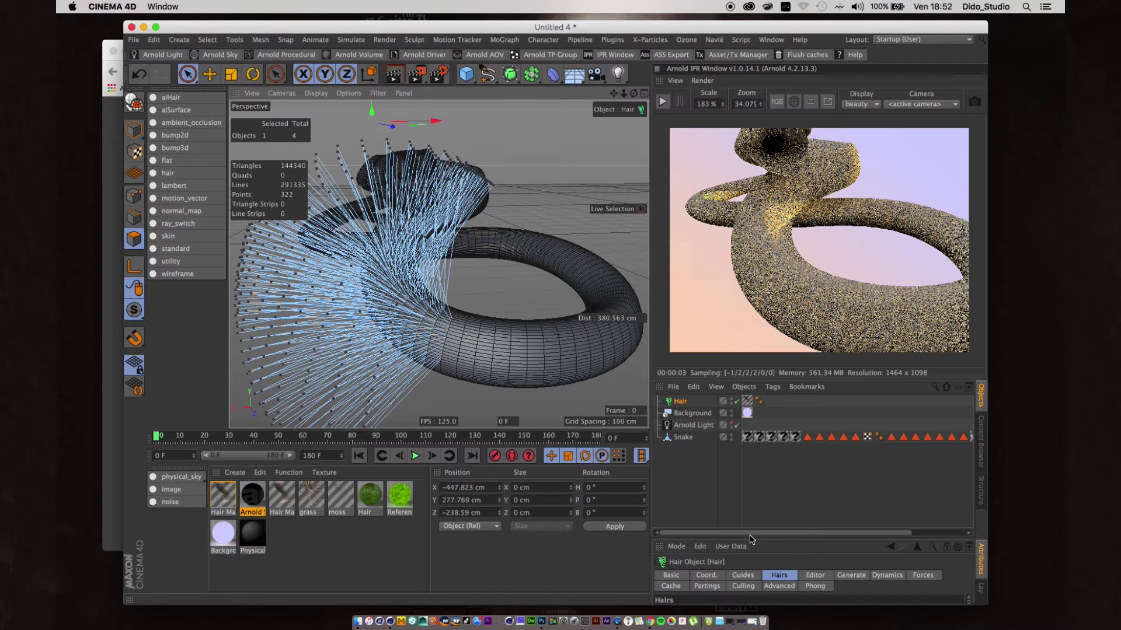
left_click_drag(750, 538, 749, 405)
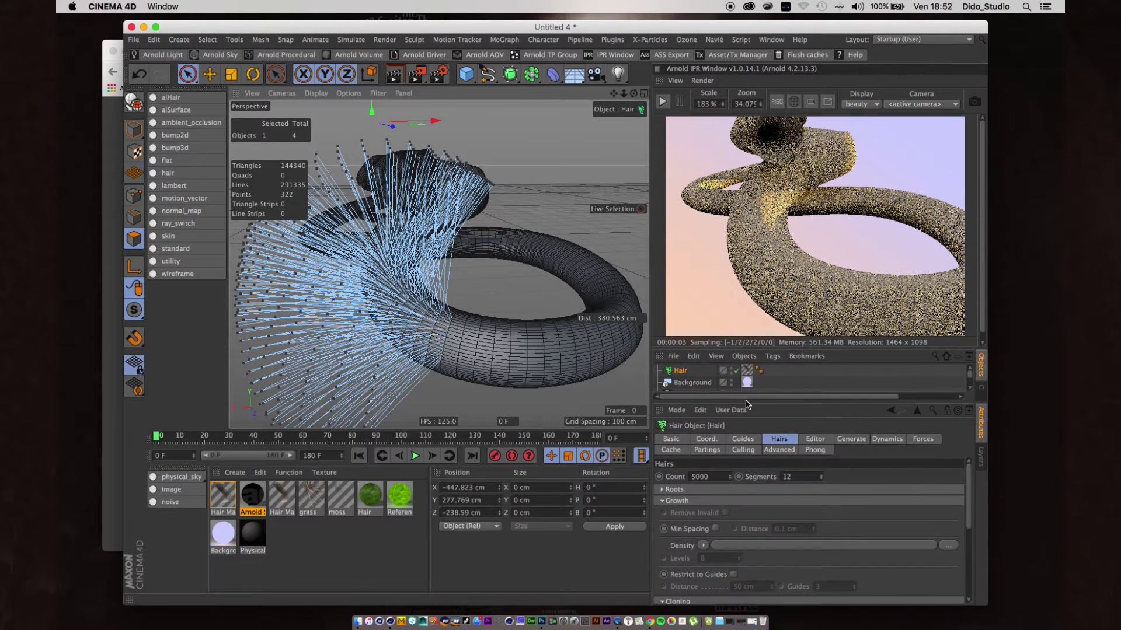
left_click(747, 439)
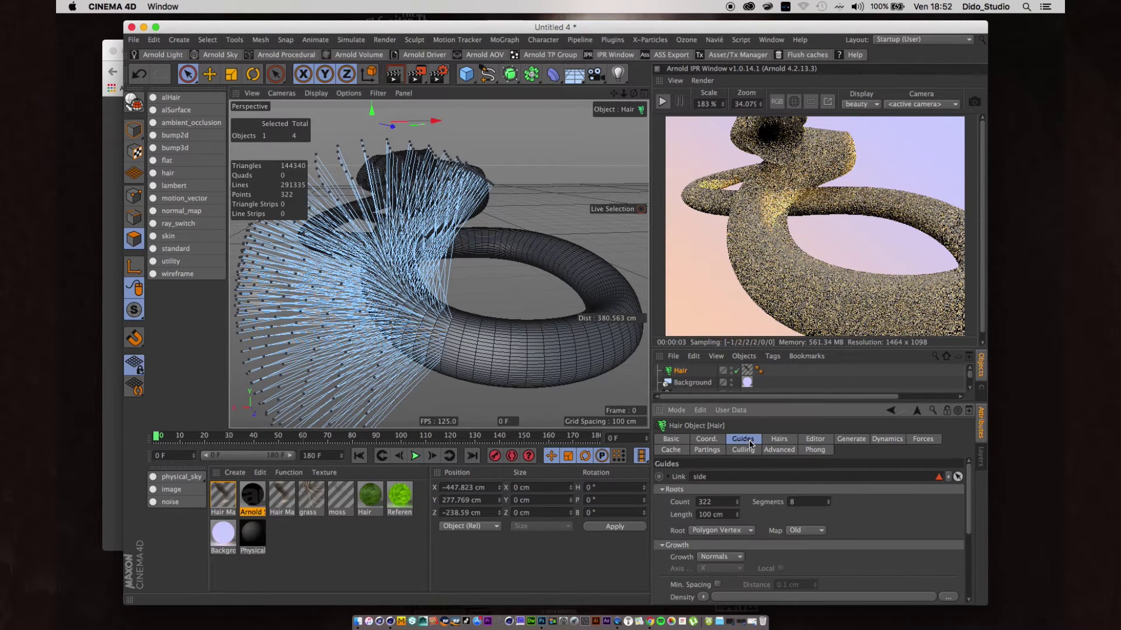
left_click(713, 515)
type("15")
key("Return")
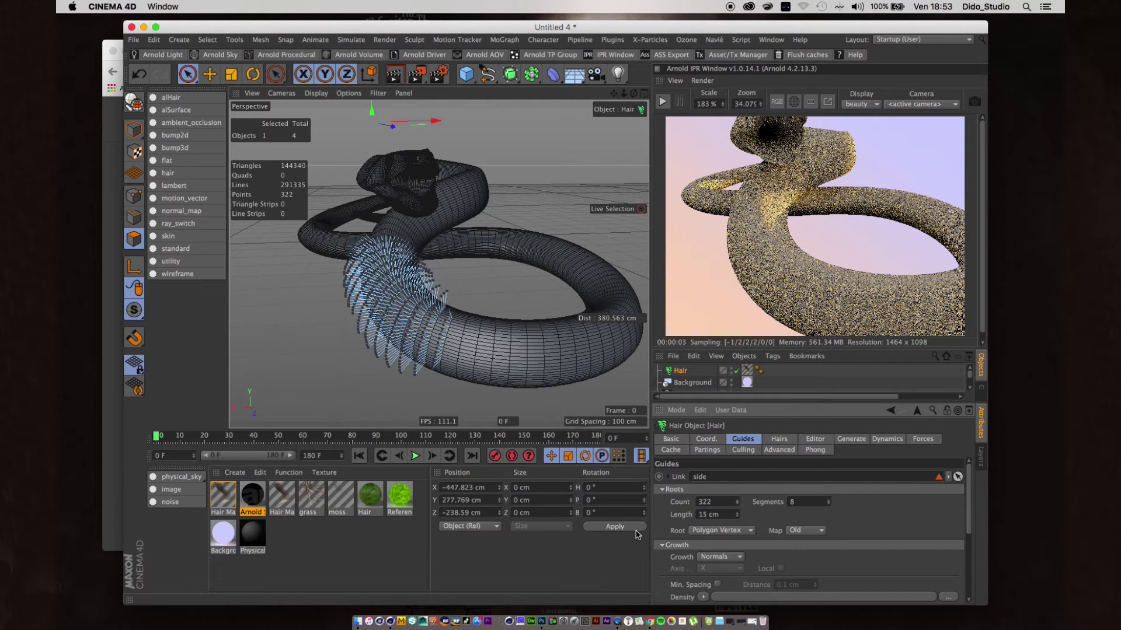
Step: Set the hair guides' root count to 200 and their segments to 6
left_click(718, 501)
type("200")
key("Return")
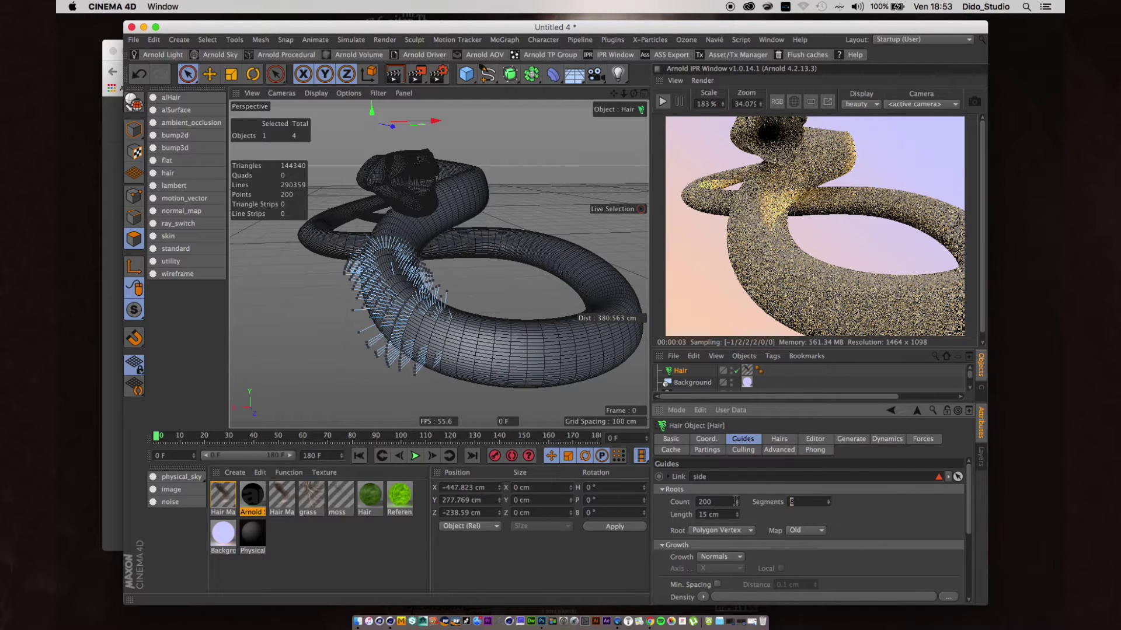
Step: Set the guides' root type to Polygon Area and regrow the guides
left_click(737, 531)
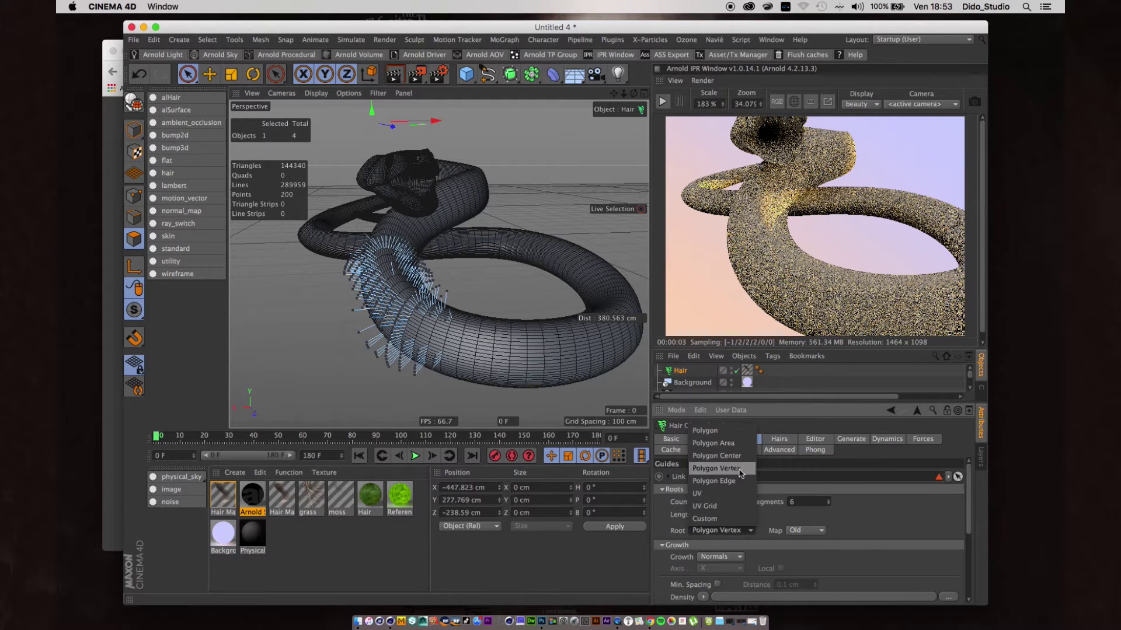
left_click(723, 444)
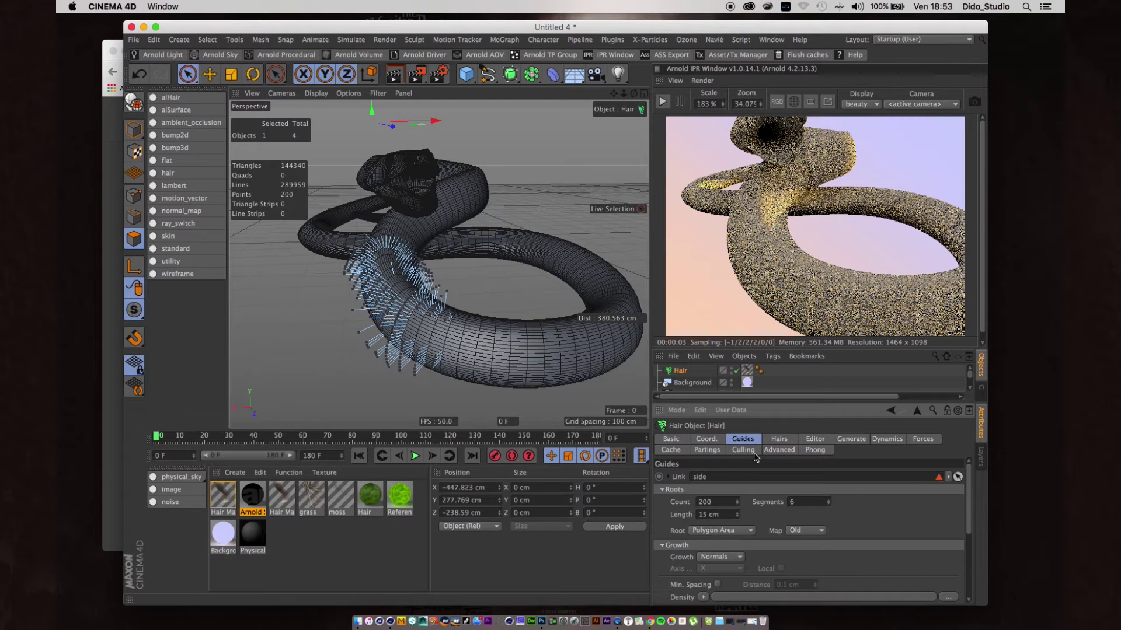
scroll(971, 531, "down", 2)
left_click_drag(971, 532, 966, 569)
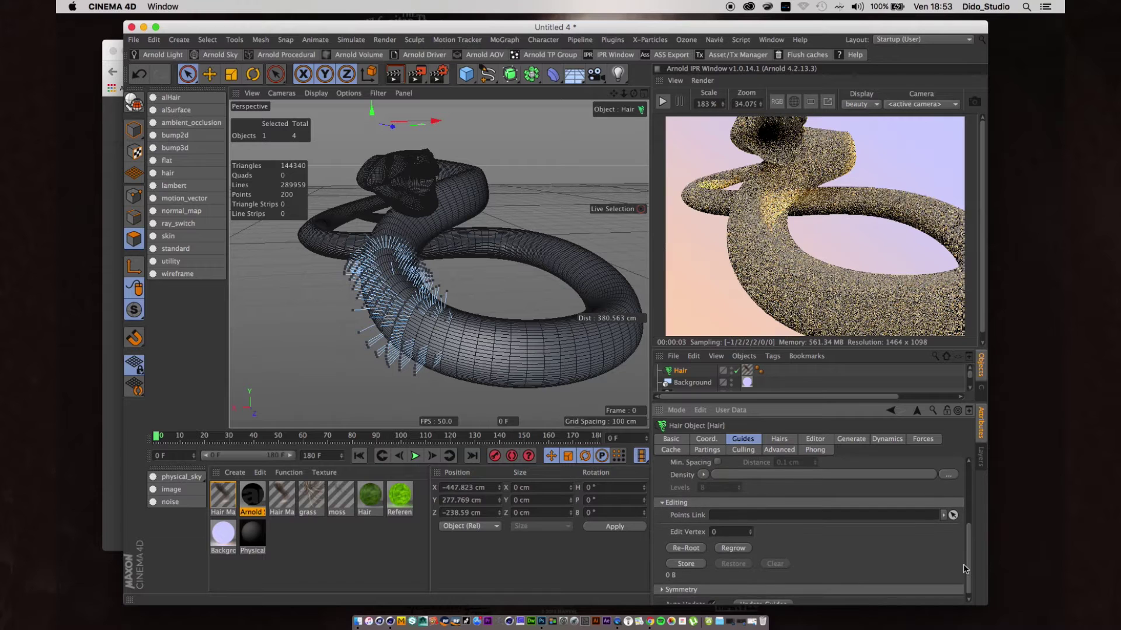
left_click(734, 549)
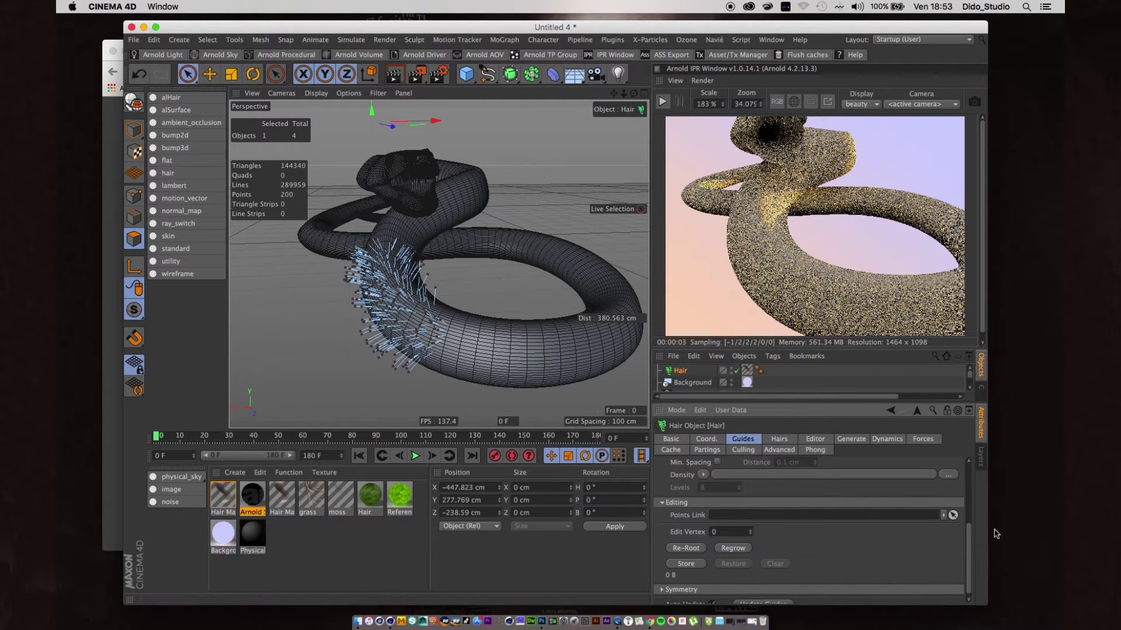
Step: Set the Hair object's hair segments to 6
left_click(784, 440)
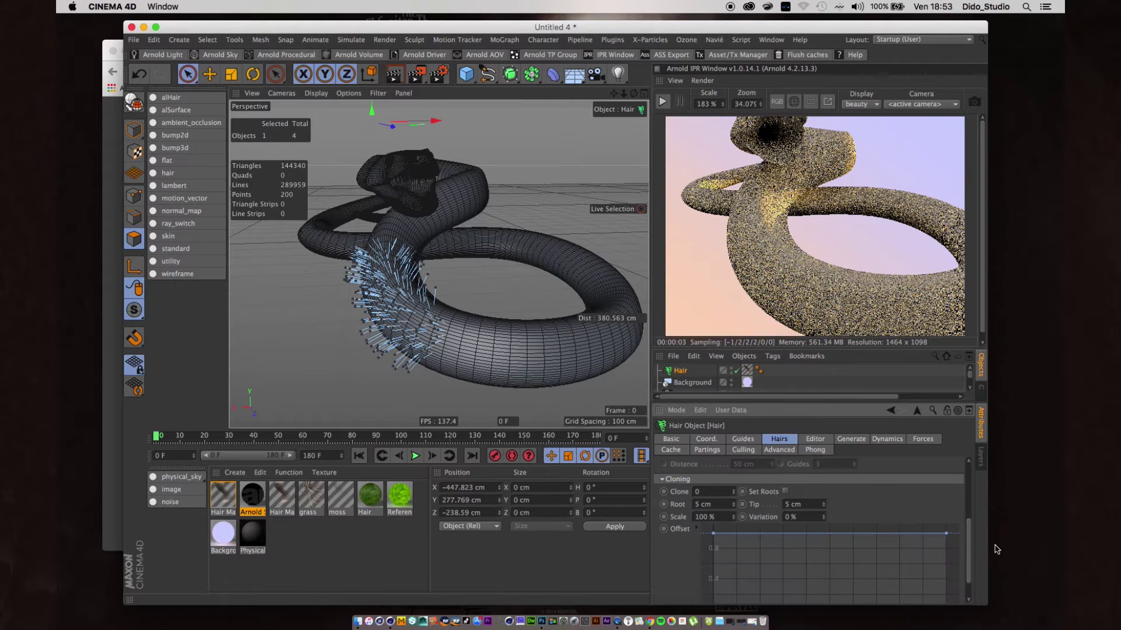
left_click_drag(972, 540, 967, 473)
double_click(798, 476)
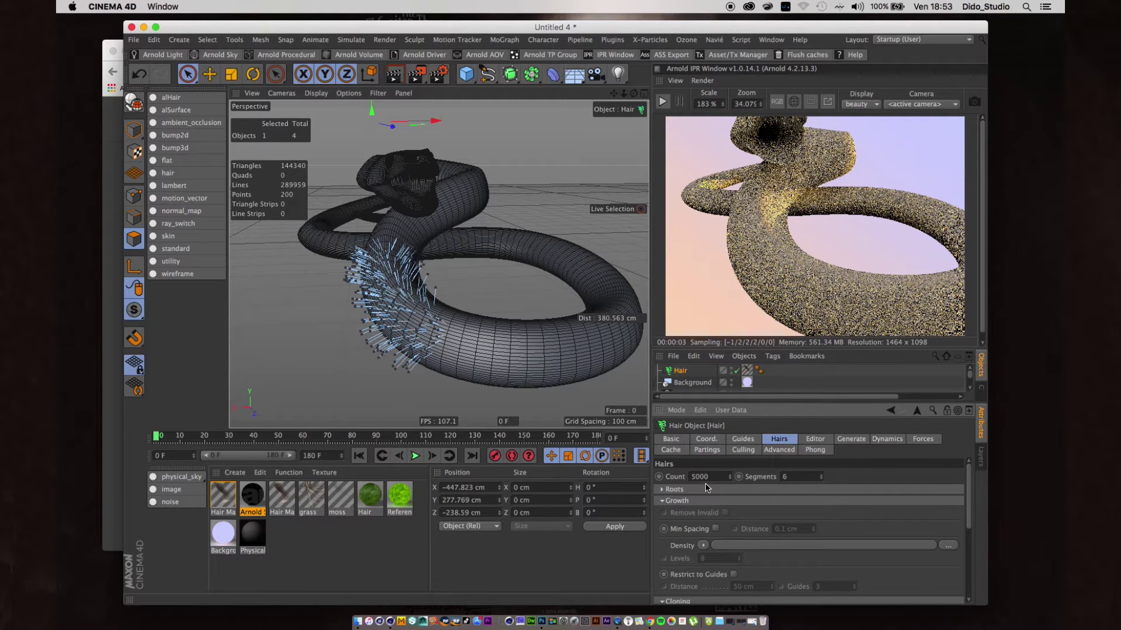
Step: Load a Noise shader into the hair growth density and set its noise type to Luka
left_click(704, 545)
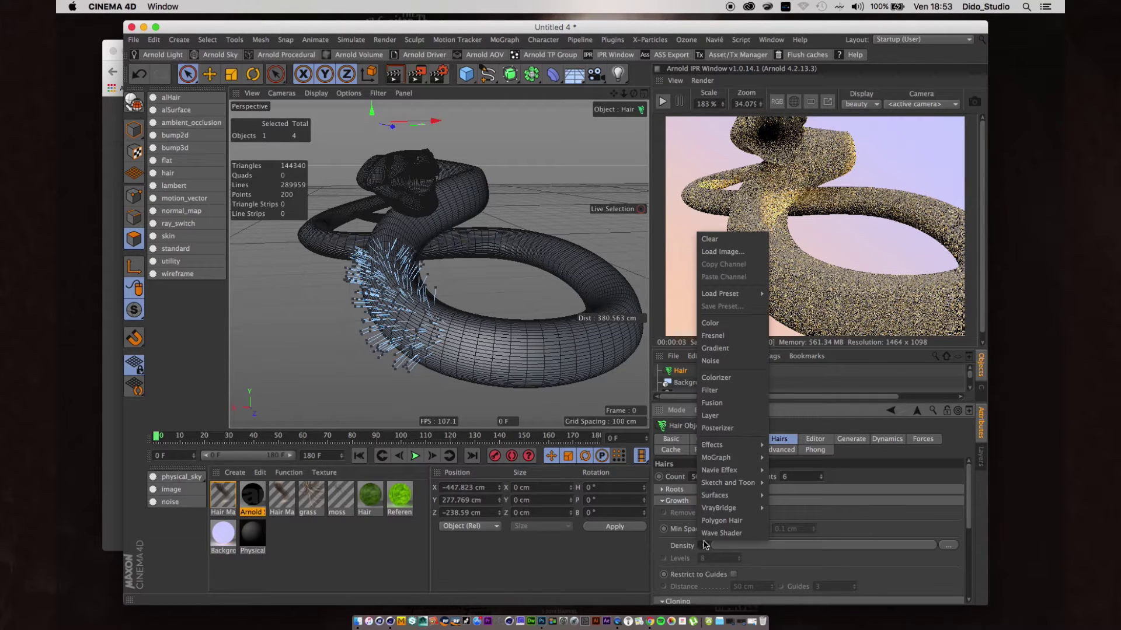
left_click(717, 363)
left_click(717, 559)
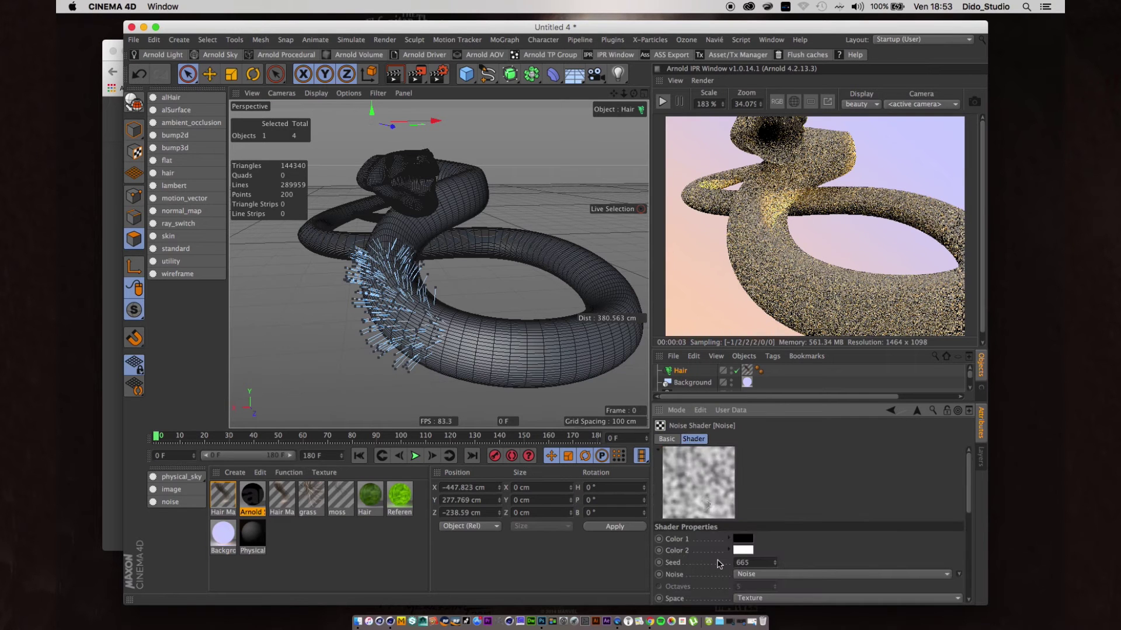
left_click(759, 576)
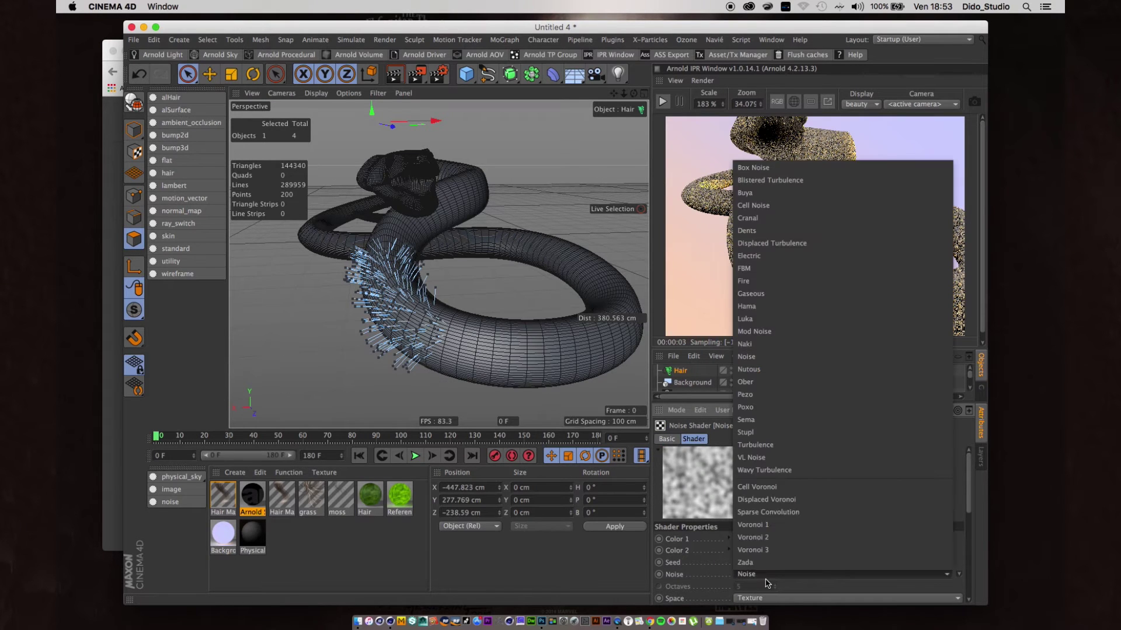
left_click(754, 319)
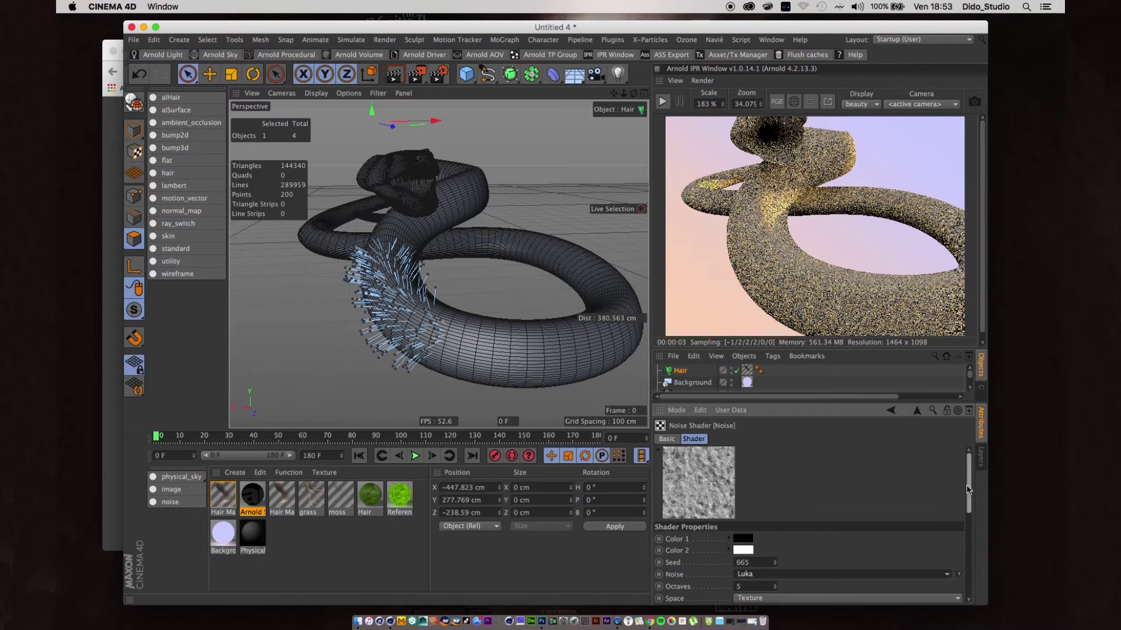
Step: Set the density noise's global scale to 300 and return to the Hair object's settings
left_click_drag(969, 487, 969, 526)
double_click(759, 519)
type("2")
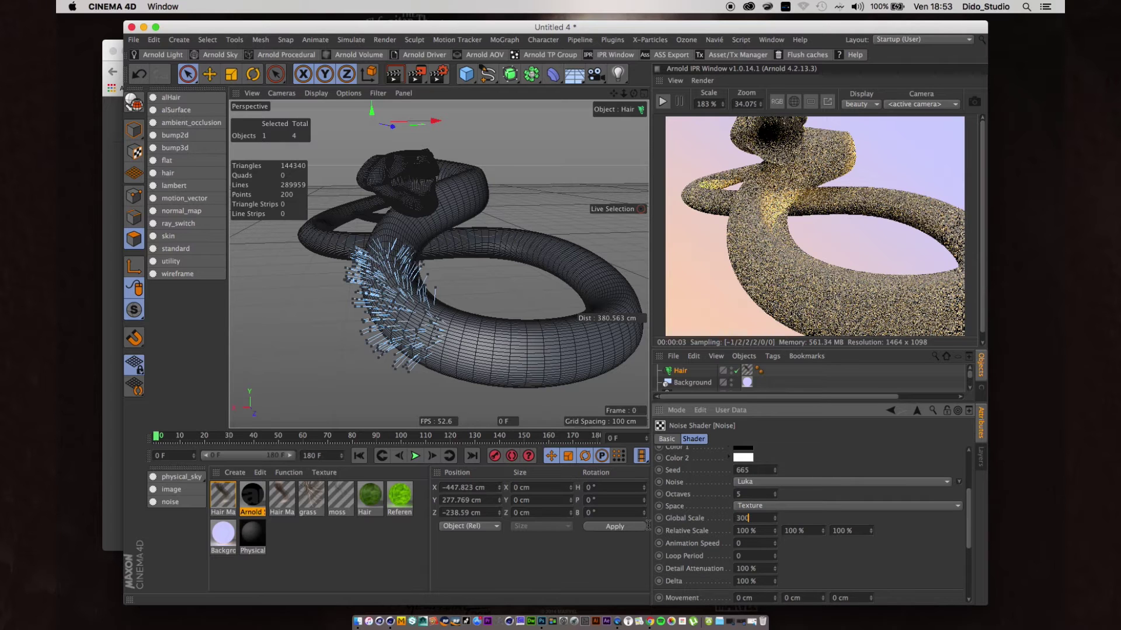
left_click_drag(969, 525, 968, 461)
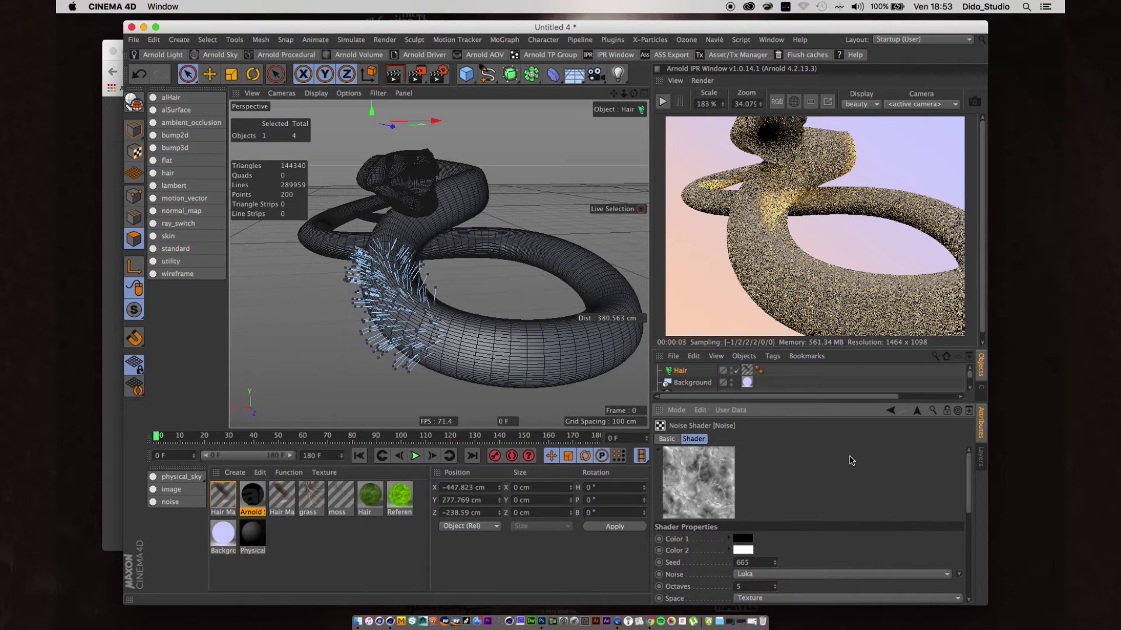
left_click(917, 411)
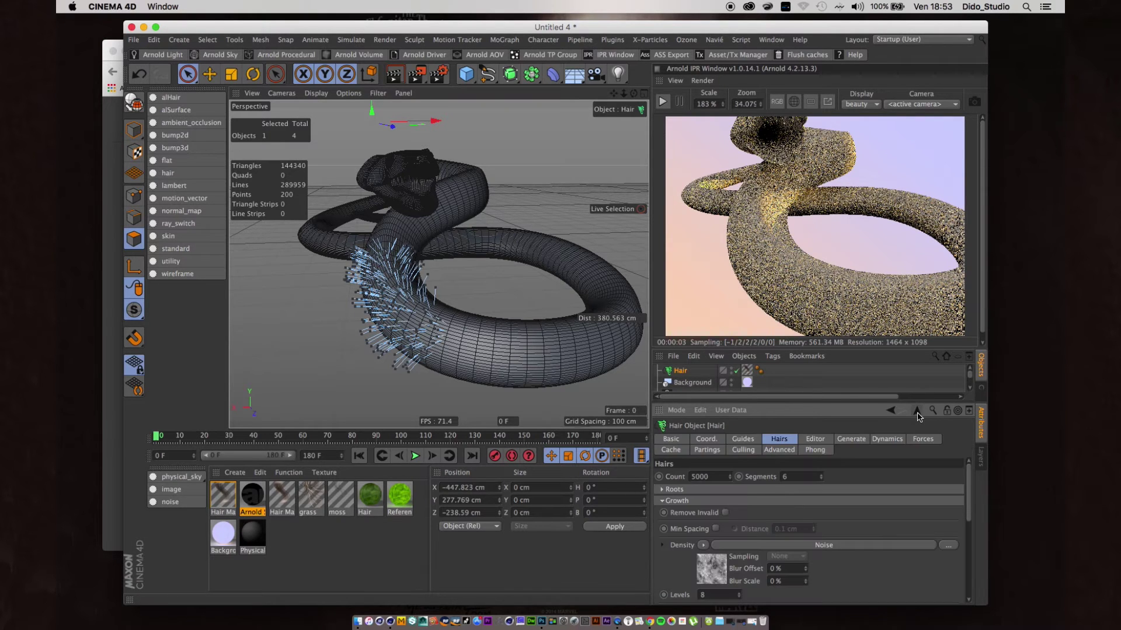
Step: Enable custom segments for the hair guide dynamics and set them to 3
left_click(894, 441)
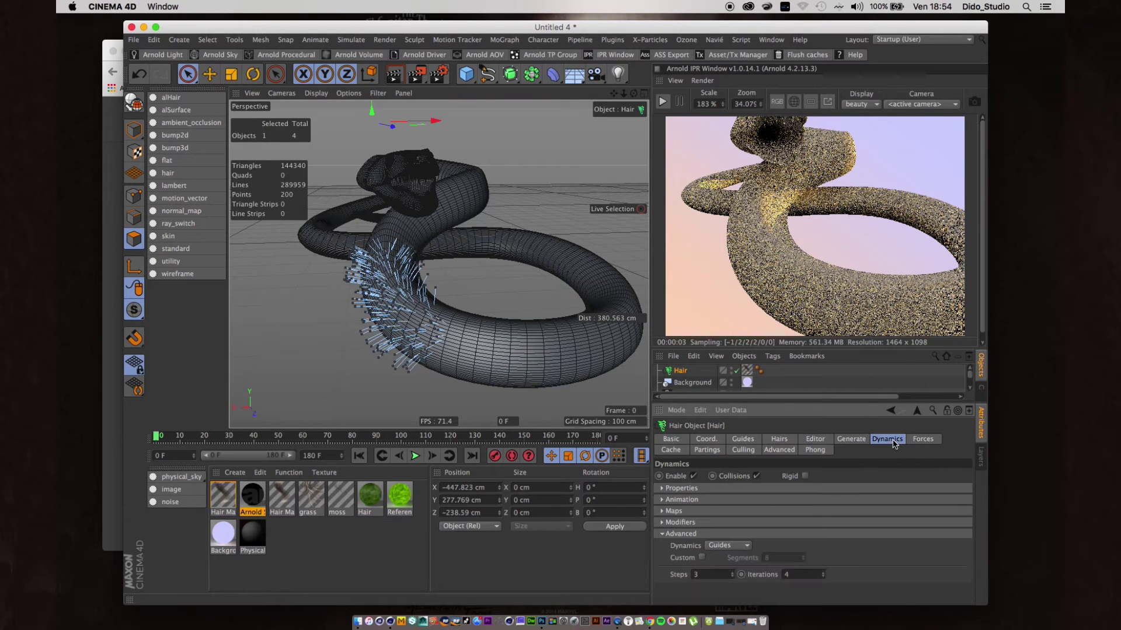
left_click(702, 558)
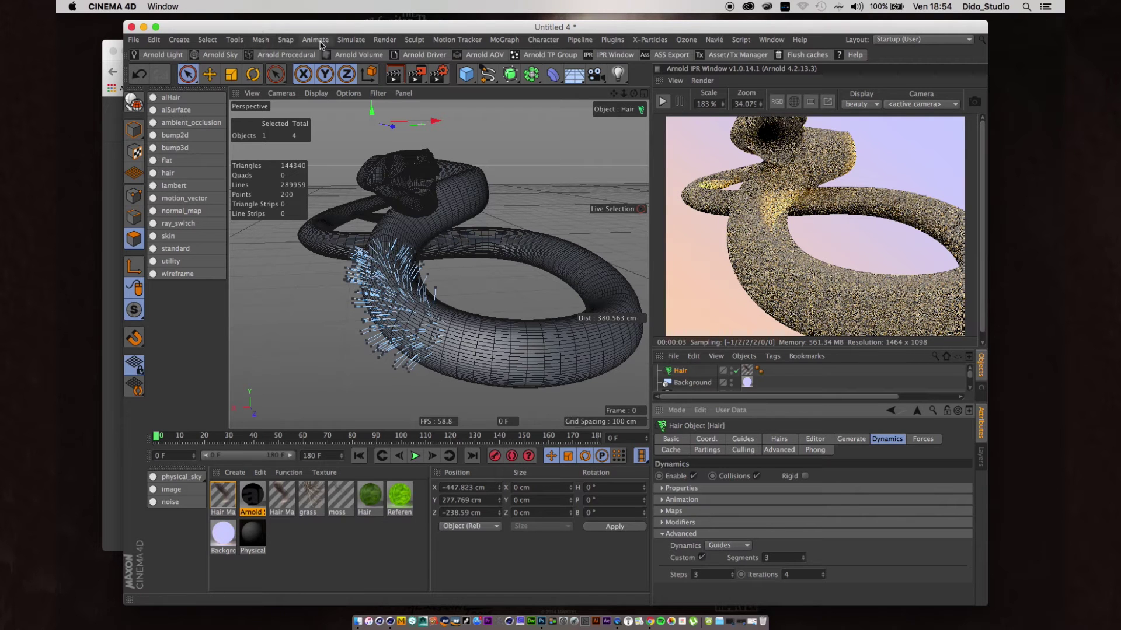
Step: Add a Turbulence force to the scene with a strength of 50 cm and a scale of 50 %
left_click(346, 42)
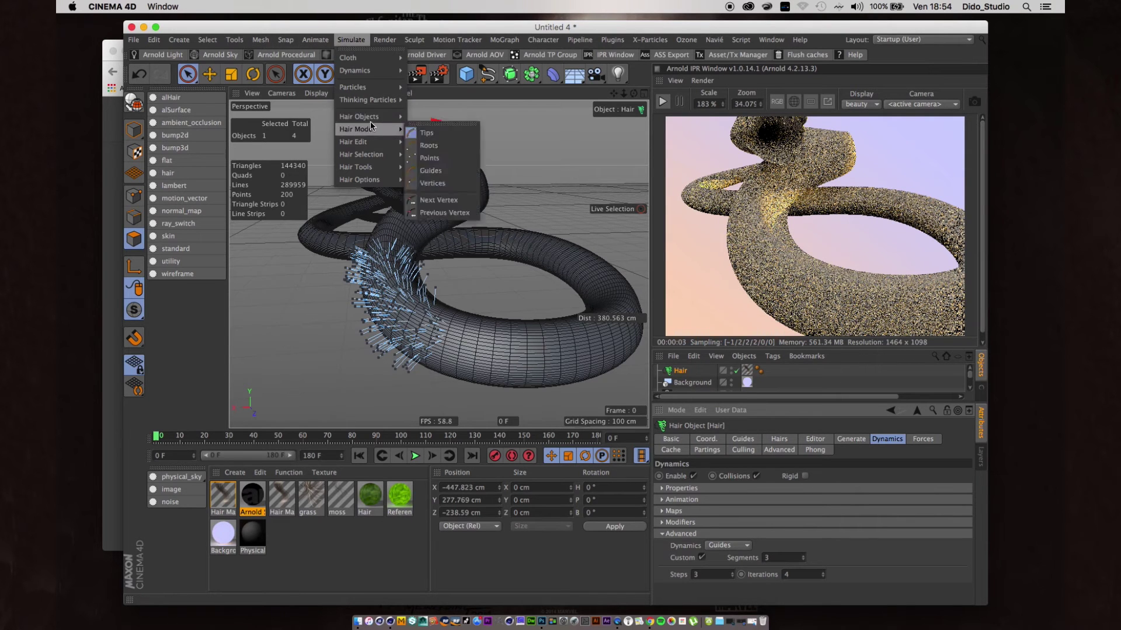
mouse_move(378, 94)
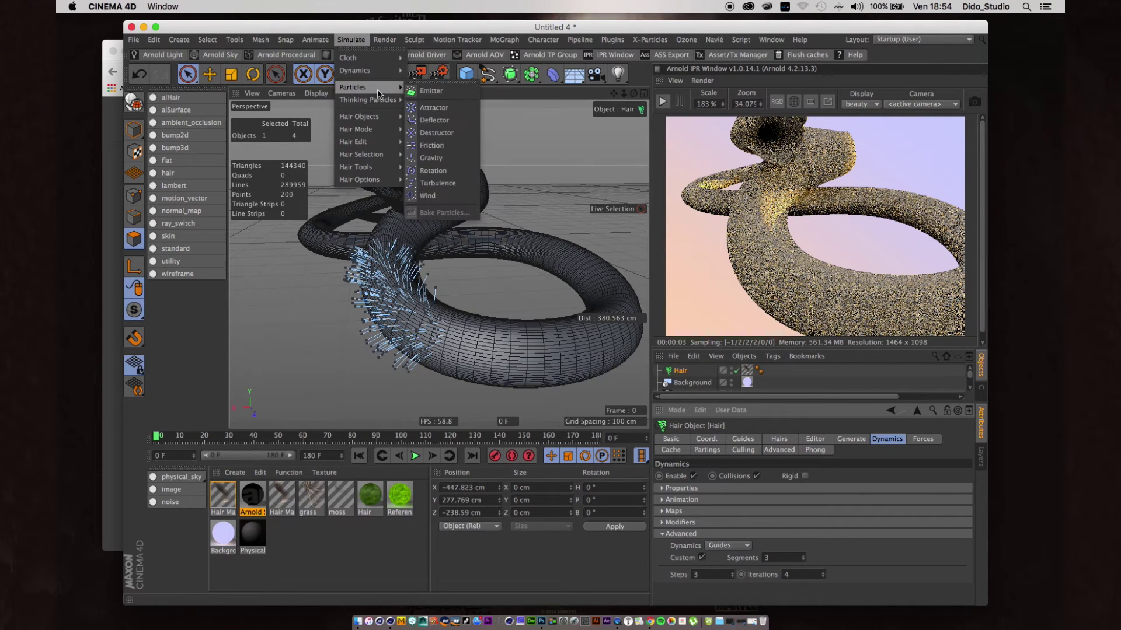
left_click(432, 183)
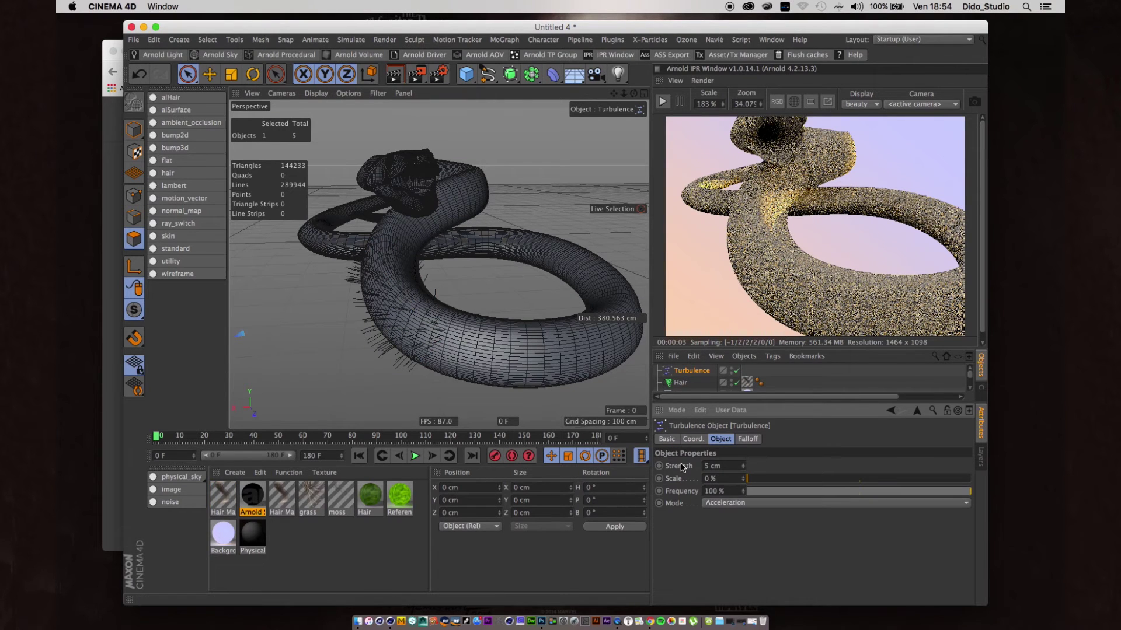
left_click(723, 466)
type("50")
double_click(728, 477)
type("50")
key("Return")
Step: Calculate the dynamics cache of the Hair object
left_click(681, 382)
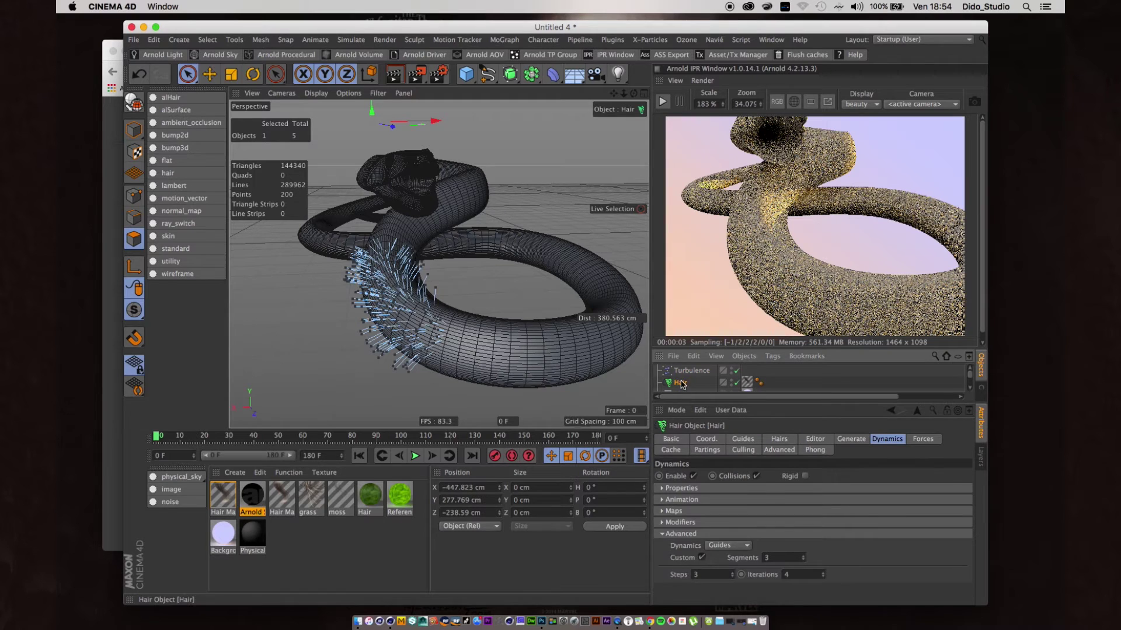
left_click(671, 451)
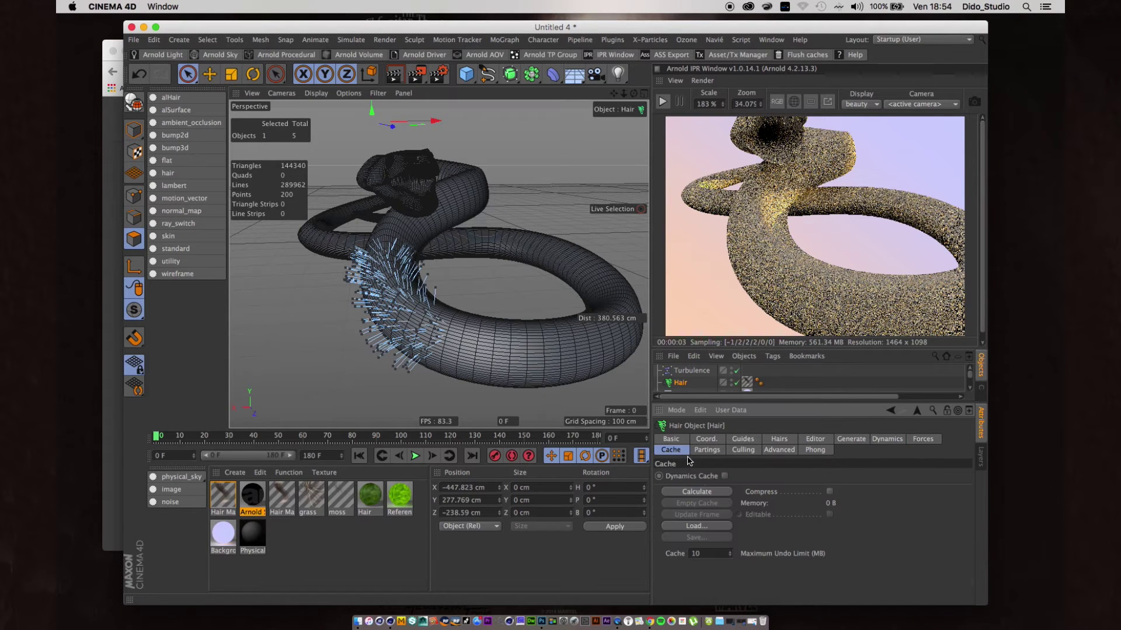
left_click(685, 492)
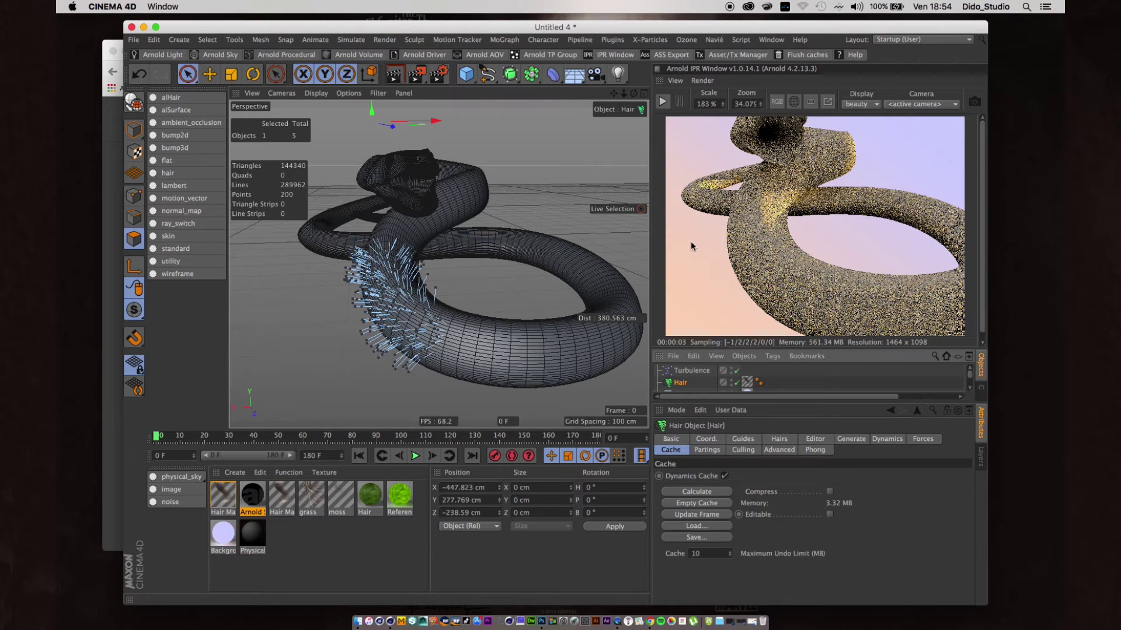
Step: Preview the hair on the snake's side up close in the Arnold IPR render and stop the render
left_click(662, 103)
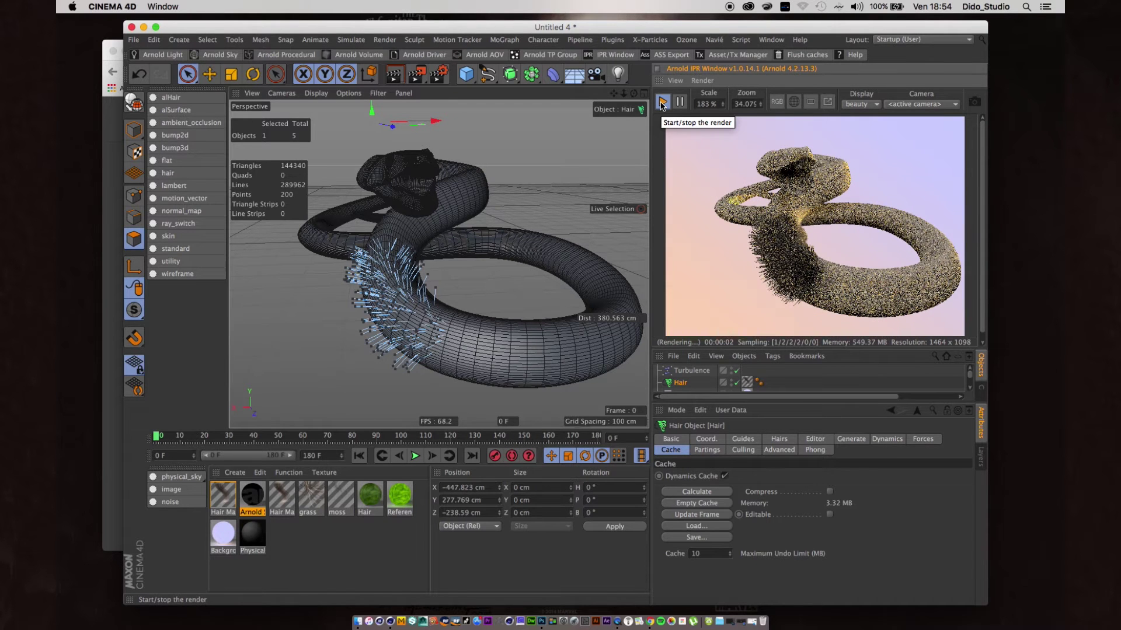
right_click_drag(407, 320, 600, 294, "alt")
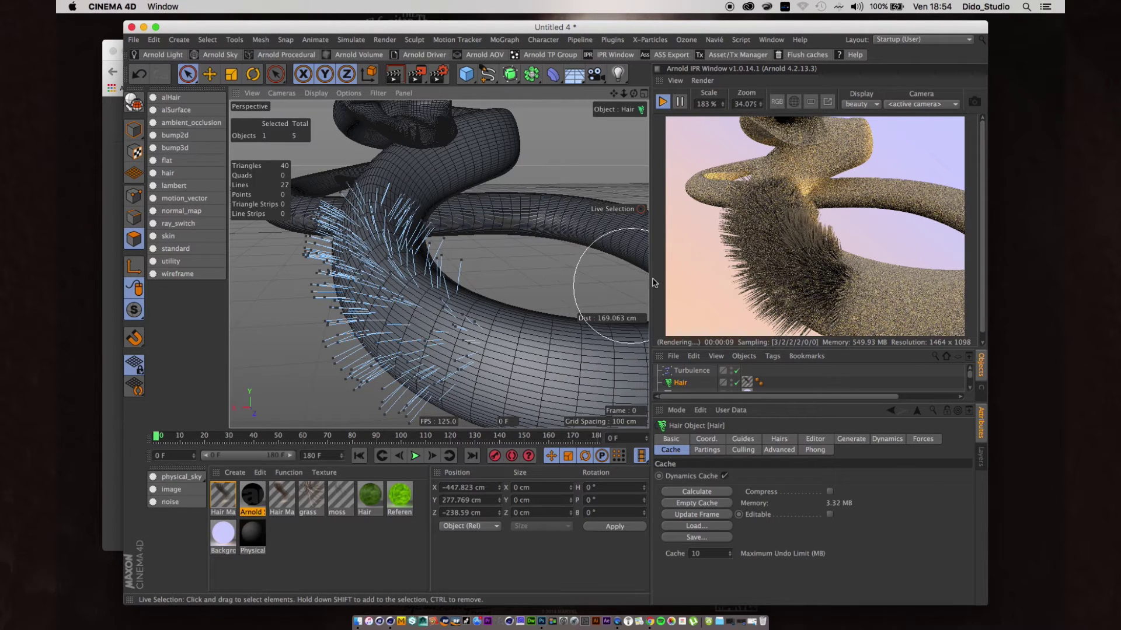
left_click(663, 101)
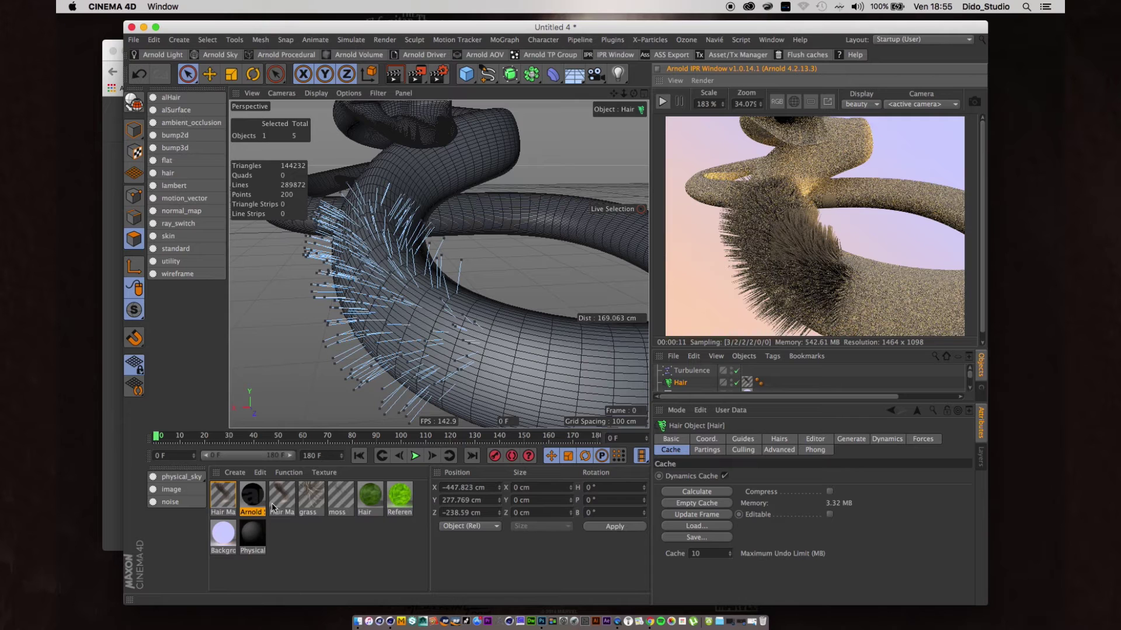
Step: Show the new hair's default material in a separate attributes window beside the moss material in the Material Editor
left_click(228, 501)
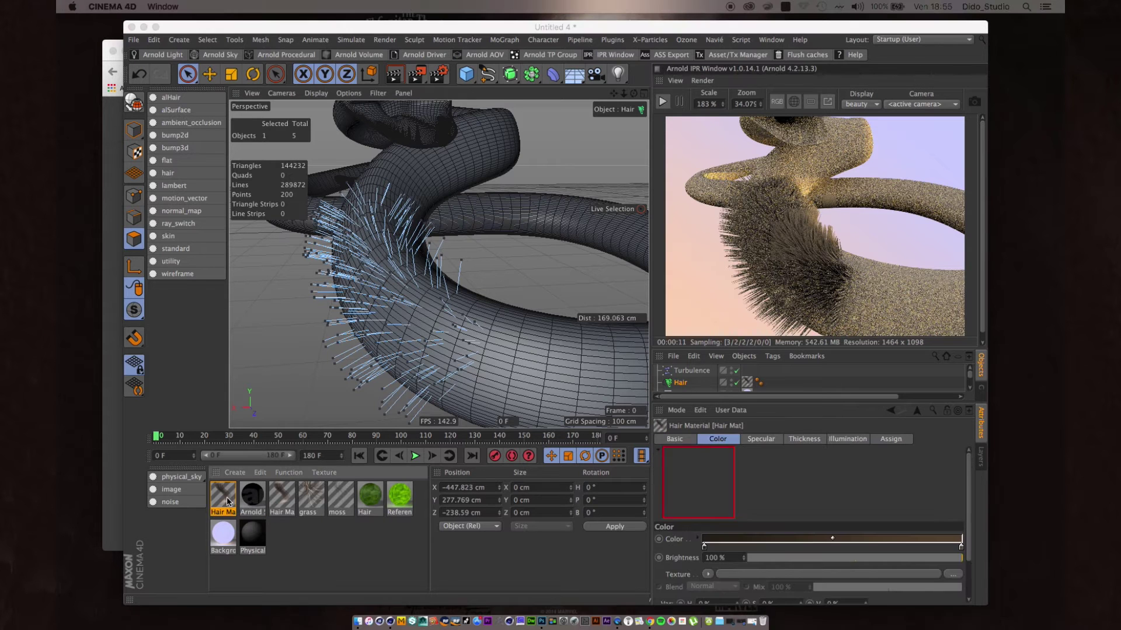
double_click(227, 499)
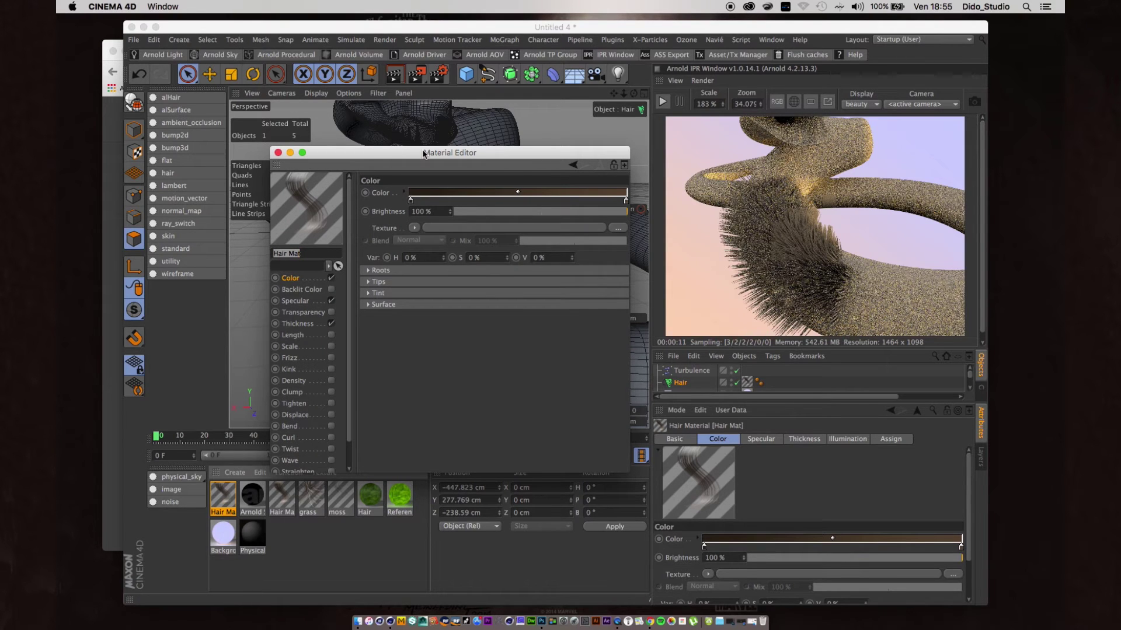
left_click(623, 167)
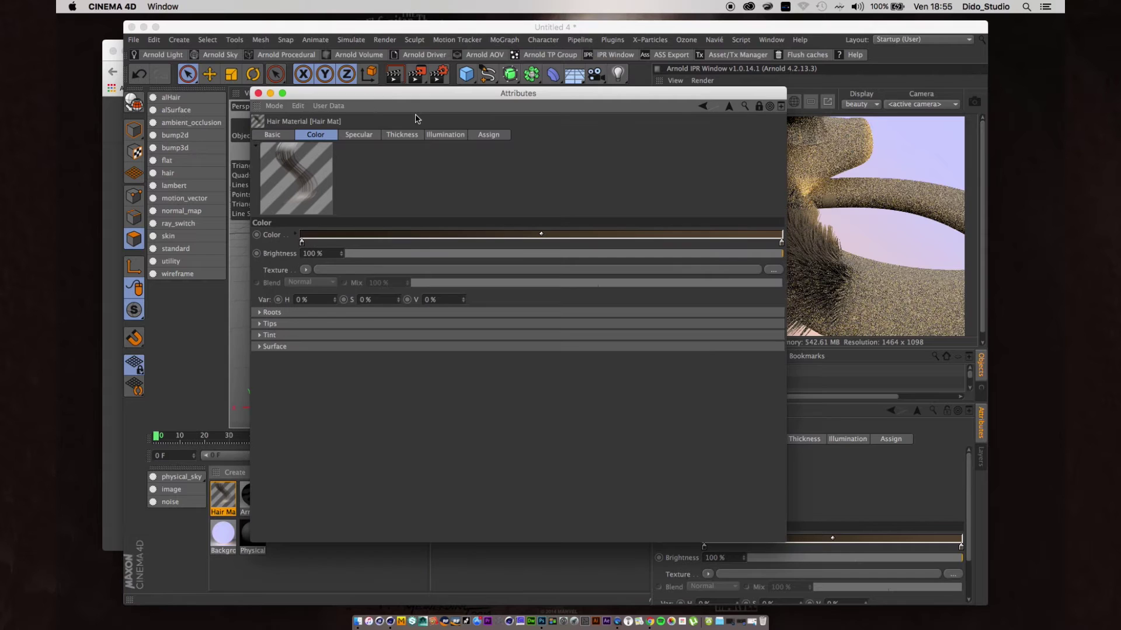
left_click_drag(383, 98, 560, 94)
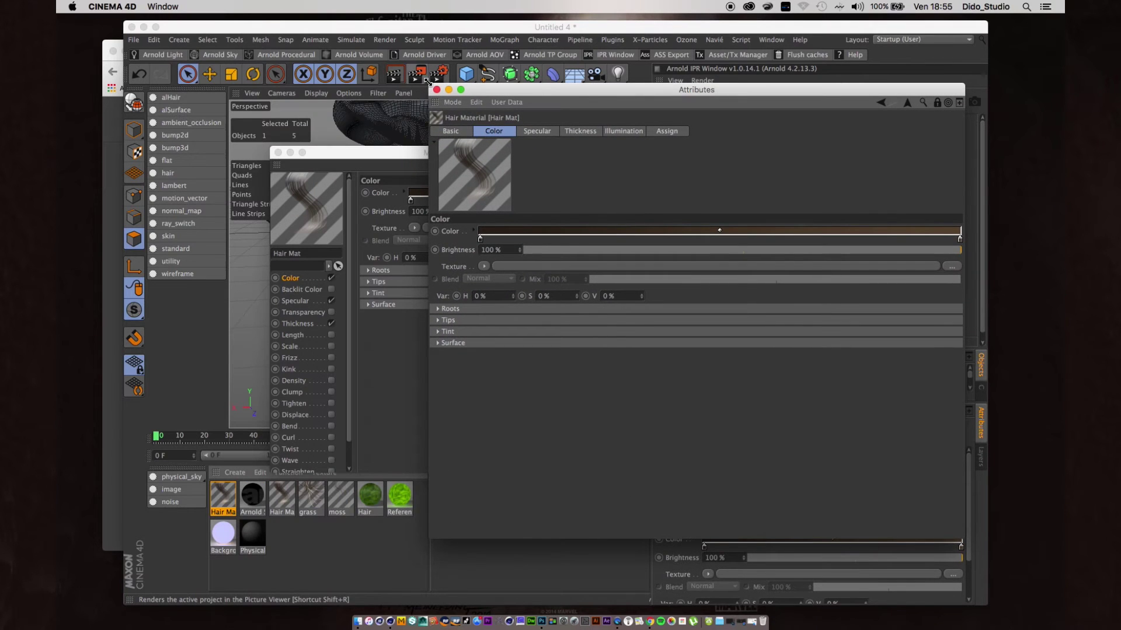
left_click_drag(431, 83, 577, 178)
left_click_drag(491, 153, 379, 87)
left_click_drag(634, 184, 592, 100)
left_click(333, 496)
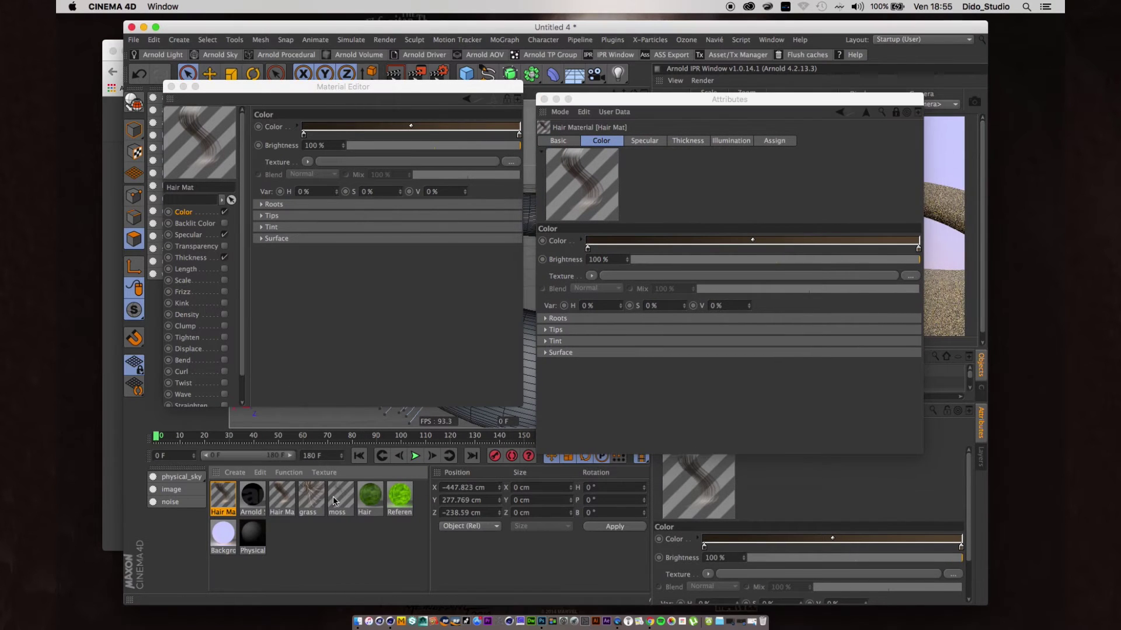
mouse_move(362, 88)
left_mouse_down()
mouse_move(369, 116)
mouse_move(375, 101)
left_mouse_up()
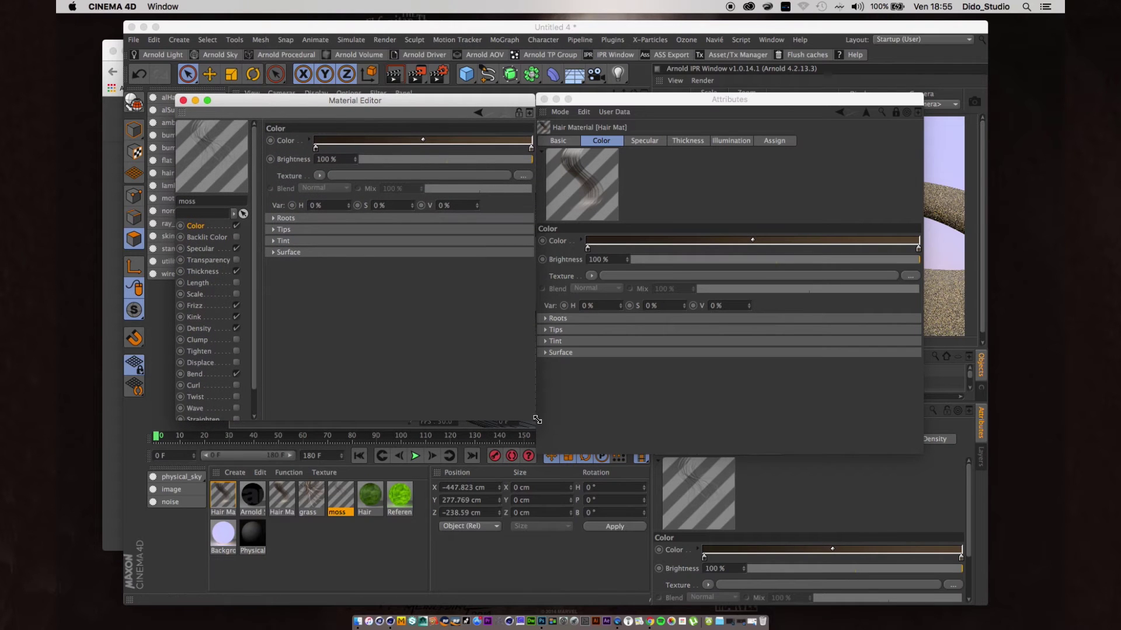
left_click_drag(534, 421, 536, 453)
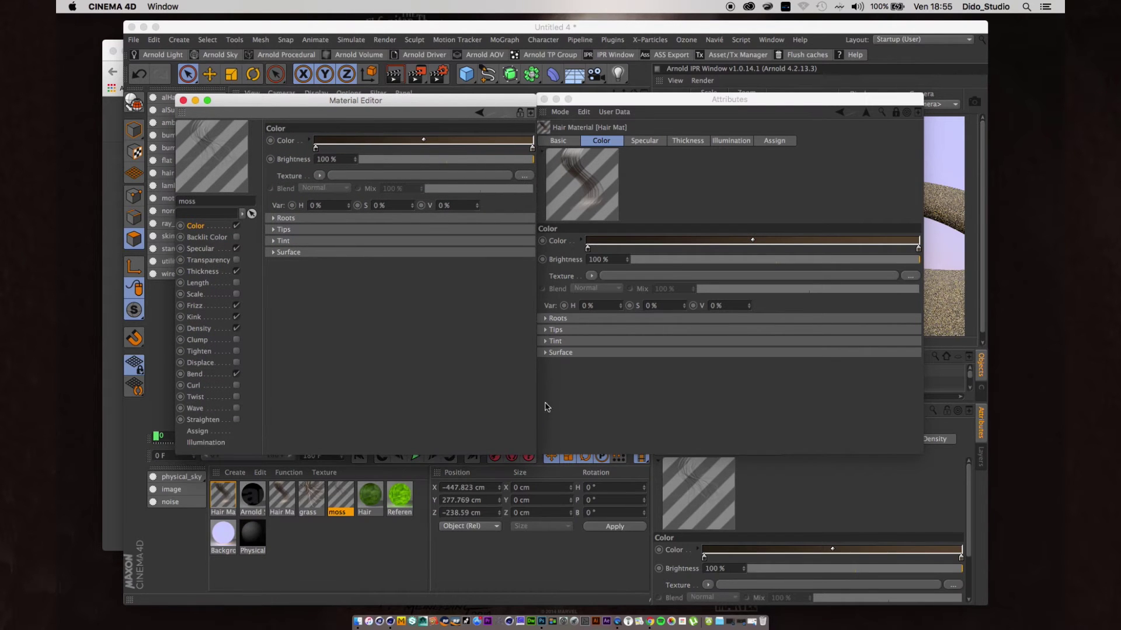
left_click_drag(607, 95, 619, 92)
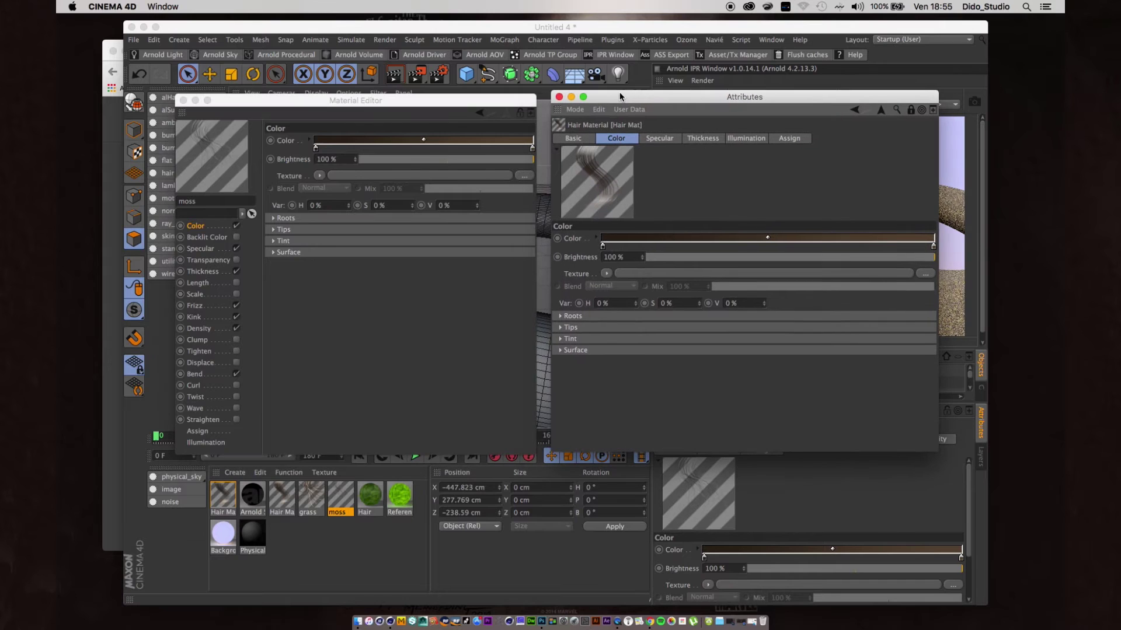
Step: Compare the default material's thickness with the moss material's thickness, review moss's frizz, kink, density and bend settings, and close both windows
left_click(701, 139)
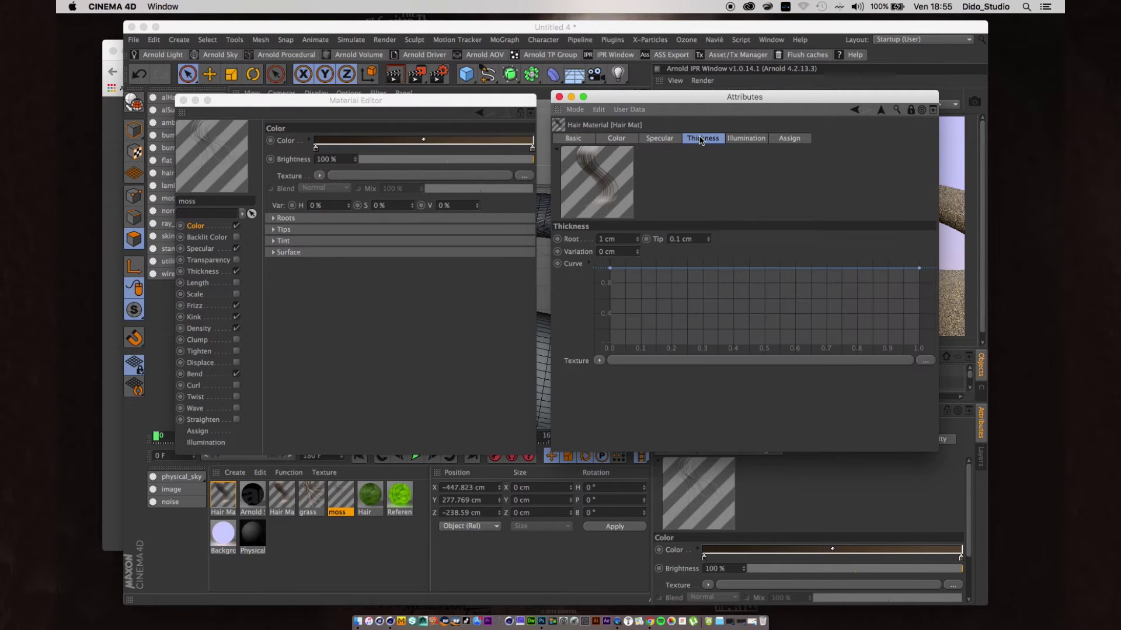
left_click(204, 273)
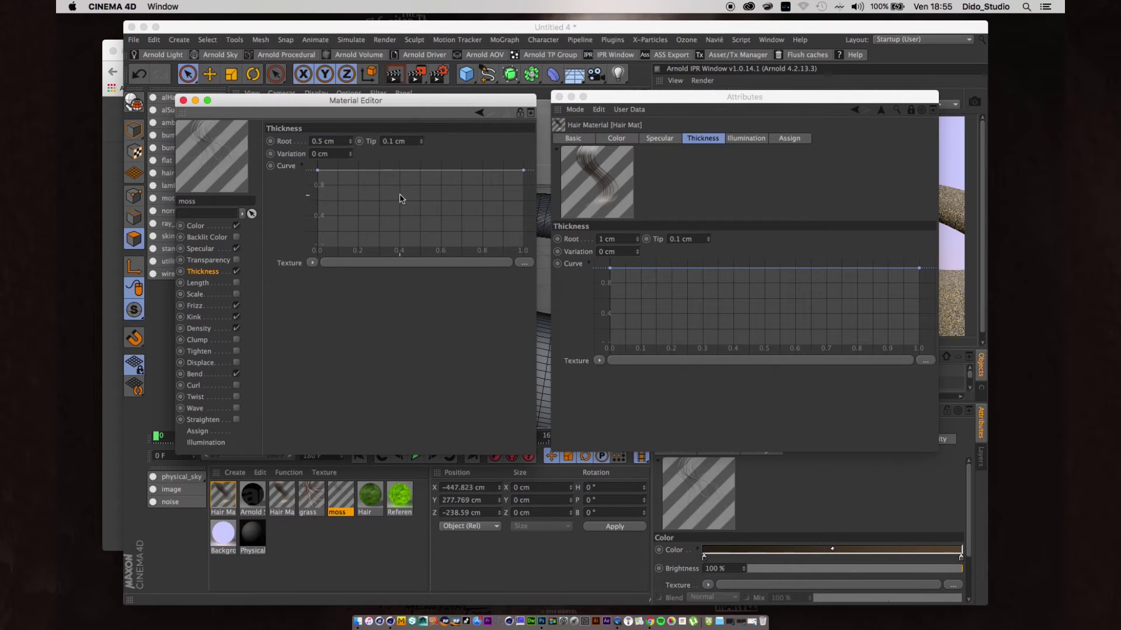
left_click(195, 305)
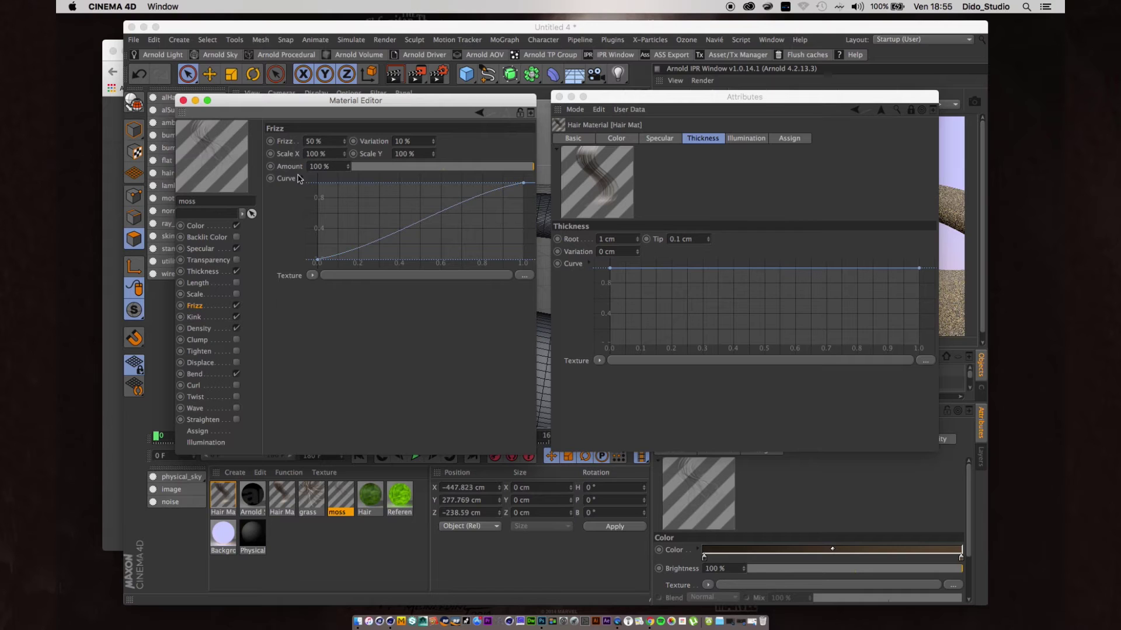
left_click(194, 317)
left_click(198, 329)
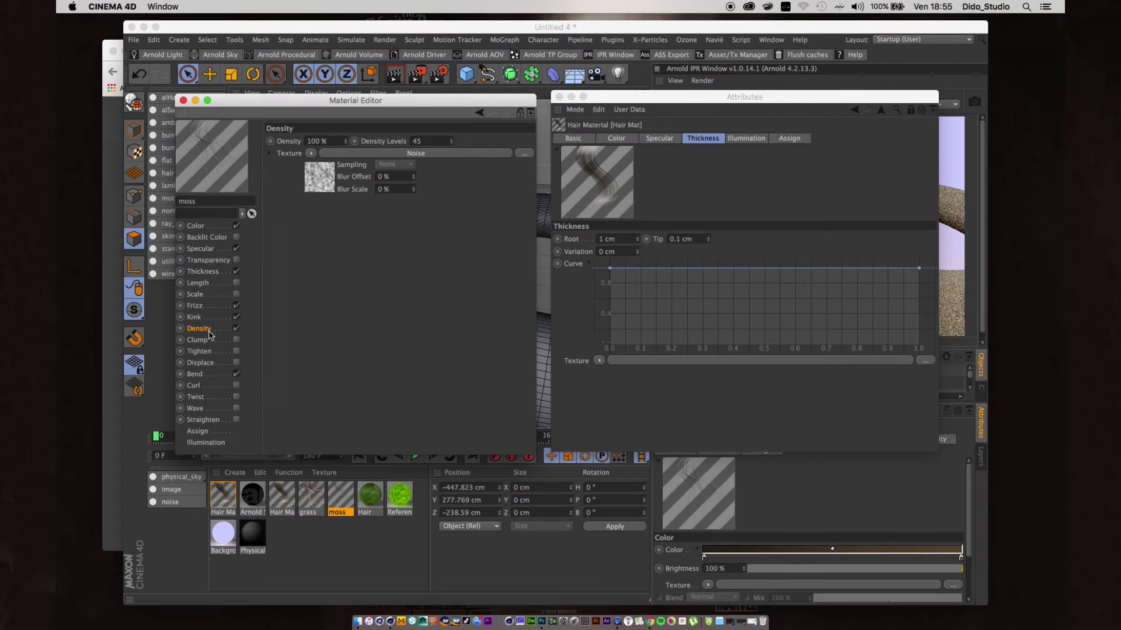
left_click(195, 374)
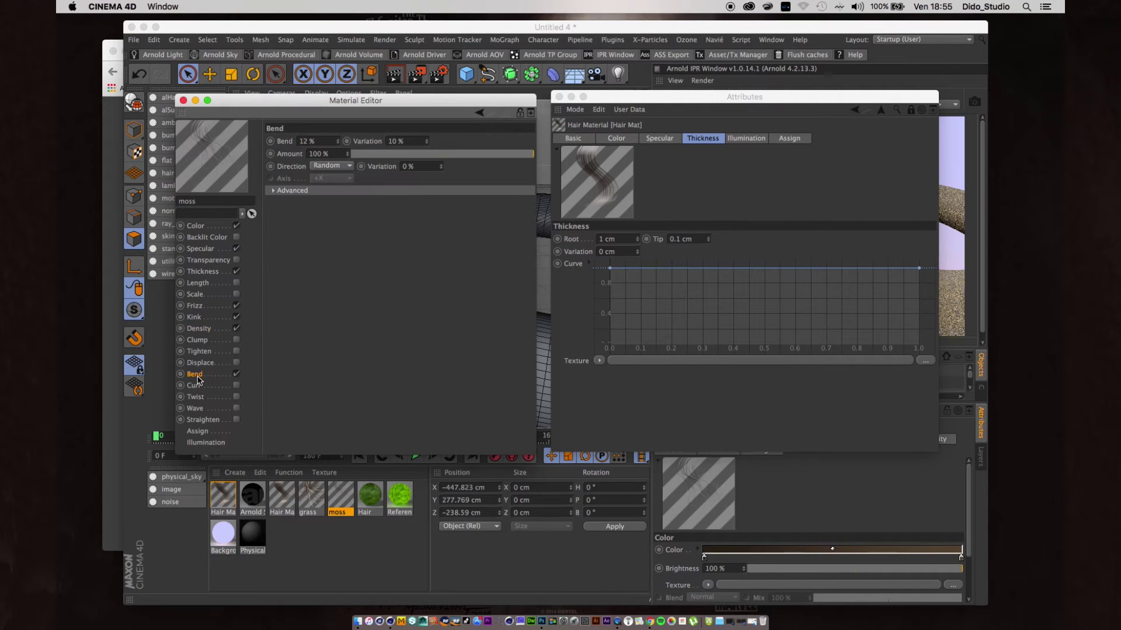
left_click(182, 100)
left_click(559, 96)
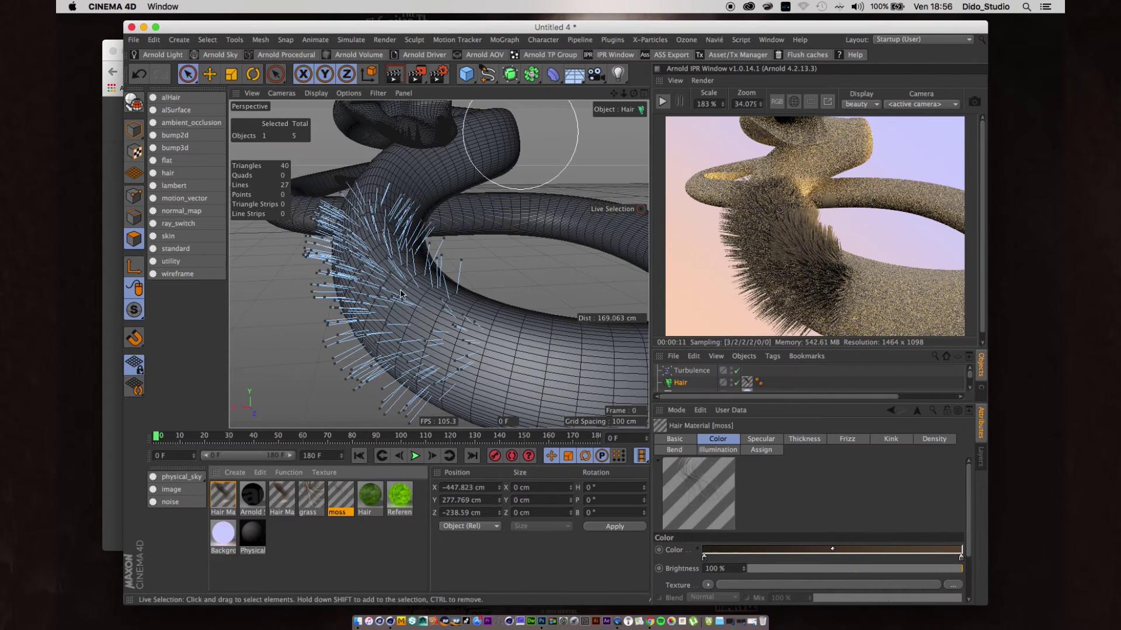
Step: Replace the material on the Hair object's tag with the moss material
left_click_drag(339, 500, 748, 385)
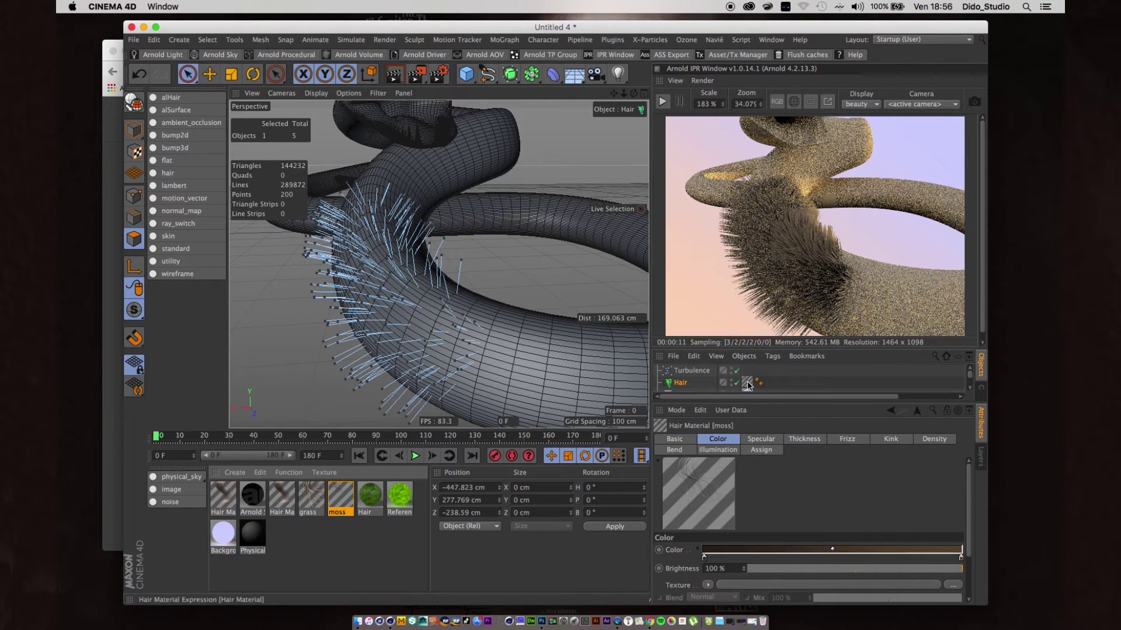
Step: Render the moss hair in the Arnold IPR, set the Hair object's hair count to 30000, and stop the render
left_click(662, 102)
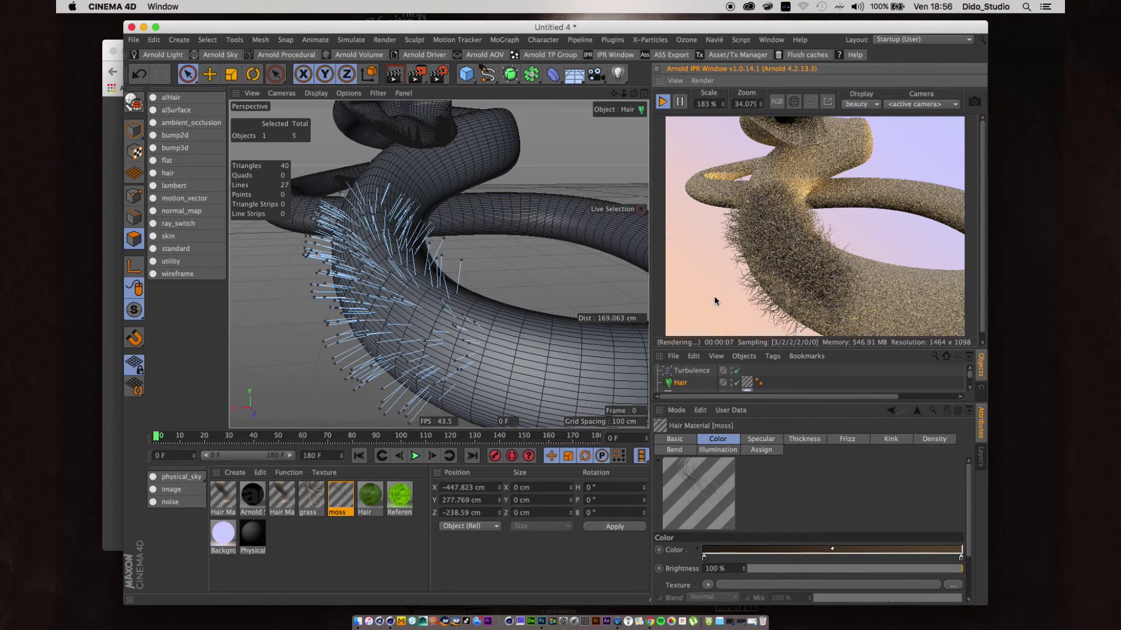
left_click(679, 383)
left_click(779, 439)
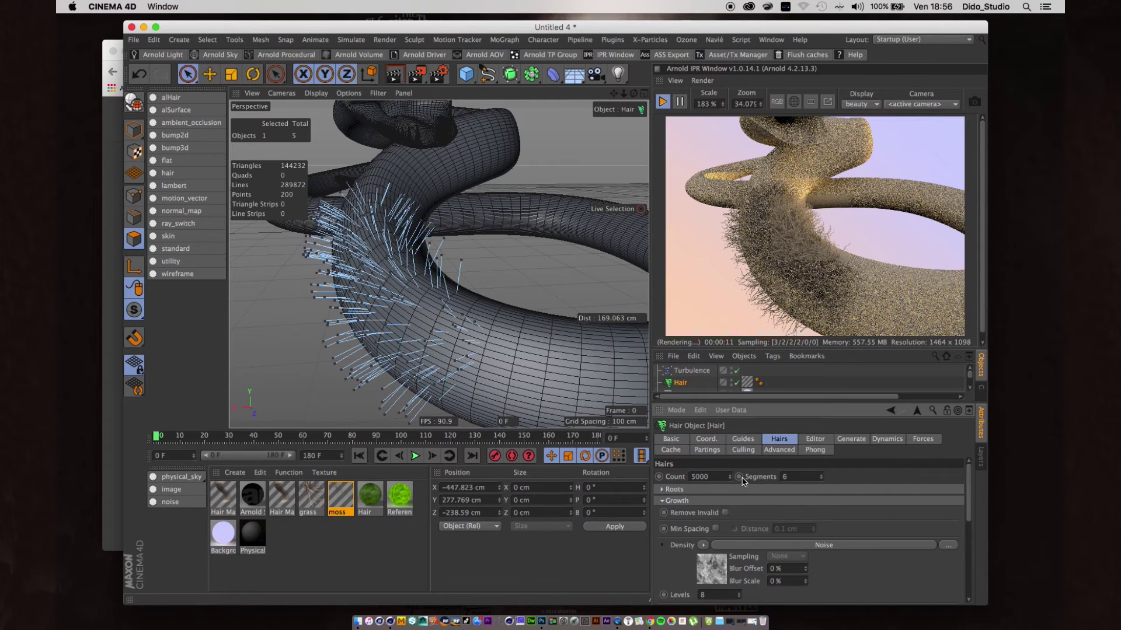
double_click(699, 477)
type("300")
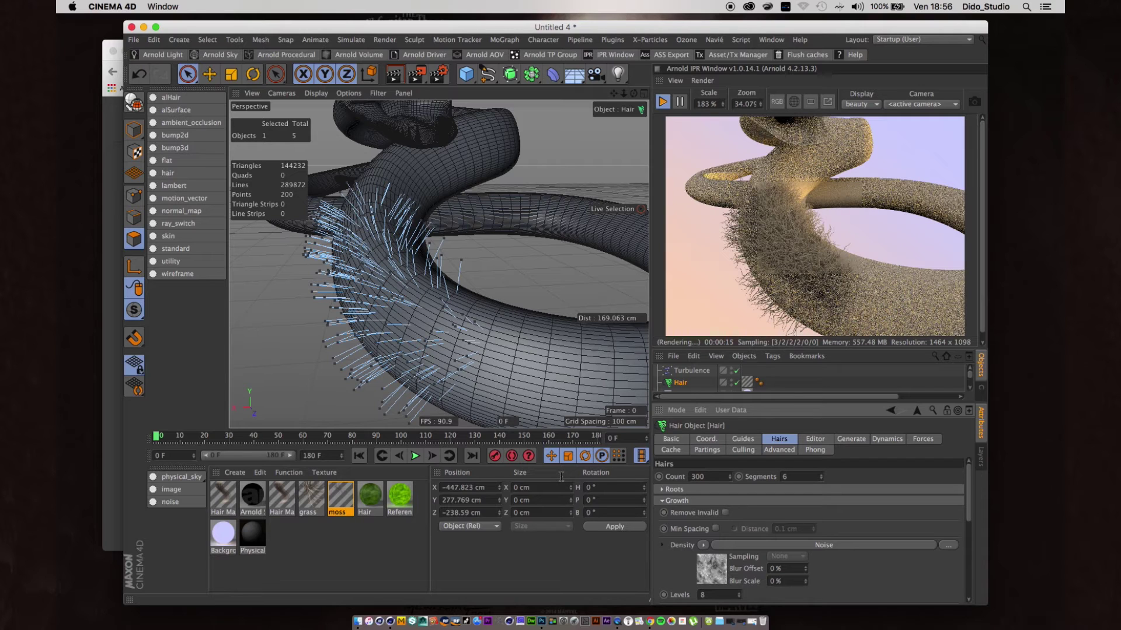
type("00")
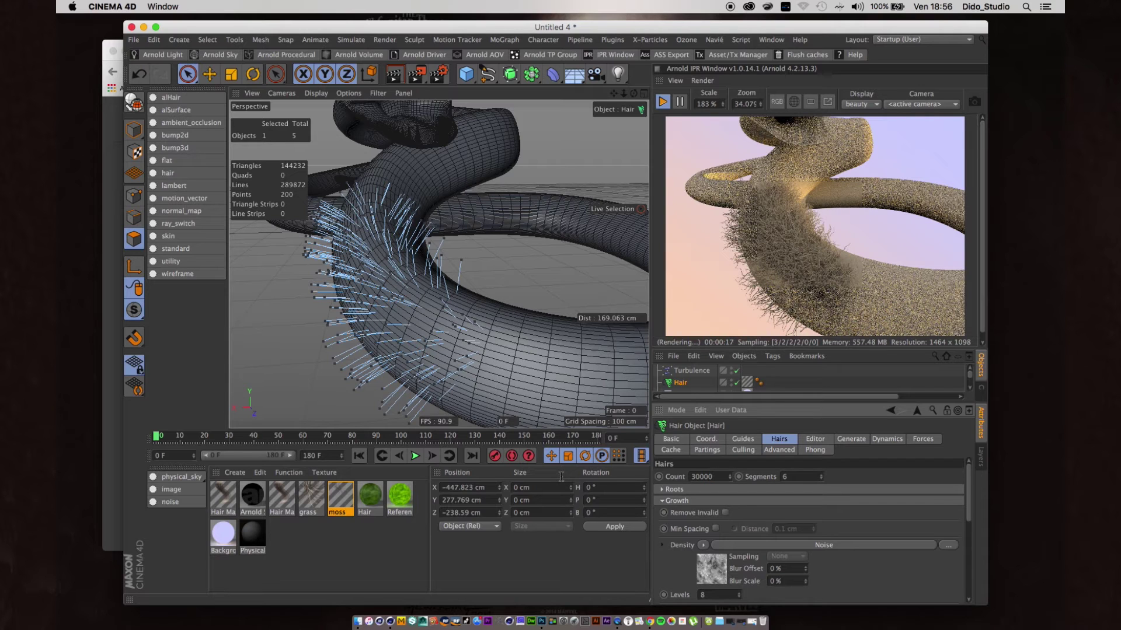
key("Return")
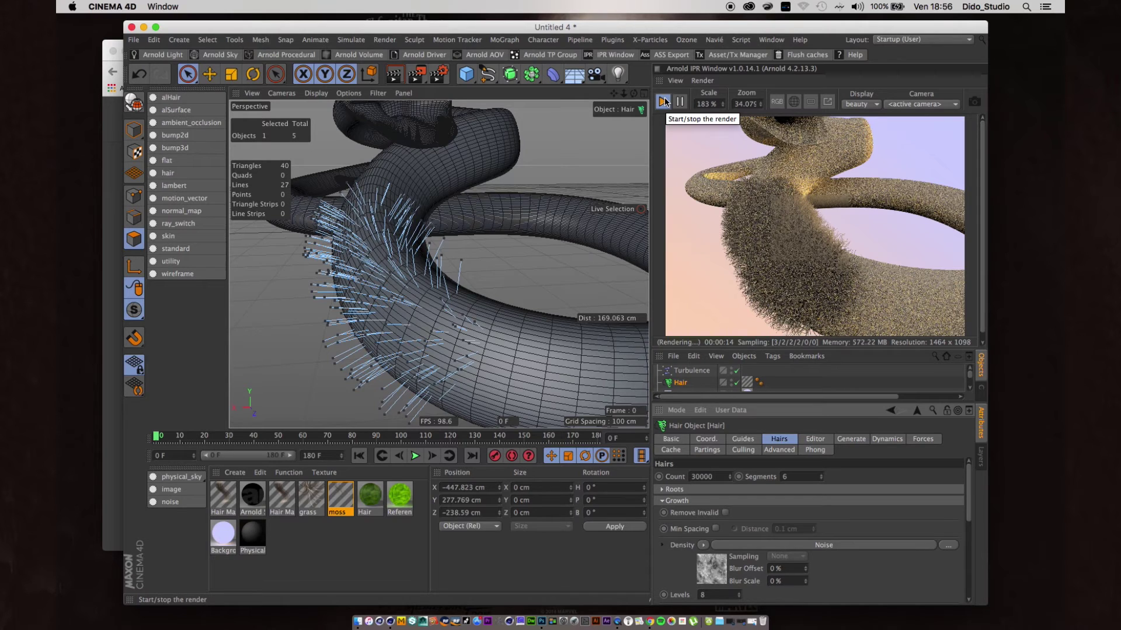
left_click(664, 103)
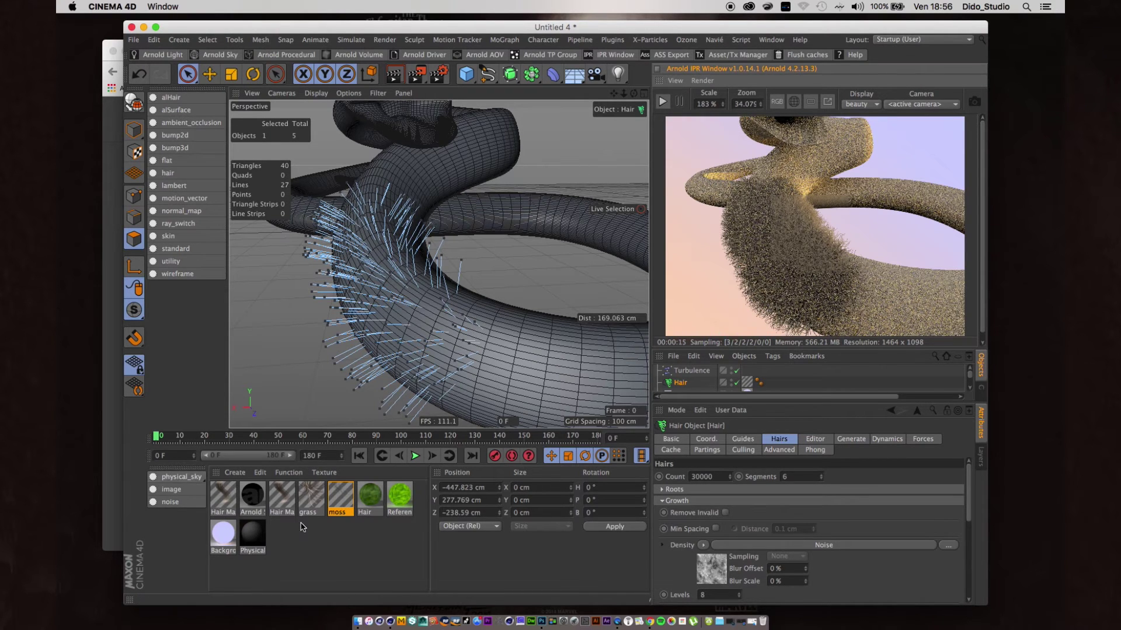
Step: Delete the first hair material and the black Arnold shader network material from the scene
left_click(233, 502)
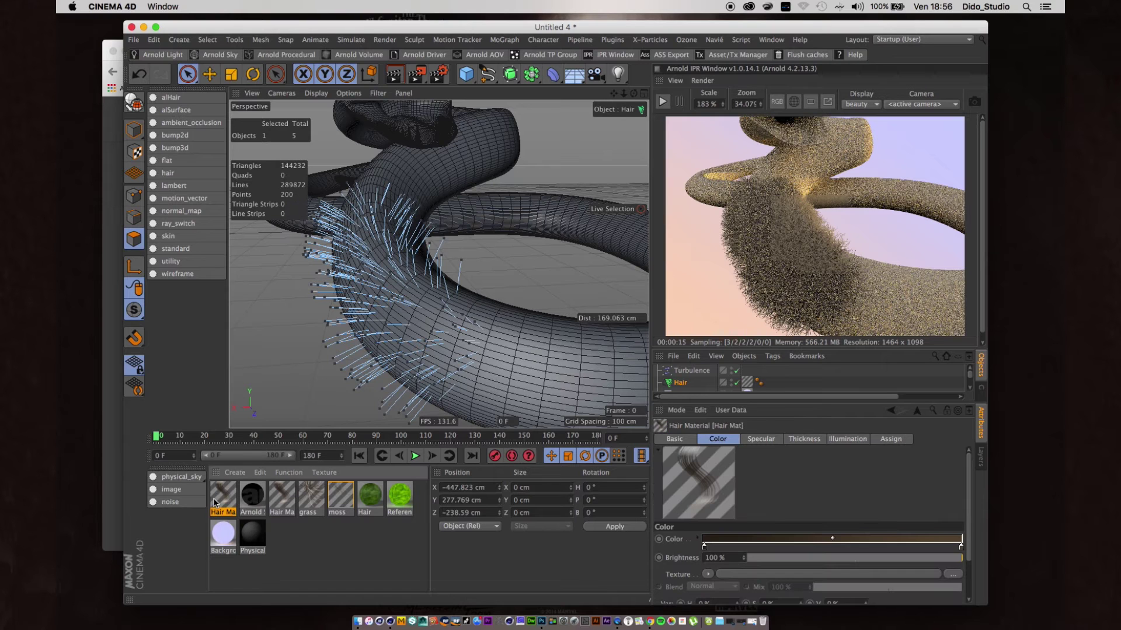
left_click(252, 499, "shift")
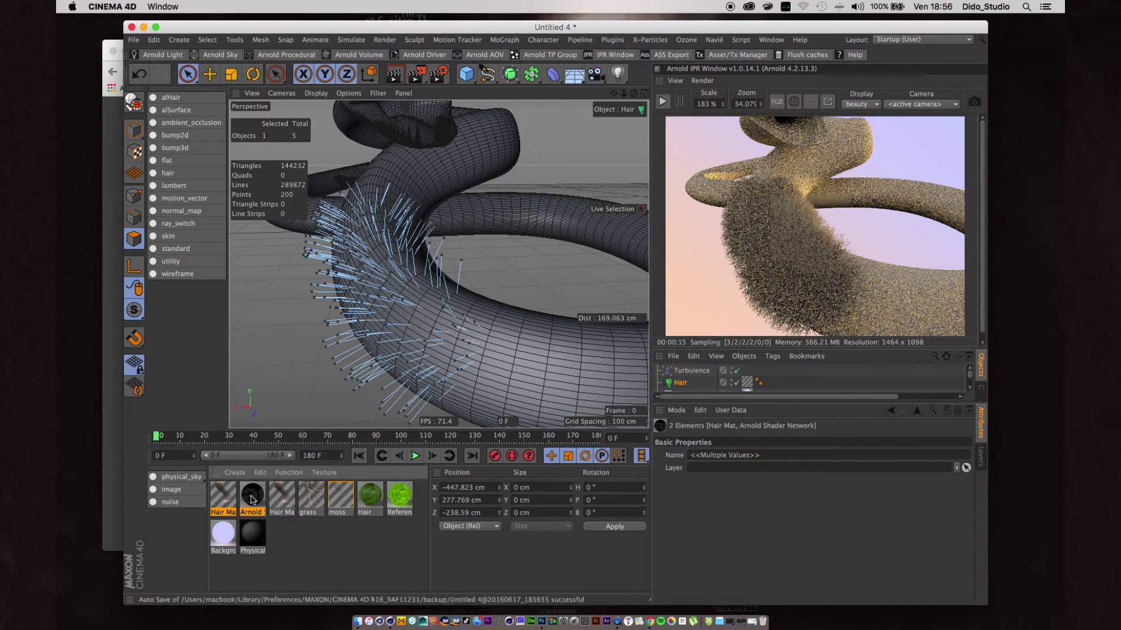
key("Delete")
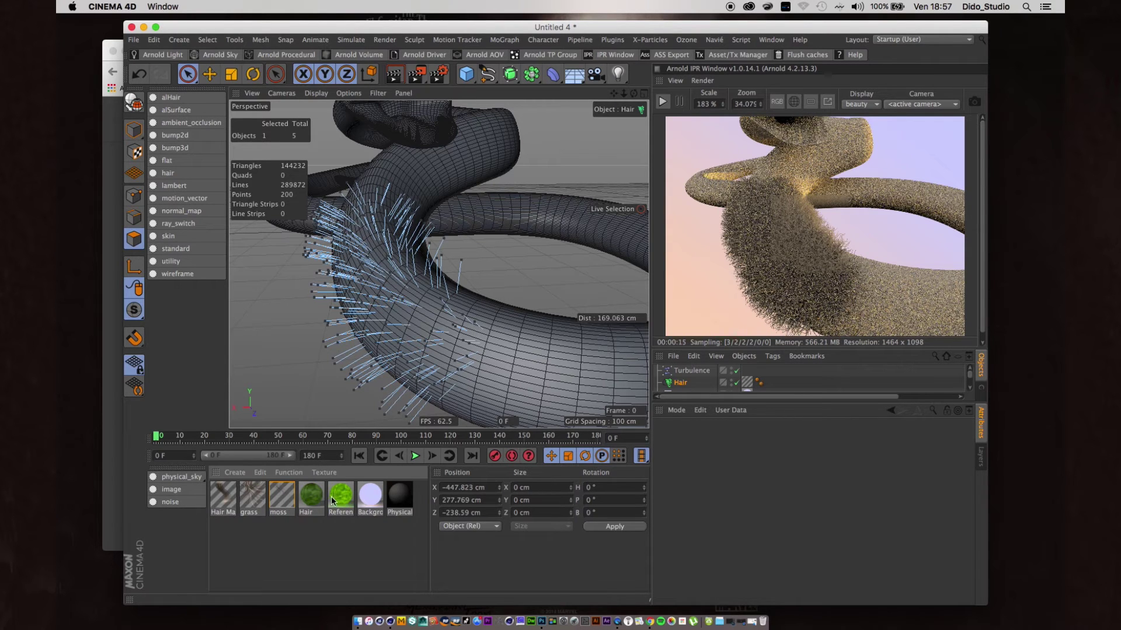
Step: Create an Arnold Shader Network material and name it RFX
left_click(230, 471)
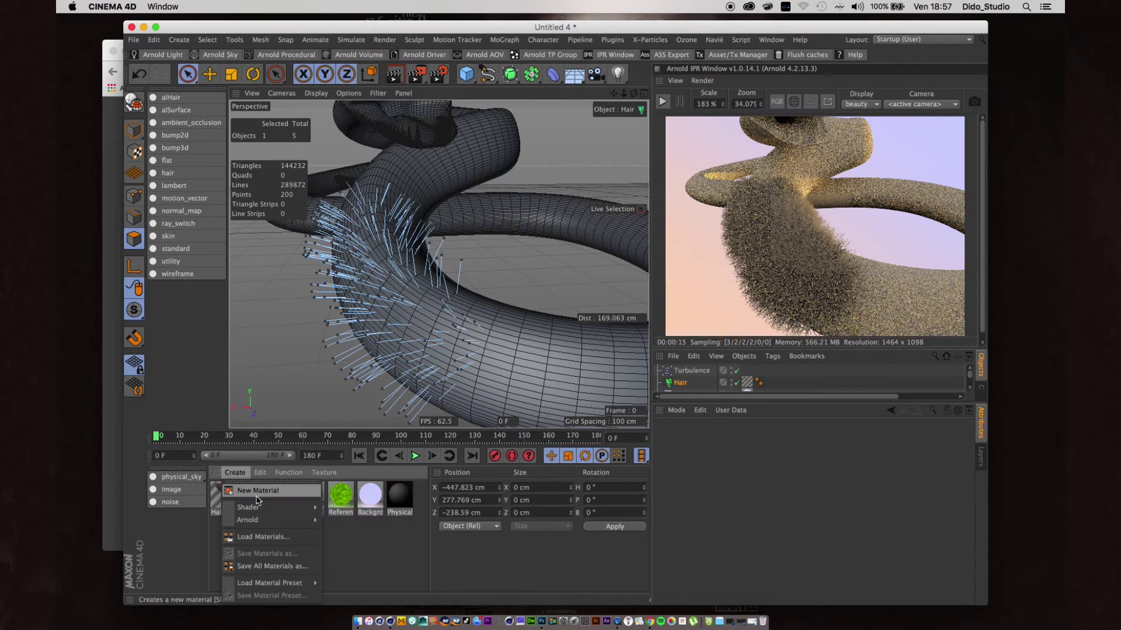
mouse_move(265, 508)
left_click(392, 381)
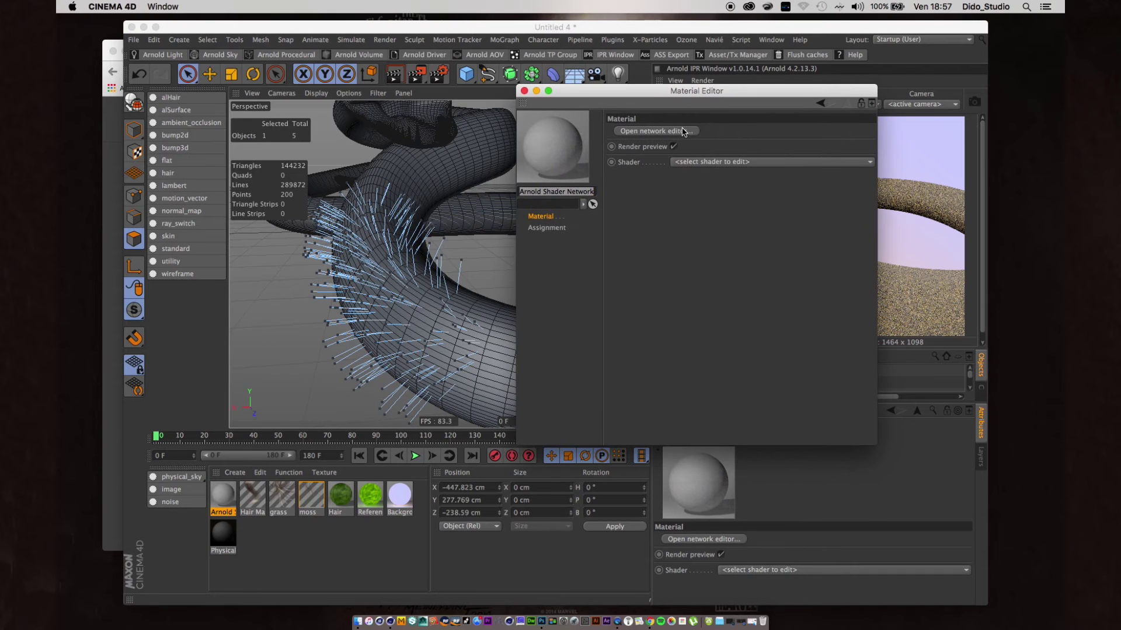
key("BackSpace")
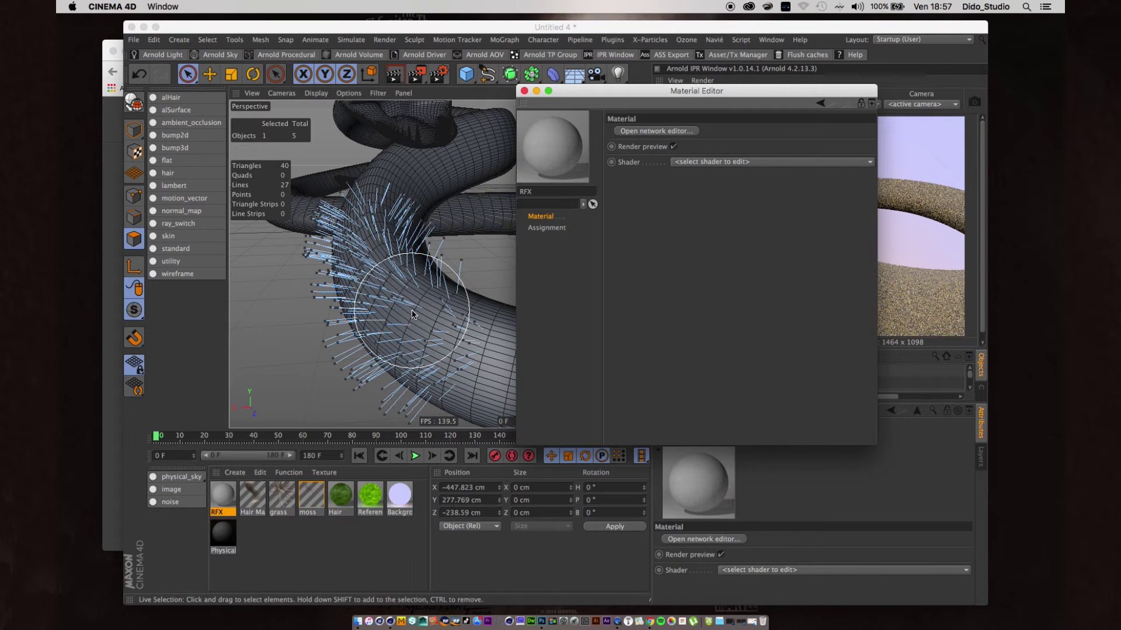
Step: Switch to the snake_moss_updatev2.c4d project, browse its material layers and show all of its materials
key("v")
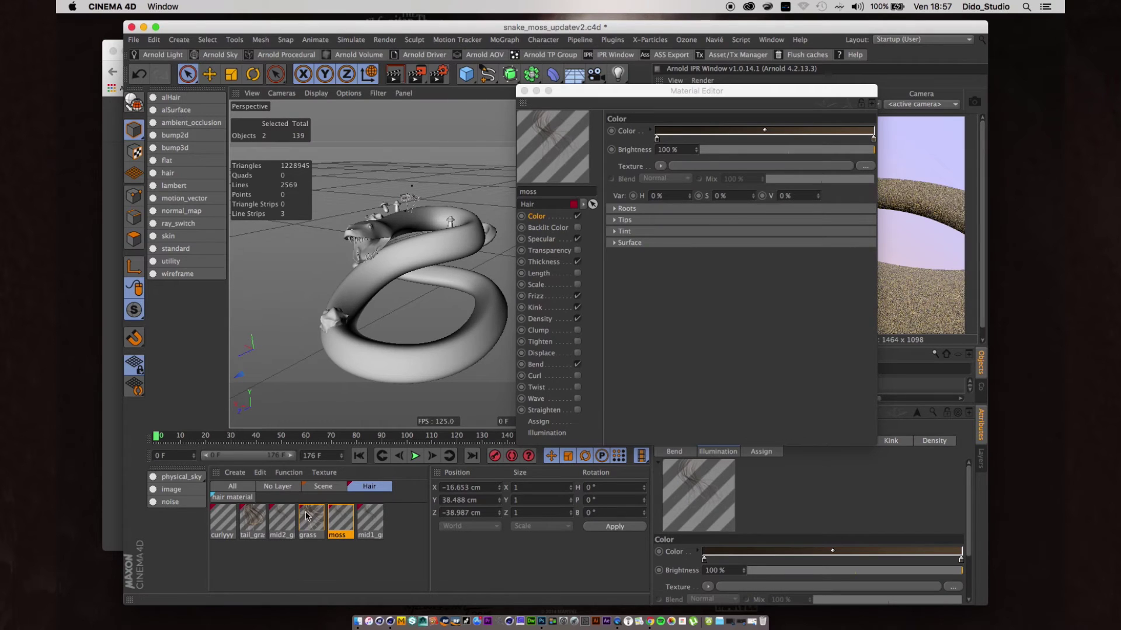
left_click(316, 487)
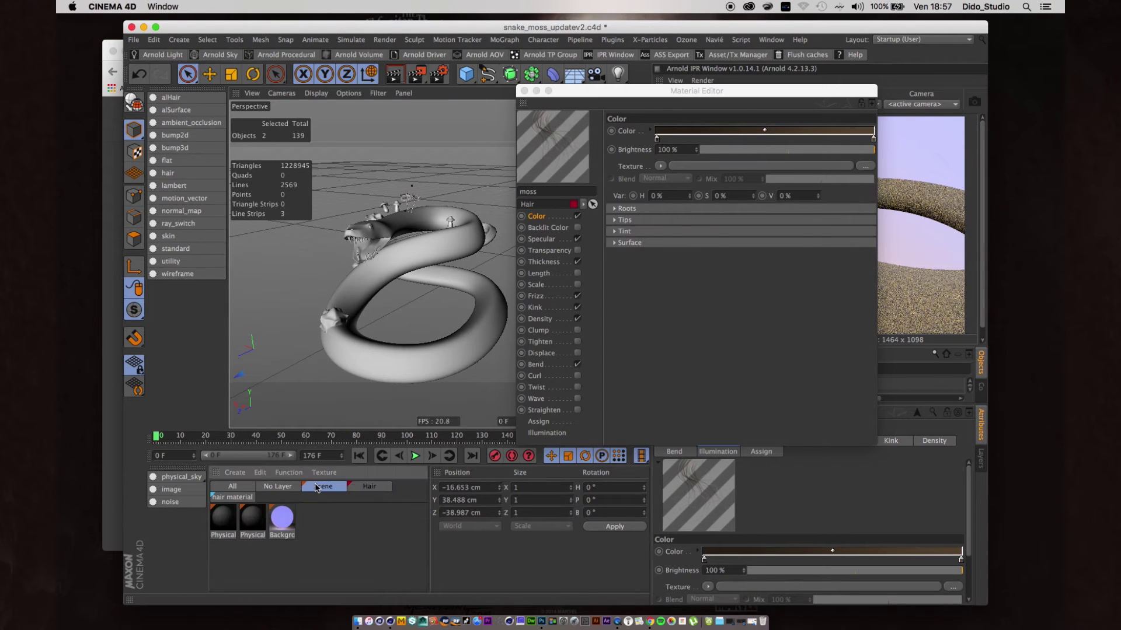
left_click(378, 490)
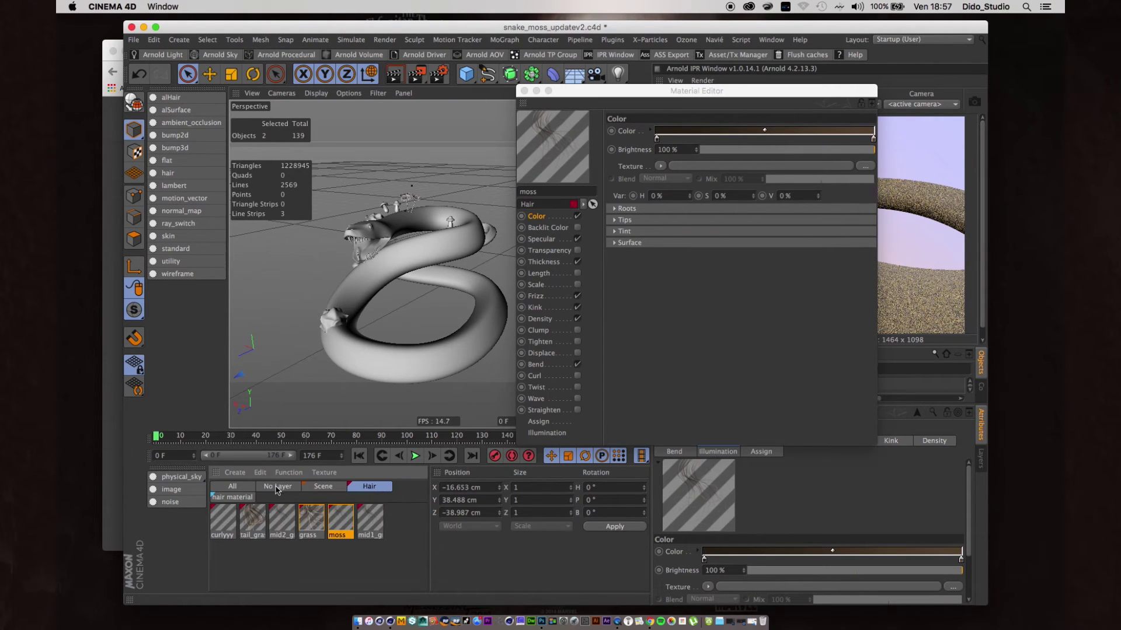
left_click(237, 489)
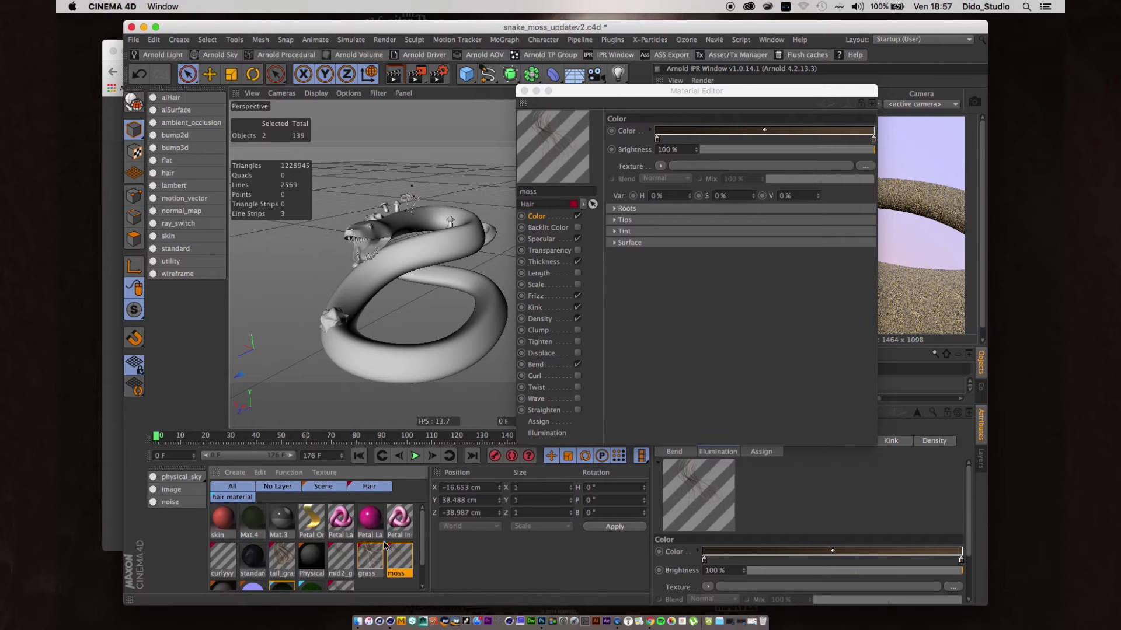
scroll(422, 529, "down", 2)
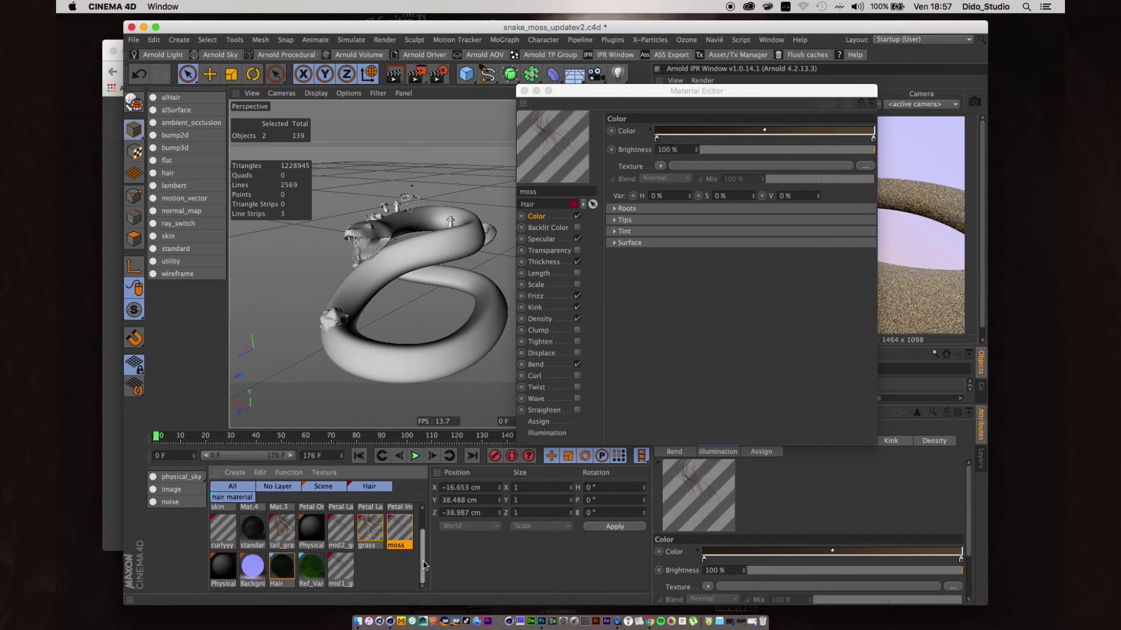
Step: Examine the Ref_Variation material's shader network, close its editors and return to the Untitled 4 project
double_click(312, 565)
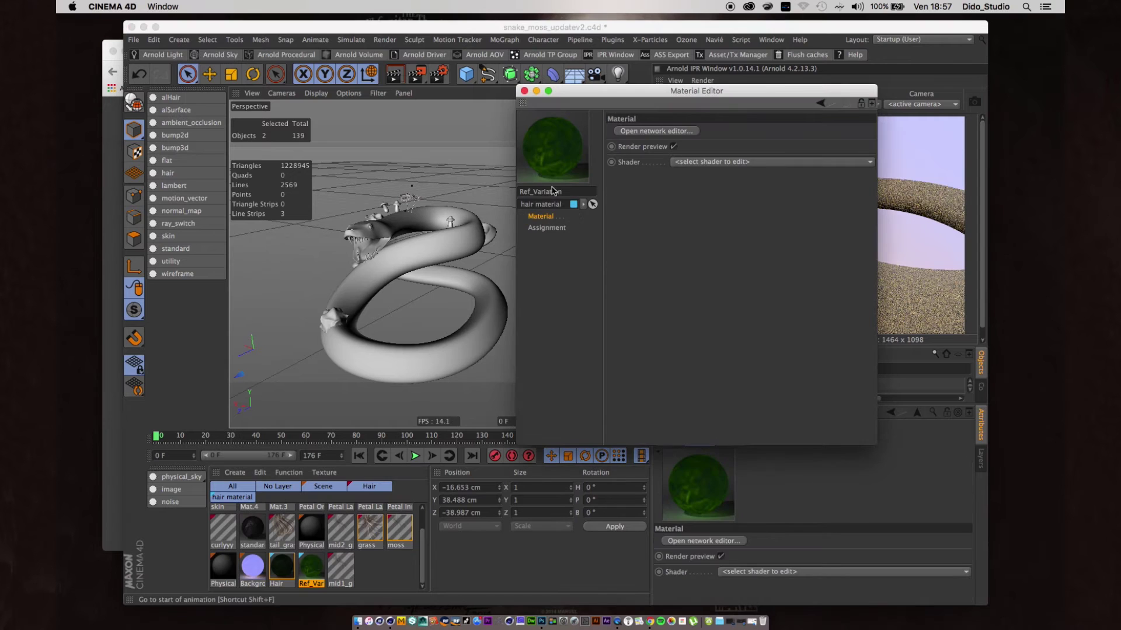
left_click(614, 132)
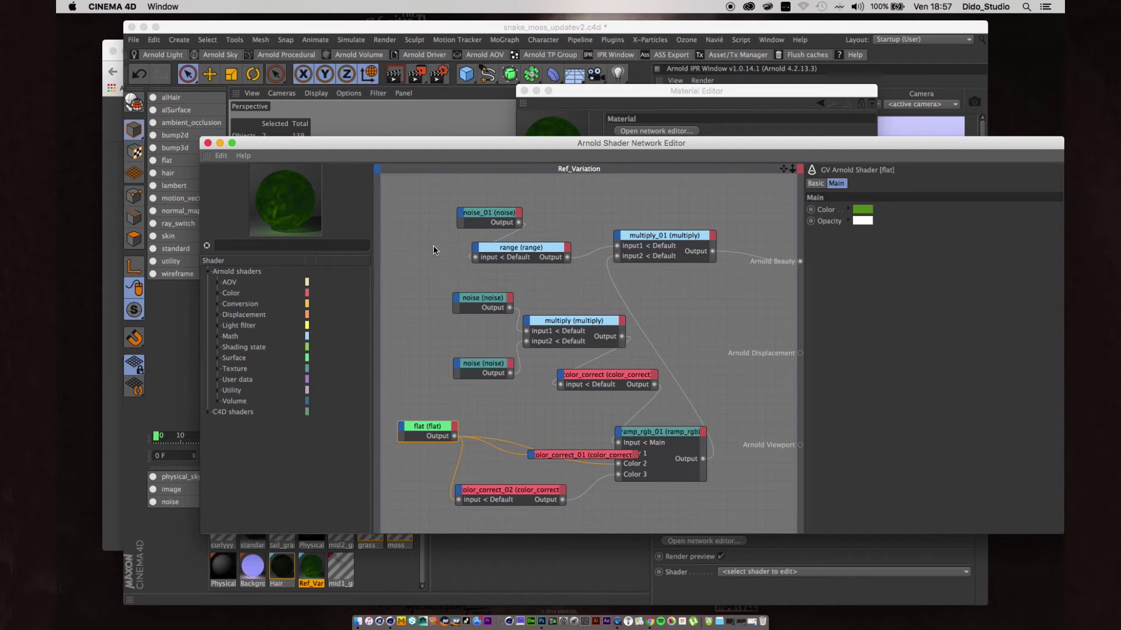
left_click(207, 143)
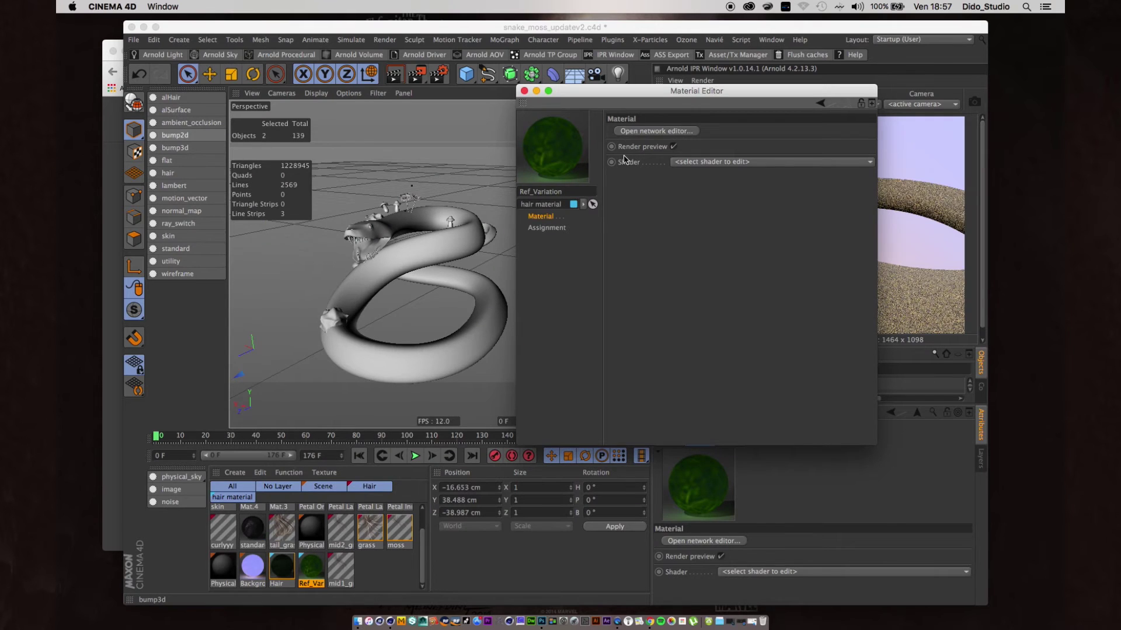
left_click(524, 91)
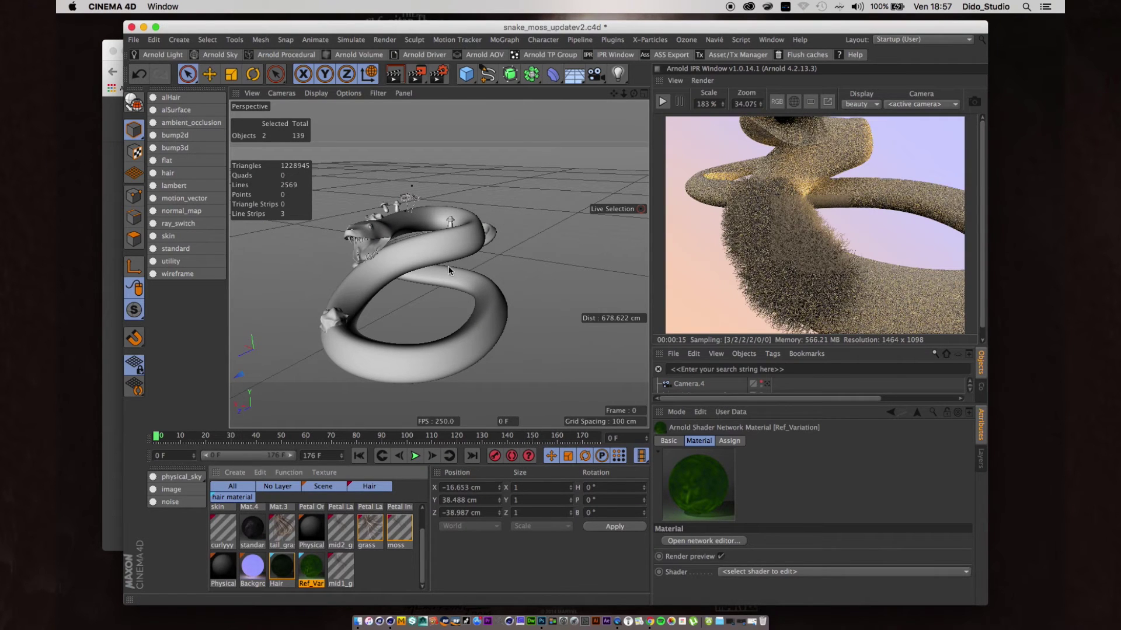
key("v")
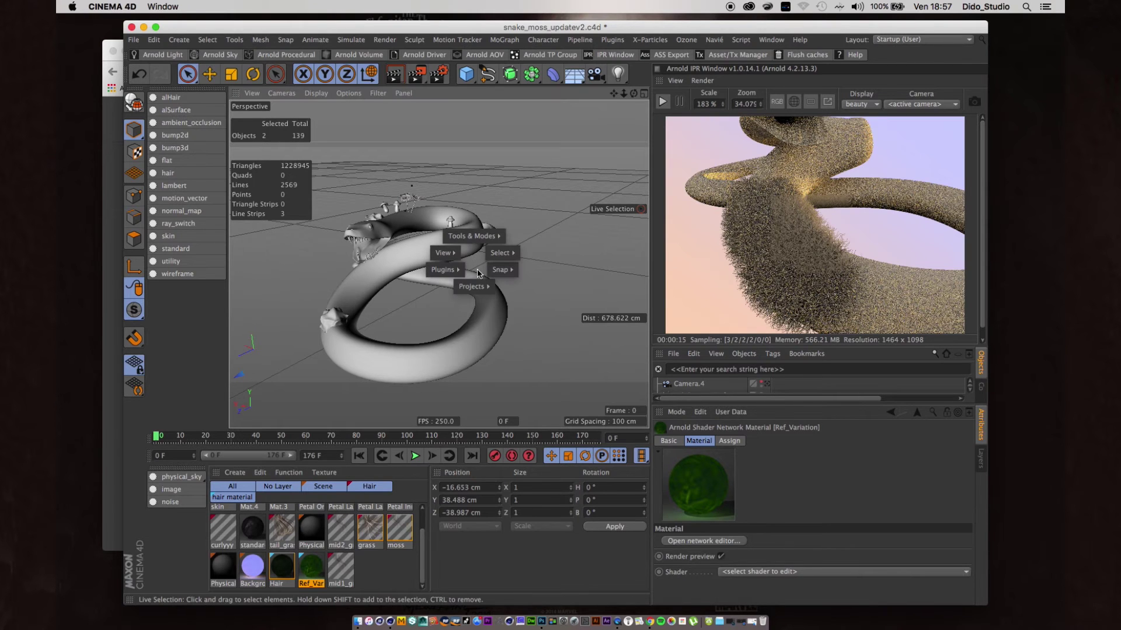
left_click(464, 302)
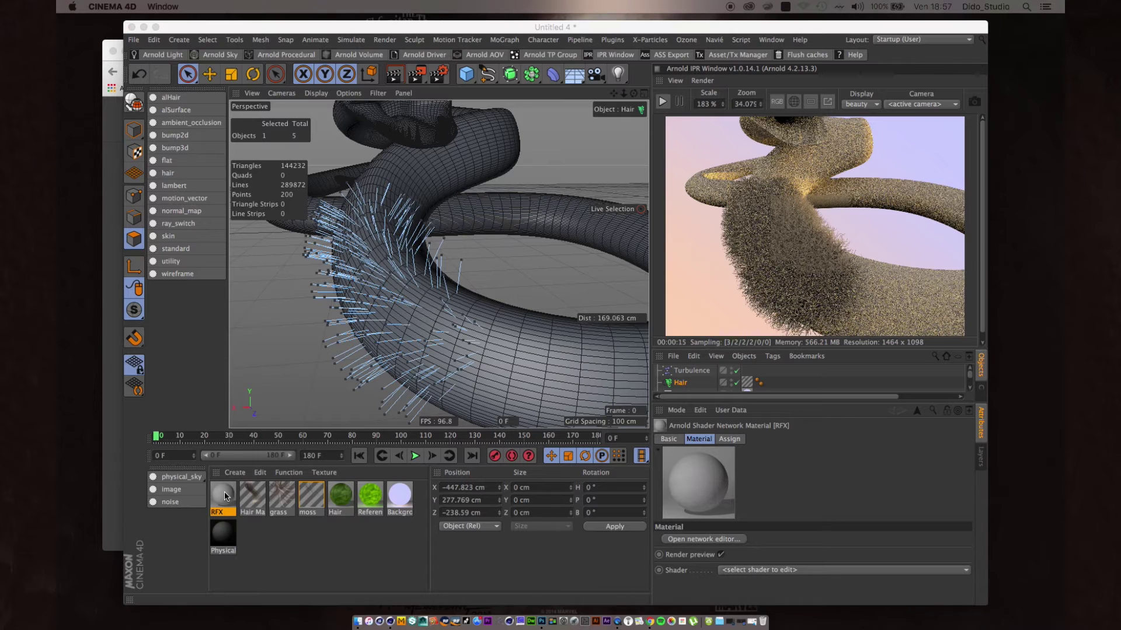
Step: Open the RFX material's shader network and add a ramp_rgb texture node
left_click_drag(435, 114, 763, 114)
left_click(744, 148)
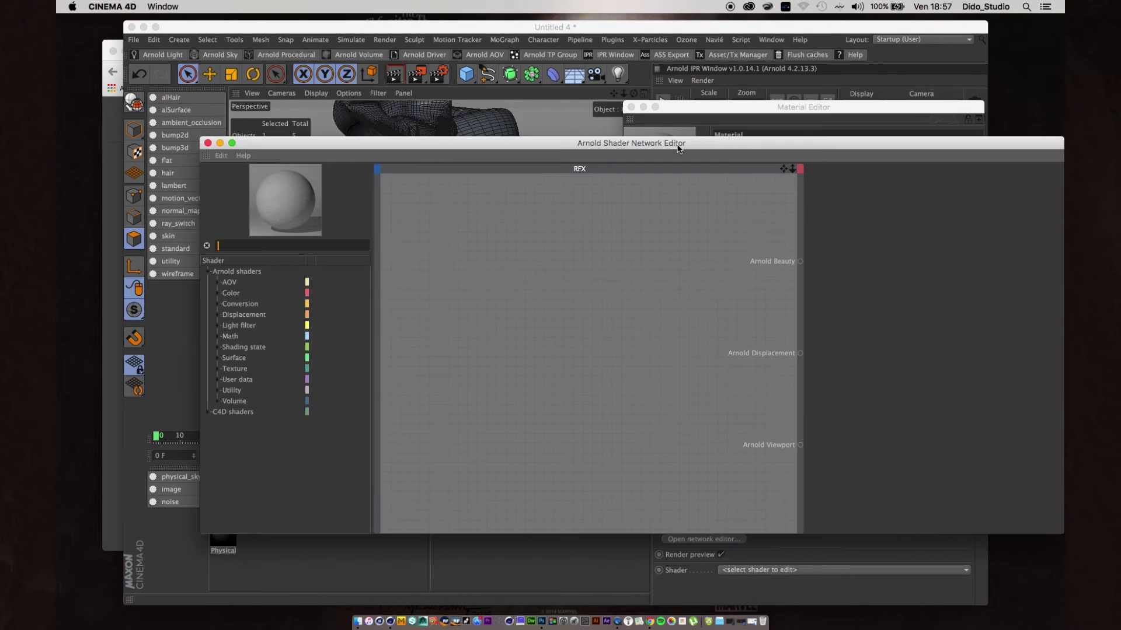
left_click_drag(402, 143, 414, 140)
left_click_drag(696, 142, 654, 134)
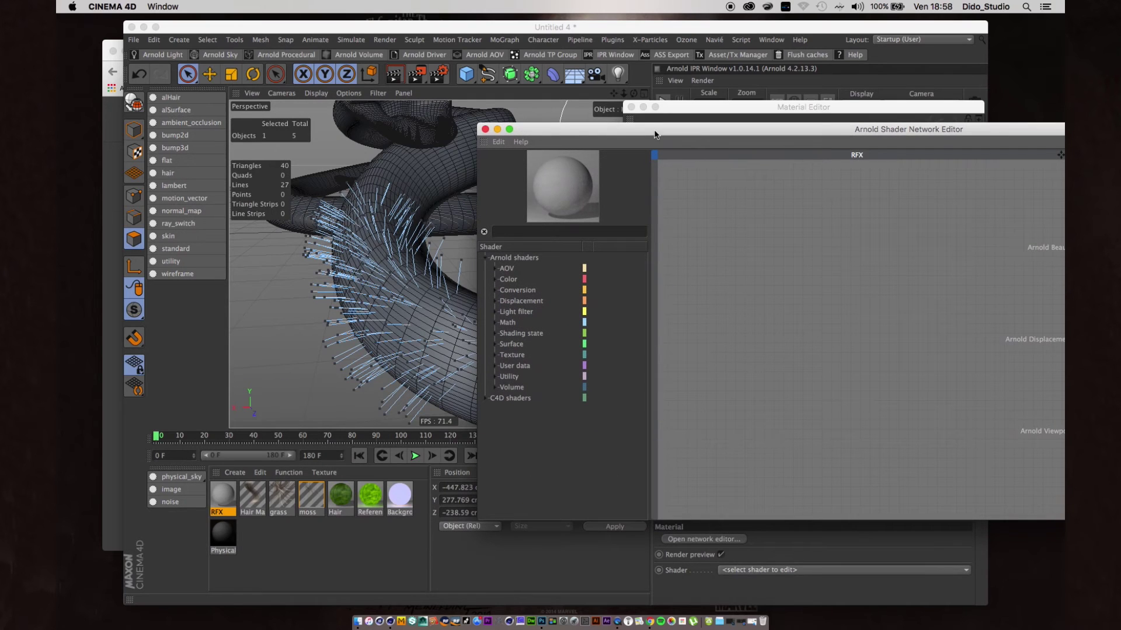
left_click(507, 232)
type("ramp")
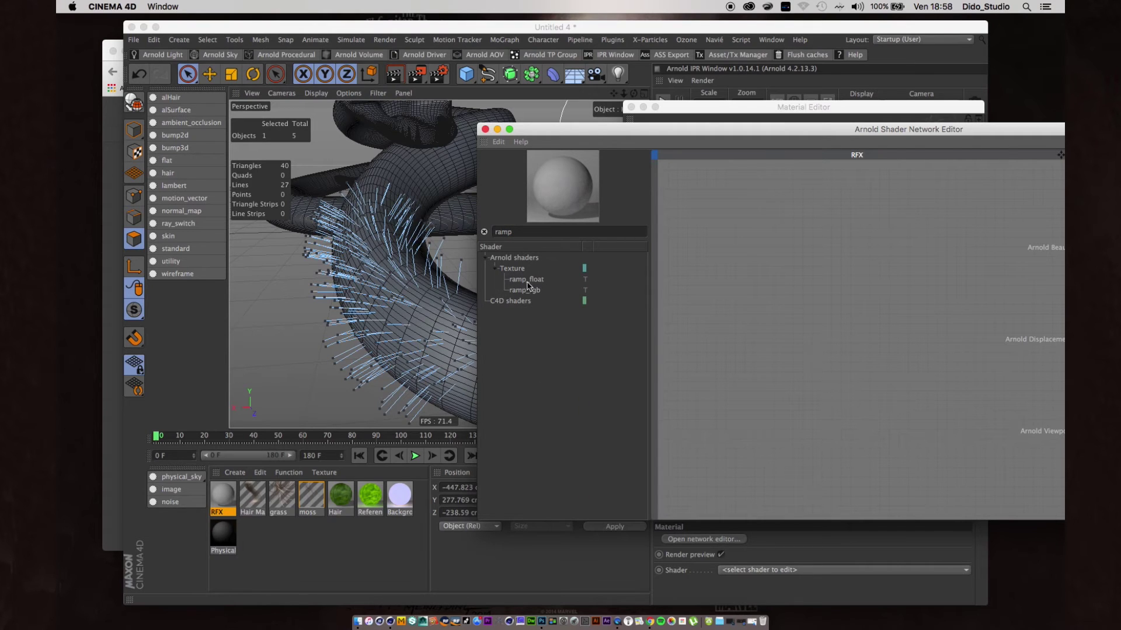
left_click_drag(527, 291, 787, 220)
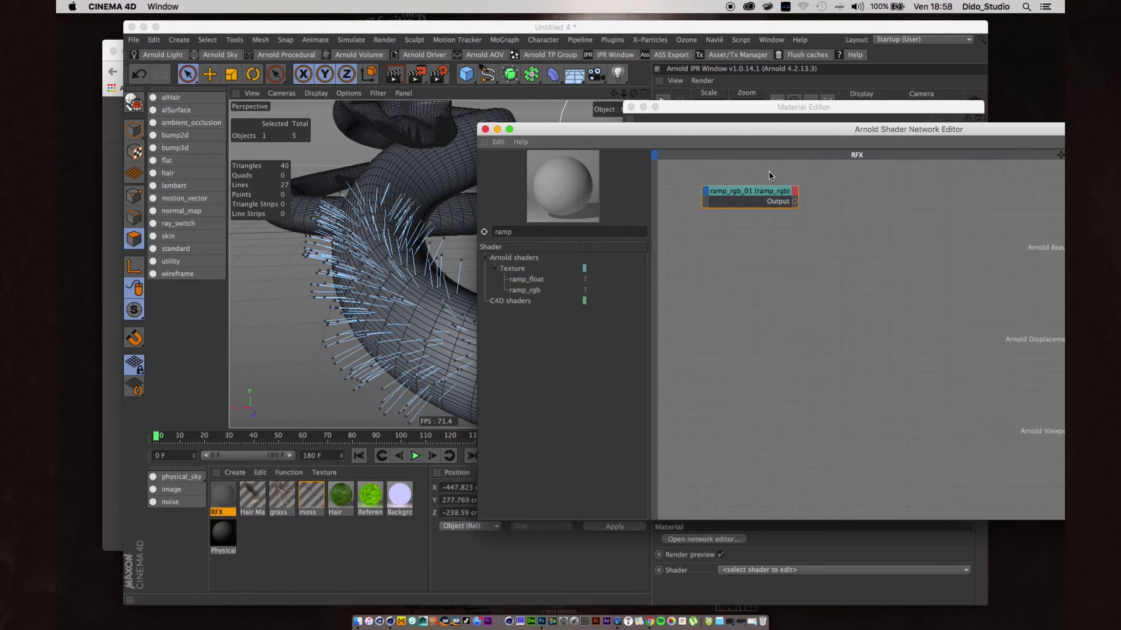
Step: Give the ramp_rgb node a black-to-white gradient, with a black start knot and a white knot at 100%
left_click_drag(747, 130, 428, 94)
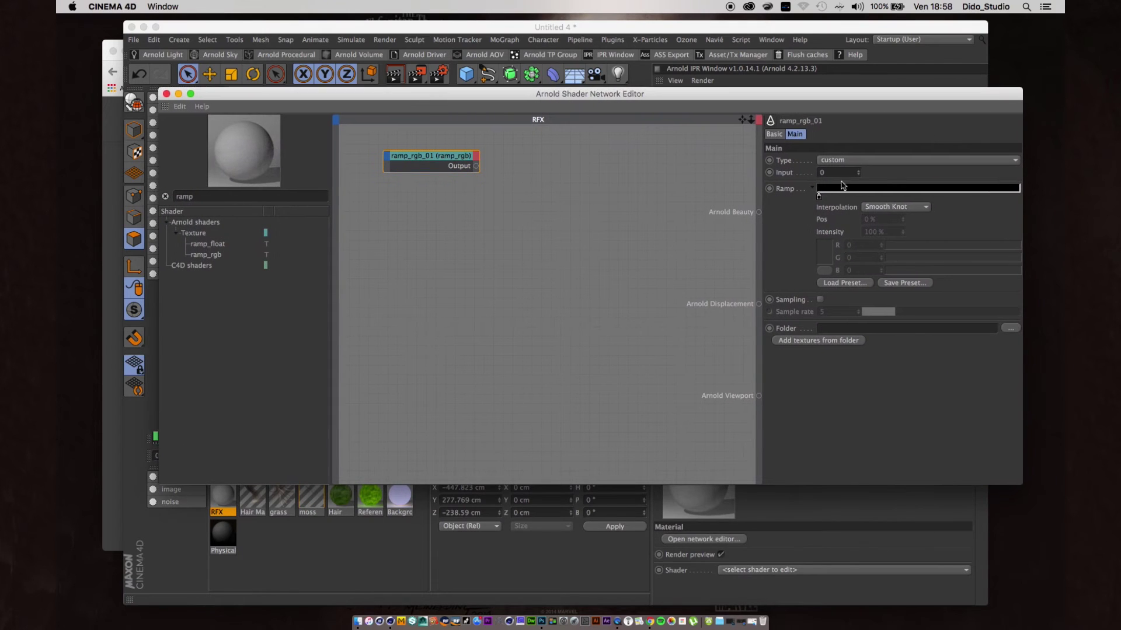
left_click(818, 196)
left_click_drag(1011, 196, 1022, 196)
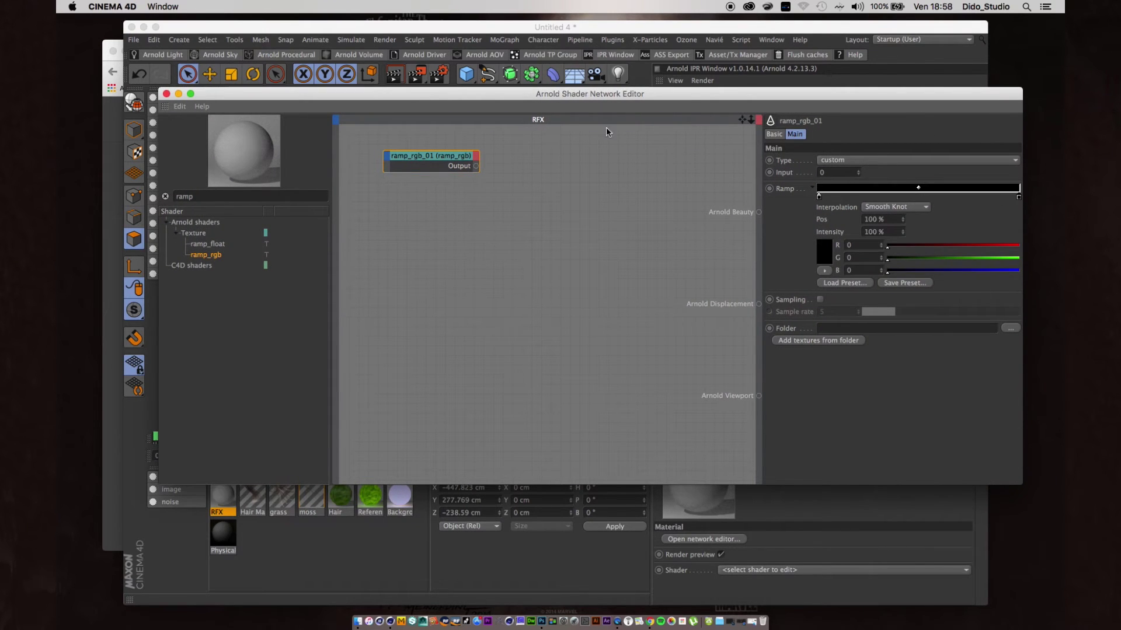
left_click_drag(453, 90, 496, 94)
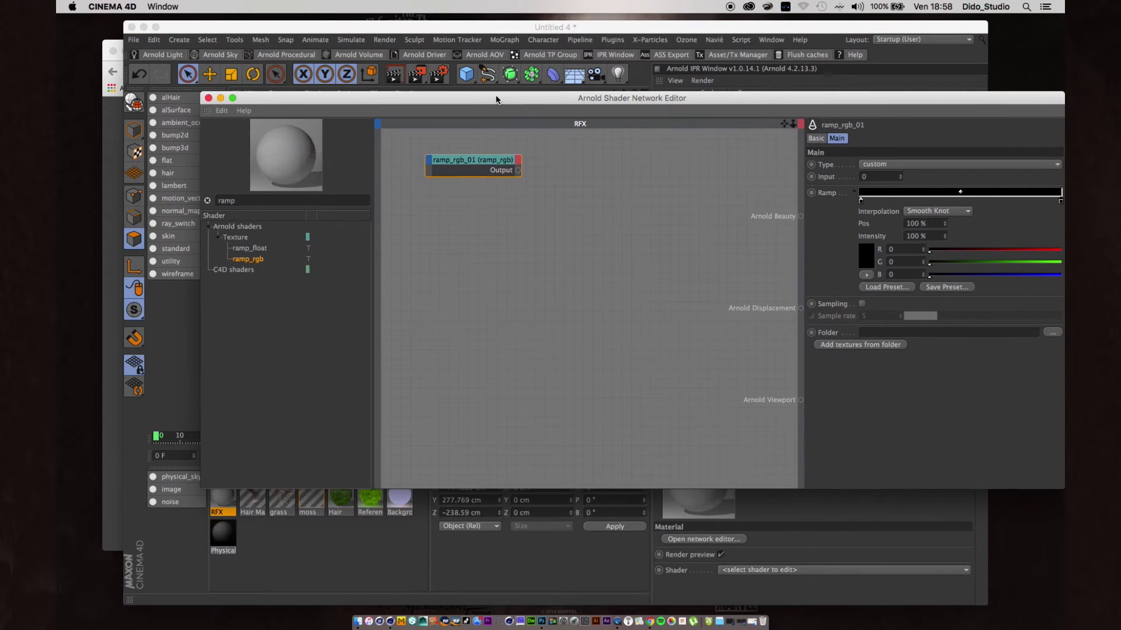
double_click(1061, 203)
left_click_drag(938, 188, 906, 169)
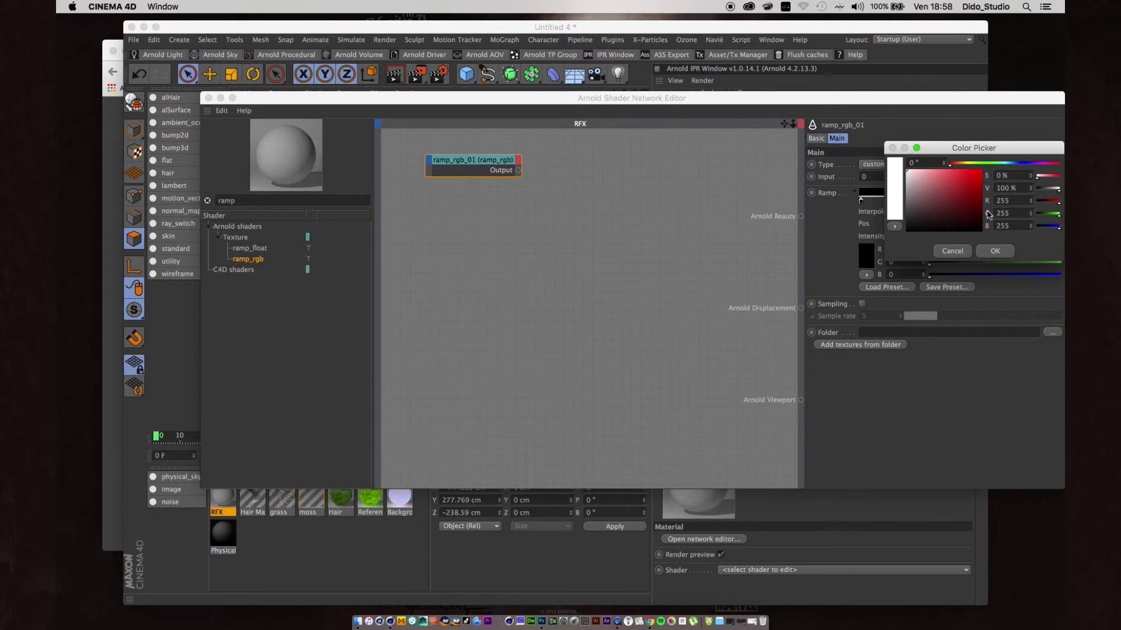
left_click(995, 251)
Step: Add two flat surface shader nodes to the RFX network and move the ramp_rgb node closer to the Arnold outputs
left_click_drag(243, 200, 165, 199)
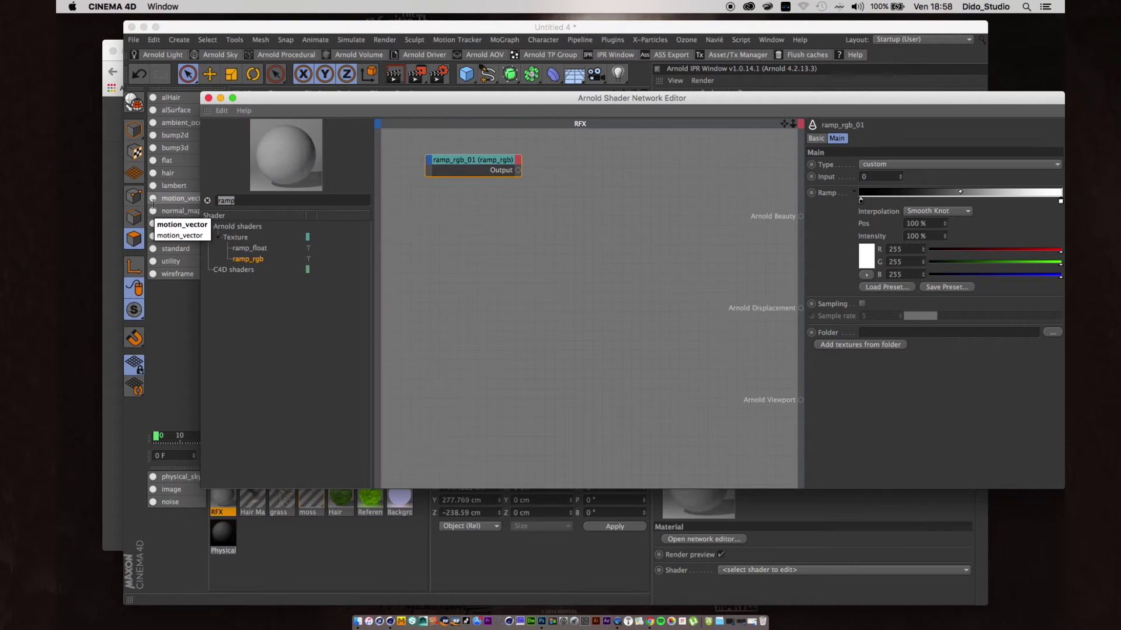
type("flat")
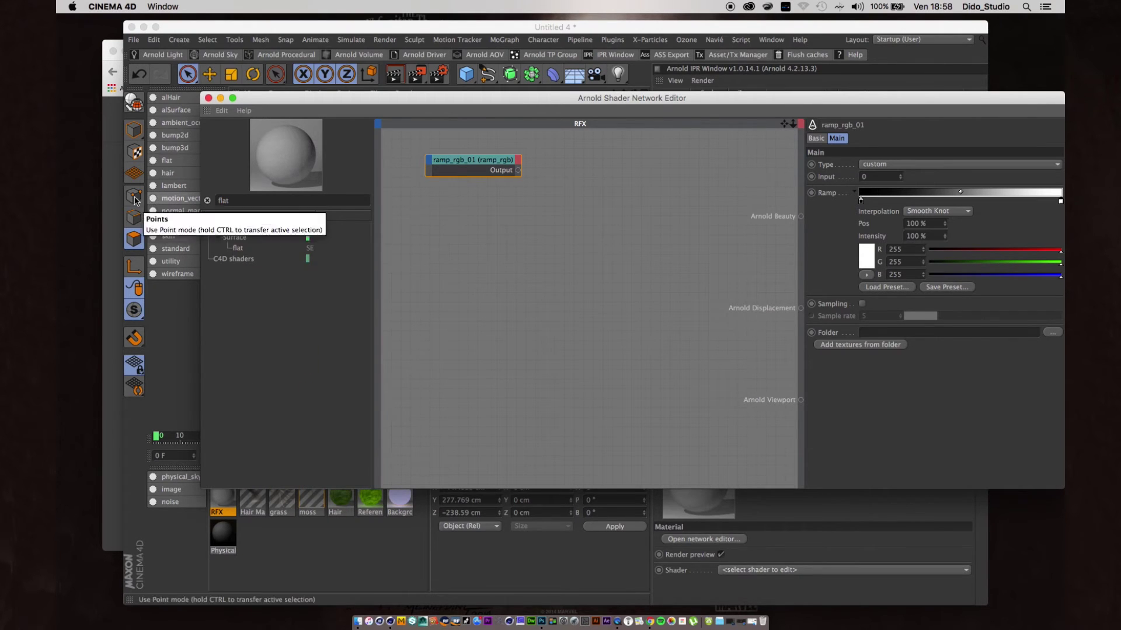
left_click_drag(237, 251, 437, 281)
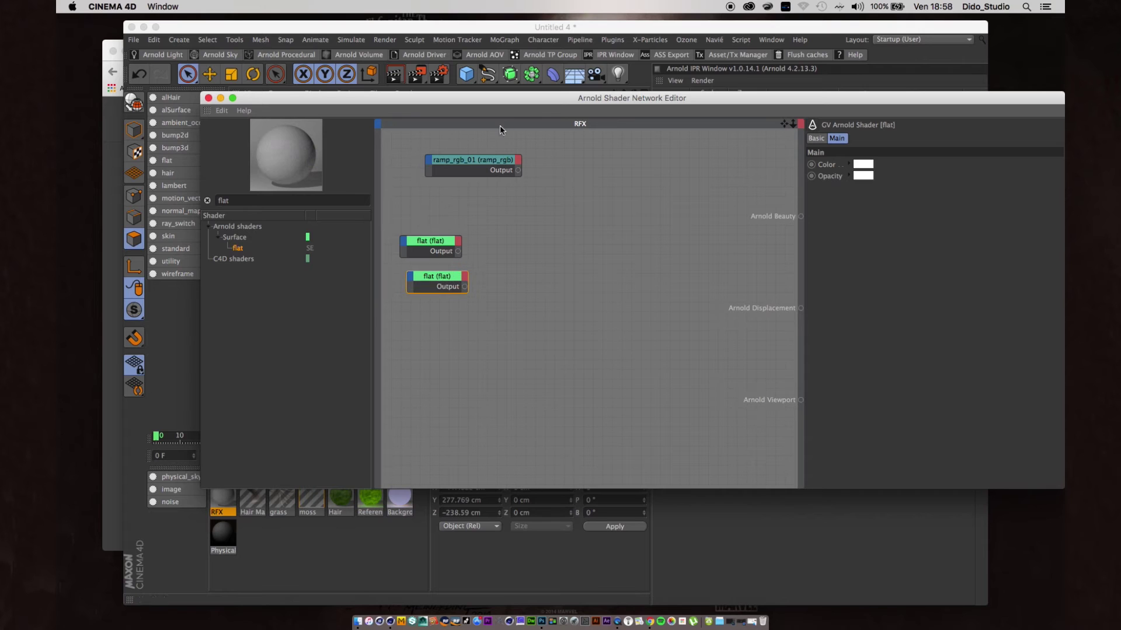
left_click_drag(496, 162, 611, 212)
Step: Add a noise texture node to the RFX network and connect the ramp_rgb output to Arnold Beauty
double_click(246, 201)
type("noise")
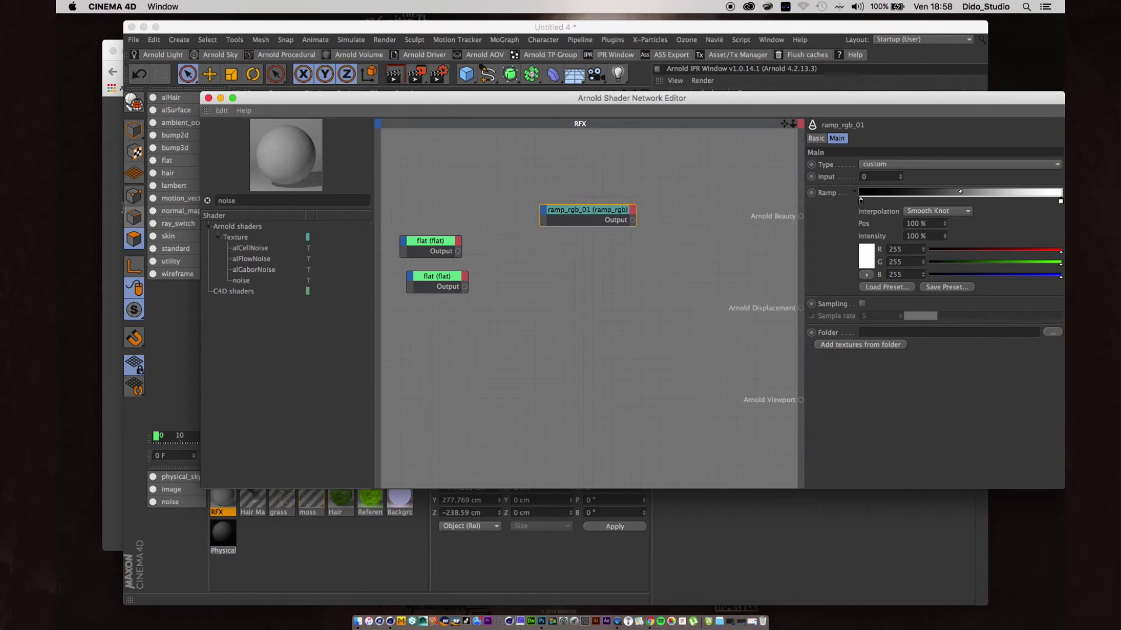
left_click_drag(241, 280, 447, 194)
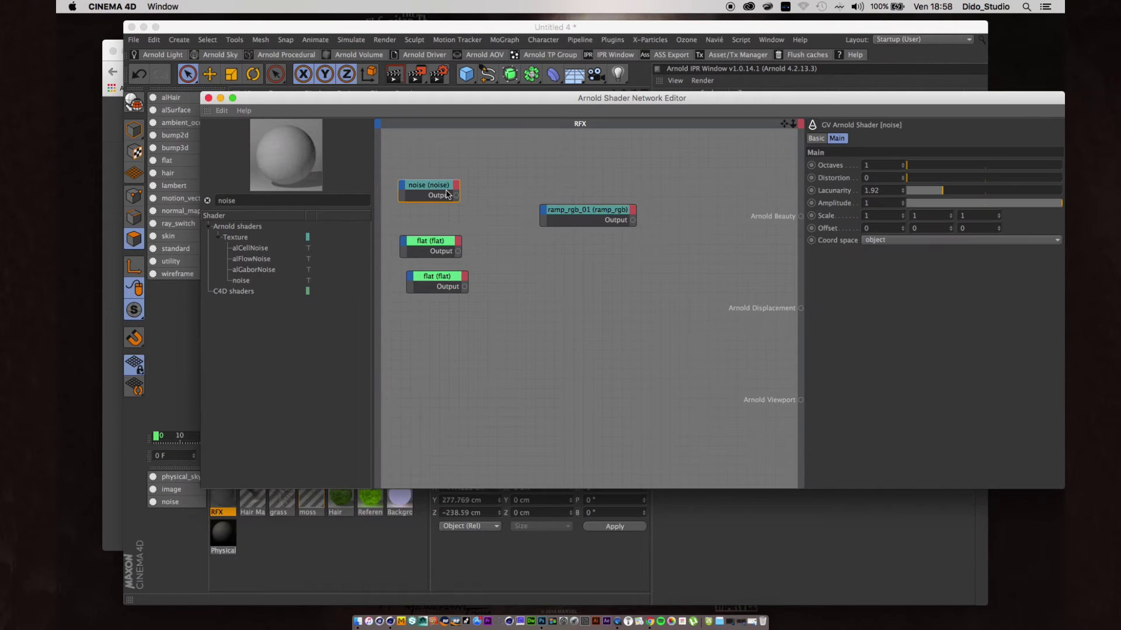
left_click_drag(633, 221, 801, 217)
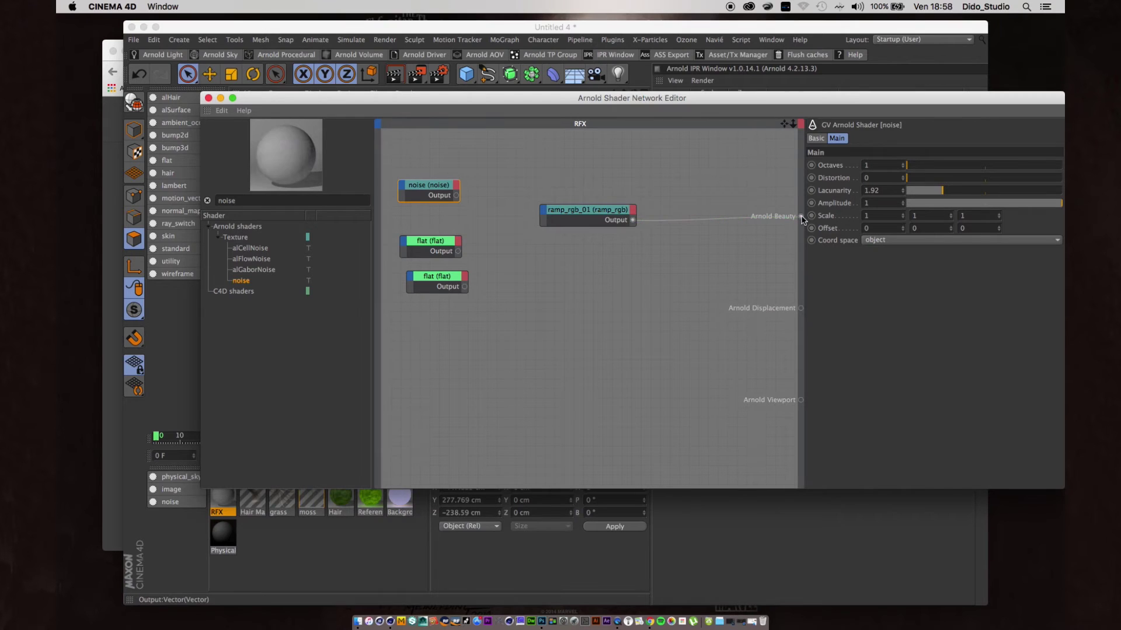
Step: Connect the noise output to the ramp_rgb node's Input and set the noise Distortion to about 4.16
left_click_drag(458, 196, 547, 210)
left_click(561, 214)
left_click_drag(924, 178, 1021, 178)
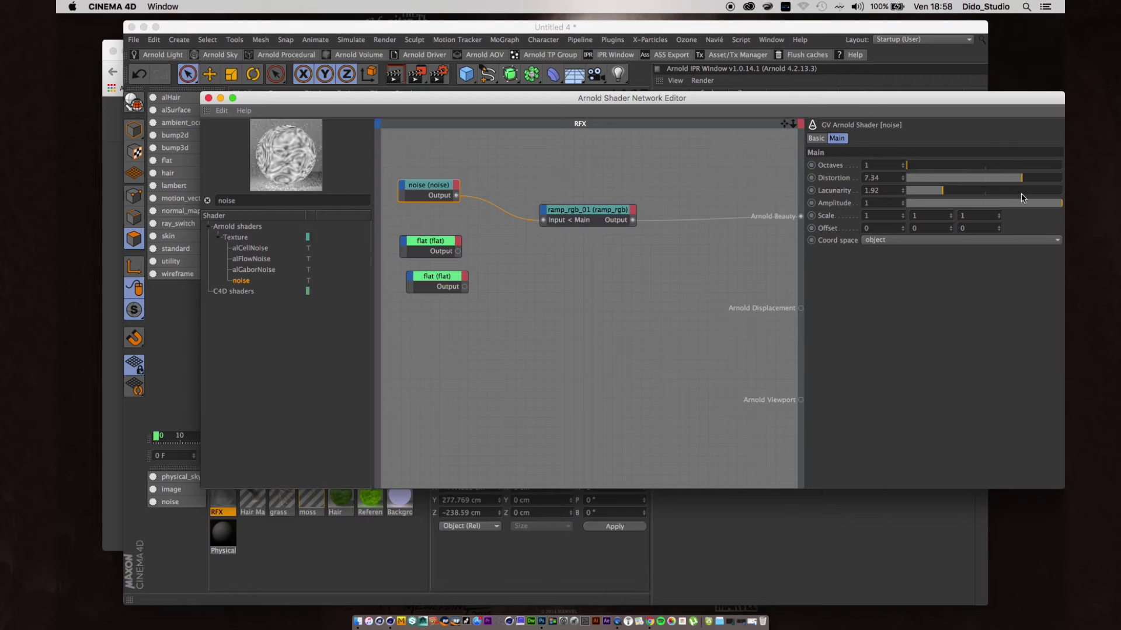
left_click(971, 178)
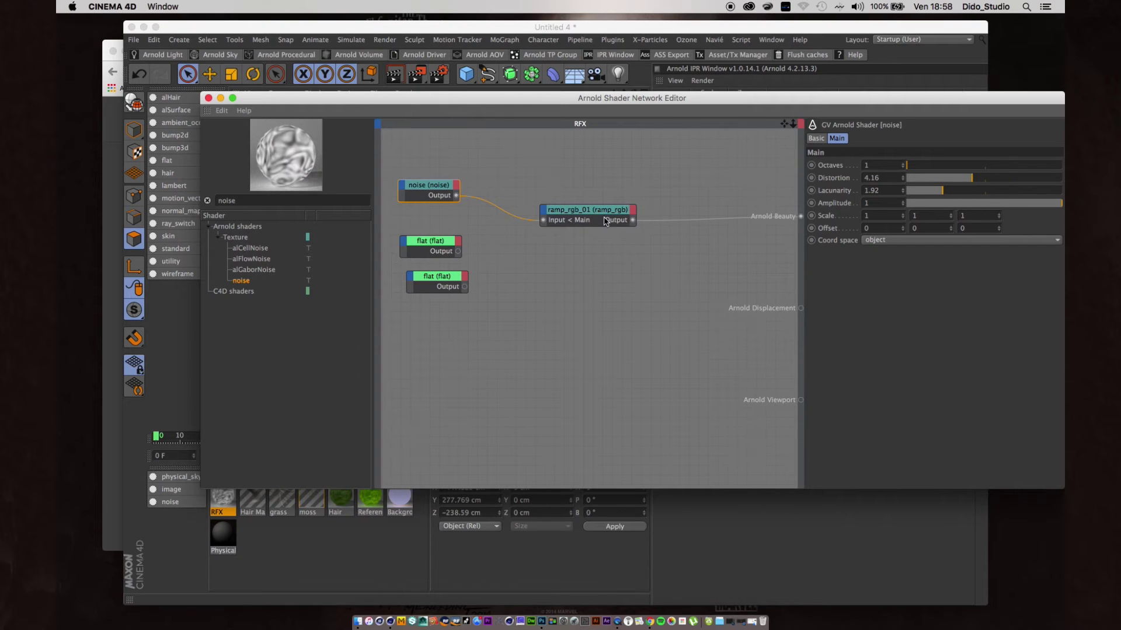
Step: Set the upper flat node's color to a green with hue 126°, saturation 100% and value about 43%
left_click(459, 254)
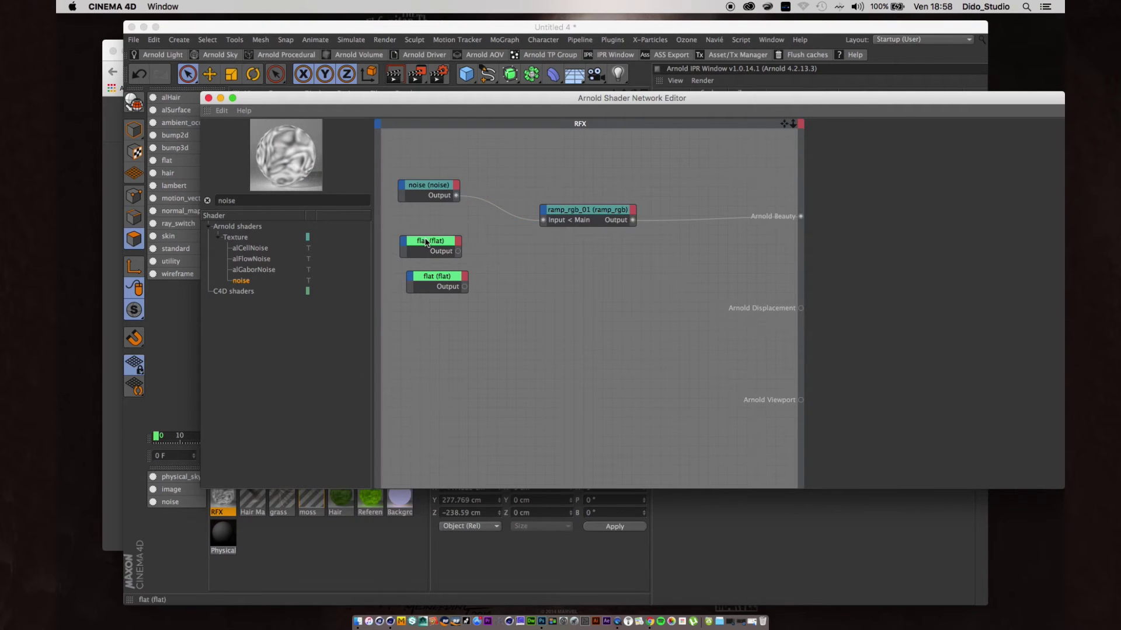
left_click(858, 165)
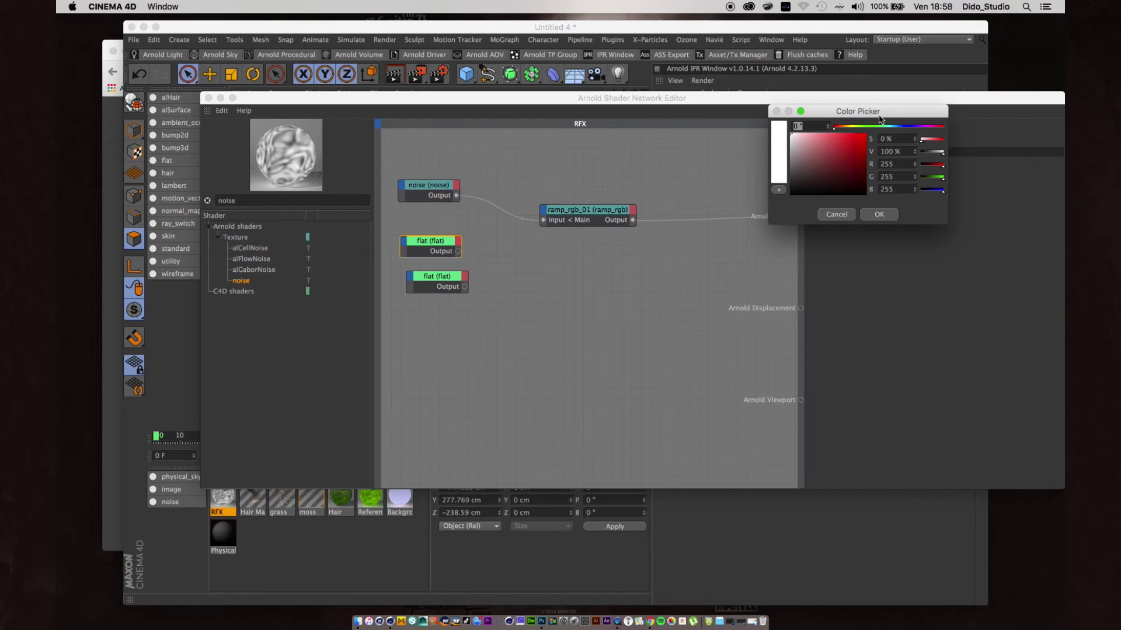
mouse_move(870, 126)
left_mouse_down()
mouse_move(881, 127)
mouse_move(872, 171)
left_mouse_up()
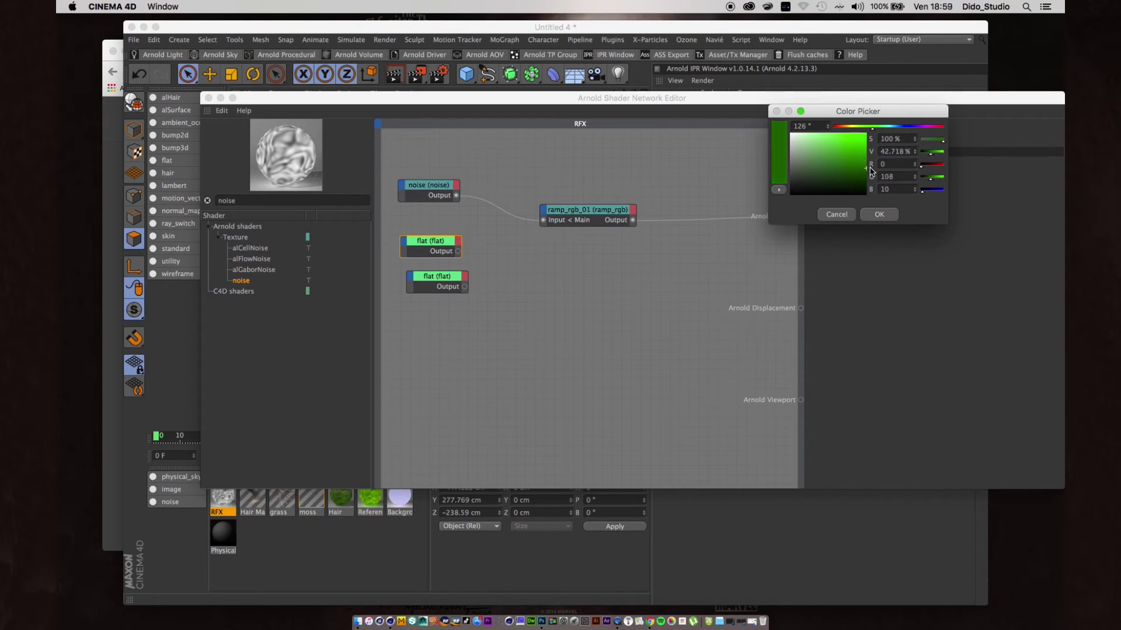
left_click(880, 215)
Step: Set the lower flat node's color to a dark green with hue 134°, saturation 100% and value about 39%
left_click(437, 277)
left_click(859, 164)
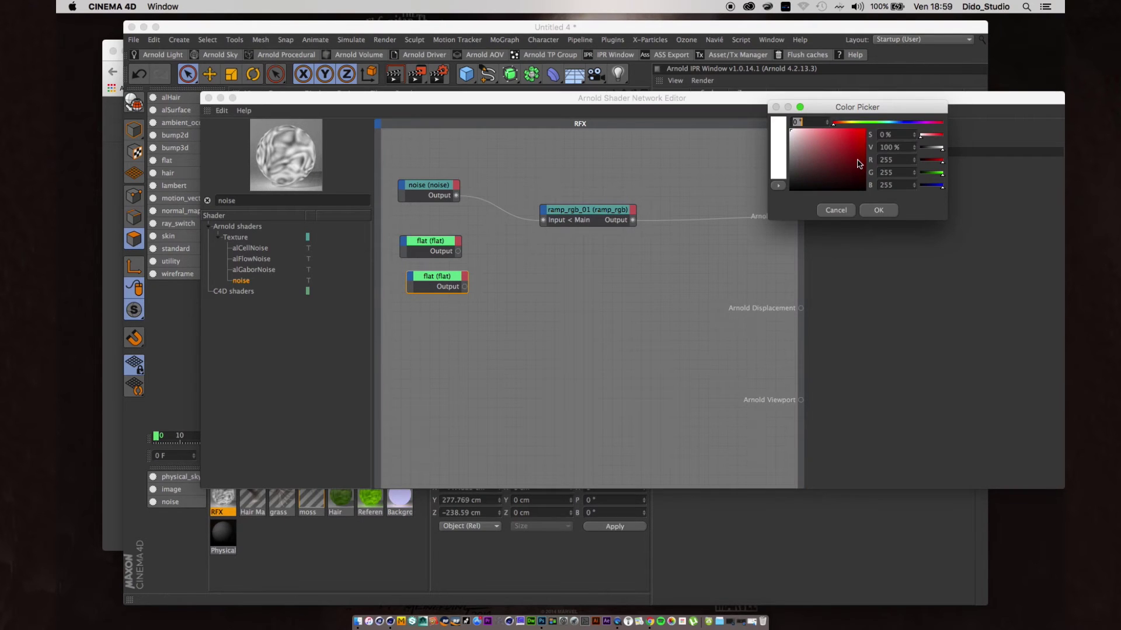
left_click(873, 123)
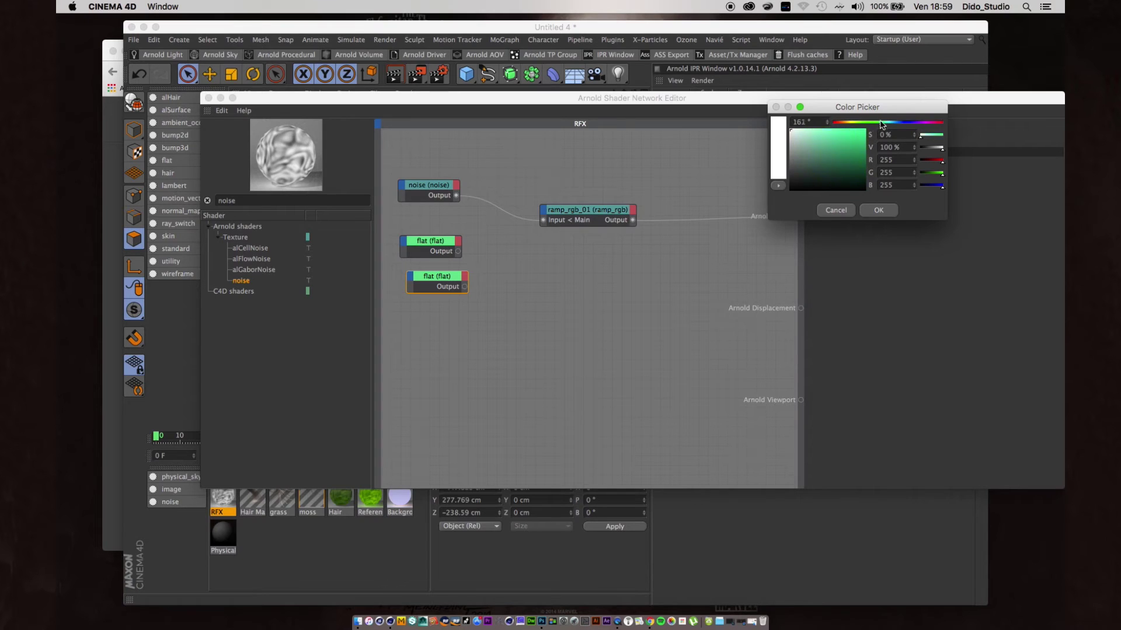
left_click(859, 163)
left_click_drag(859, 163, 866, 170)
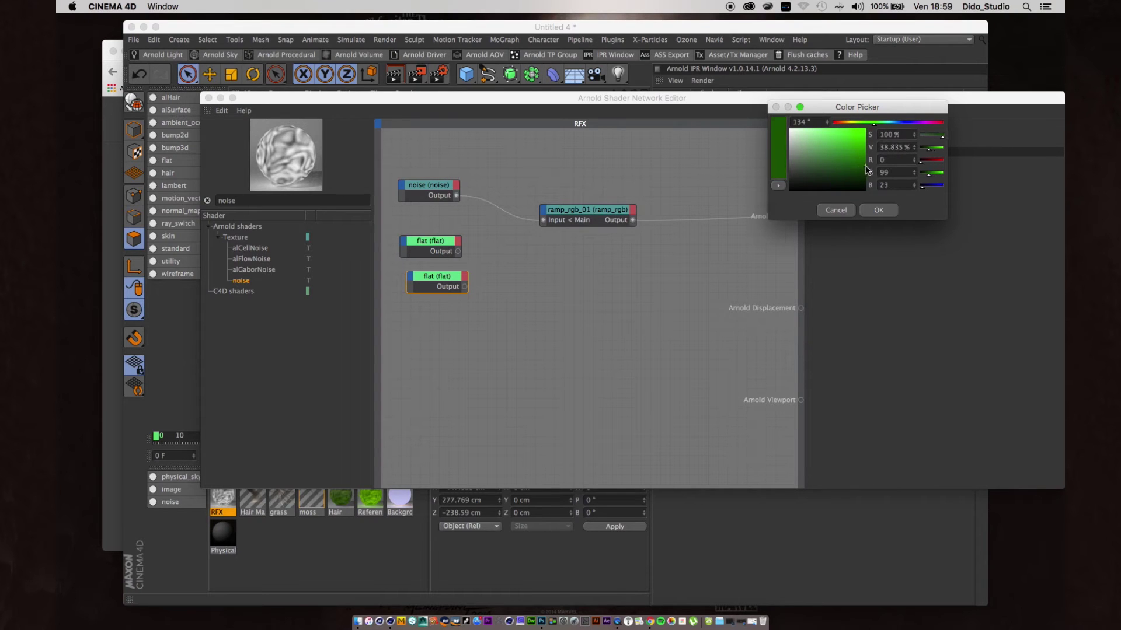
left_click(880, 211)
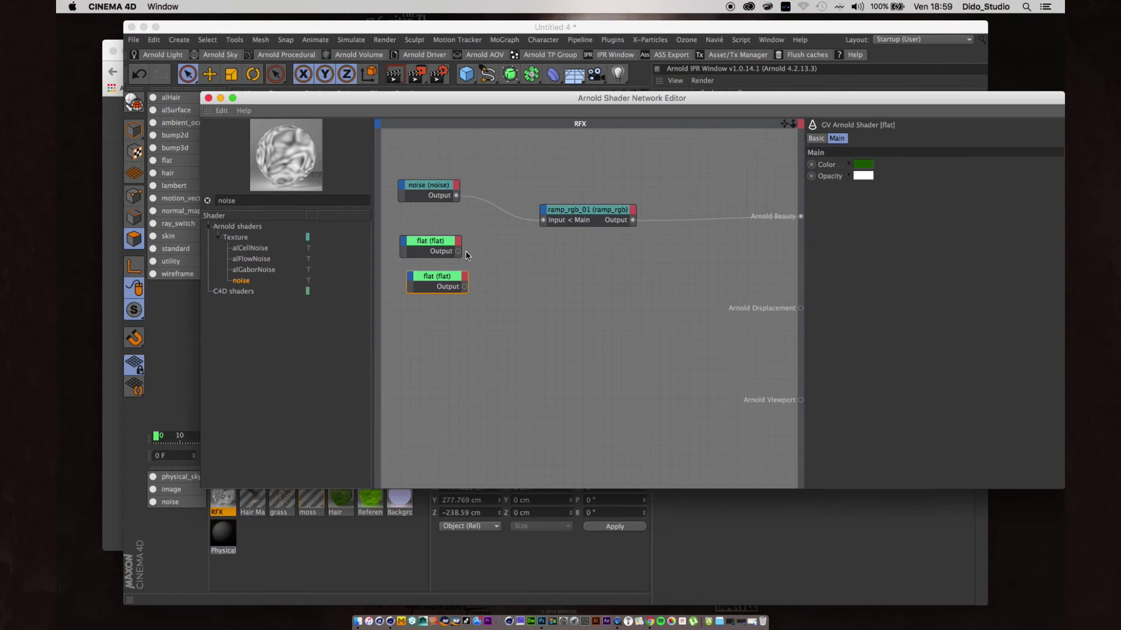
Step: Rename the upper flat node C1 and the lower flat node C2
left_click(453, 249)
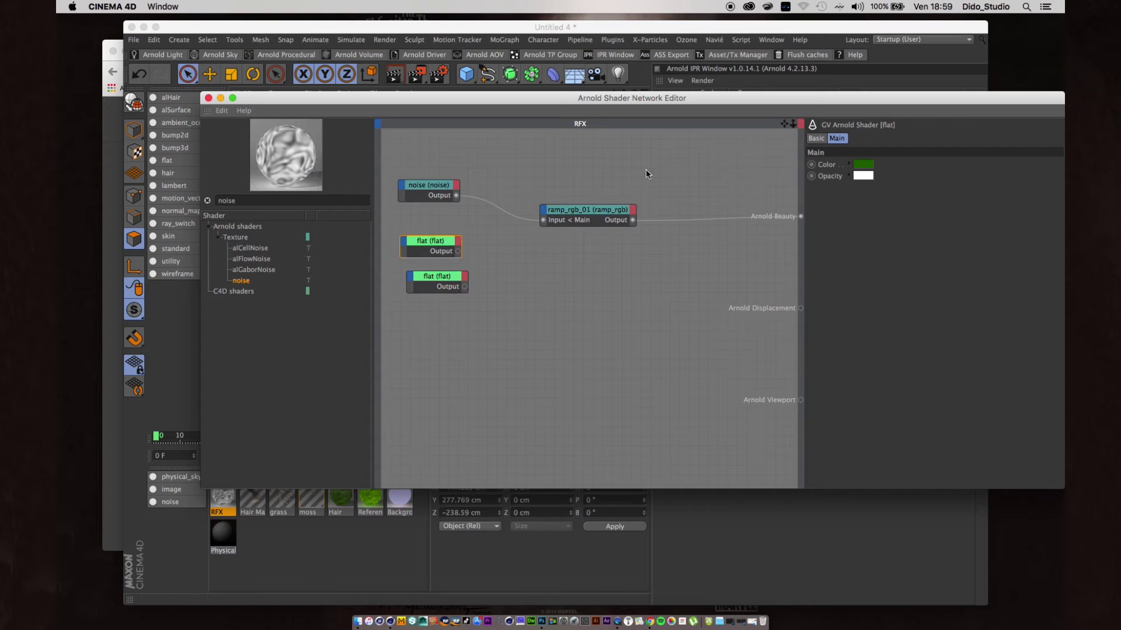
left_click(816, 139)
double_click(903, 168)
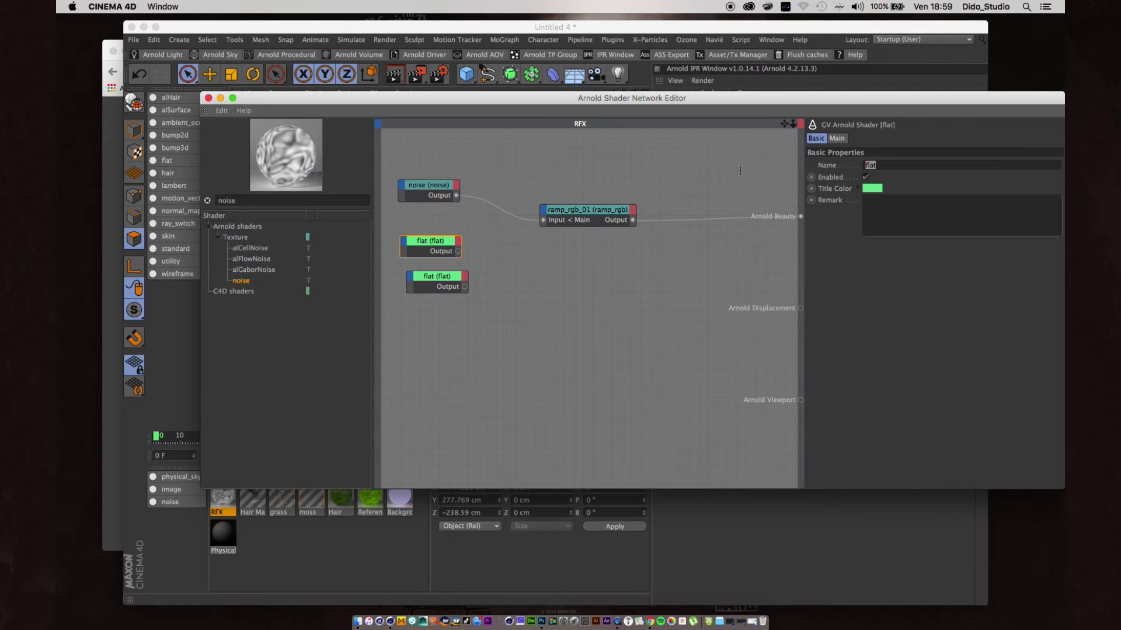
type("C1")
key("Return")
left_click(445, 279)
double_click(899, 164)
type("C2")
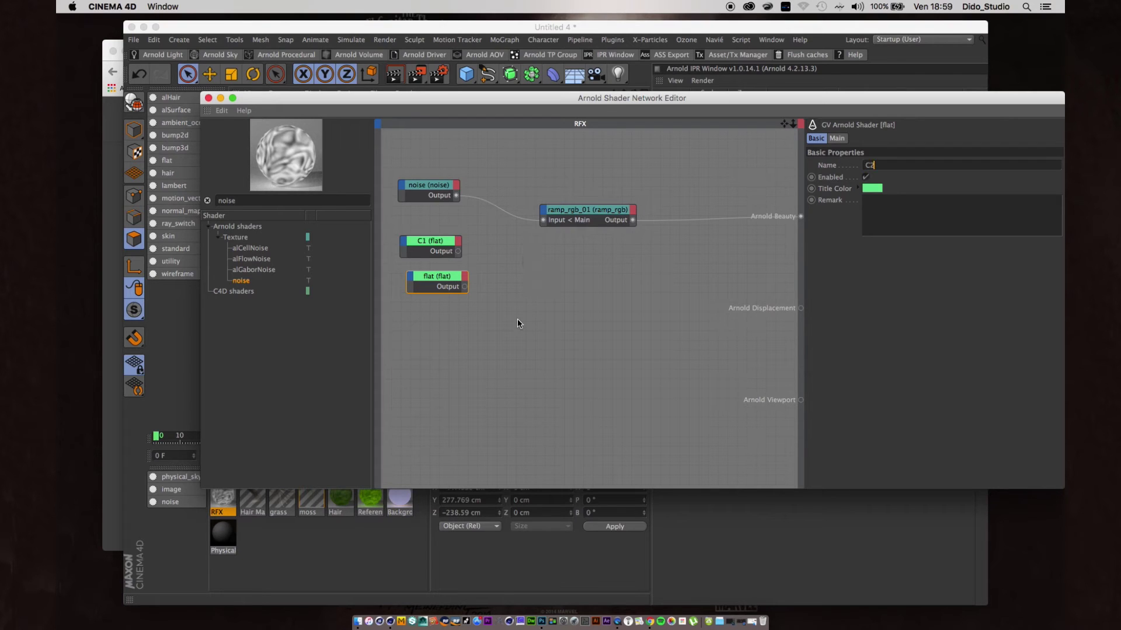
left_click(517, 319)
Step: Connect C1 to the ramp_rgb node's Color 1 input and C2 to its Color 2 input
left_click(434, 245)
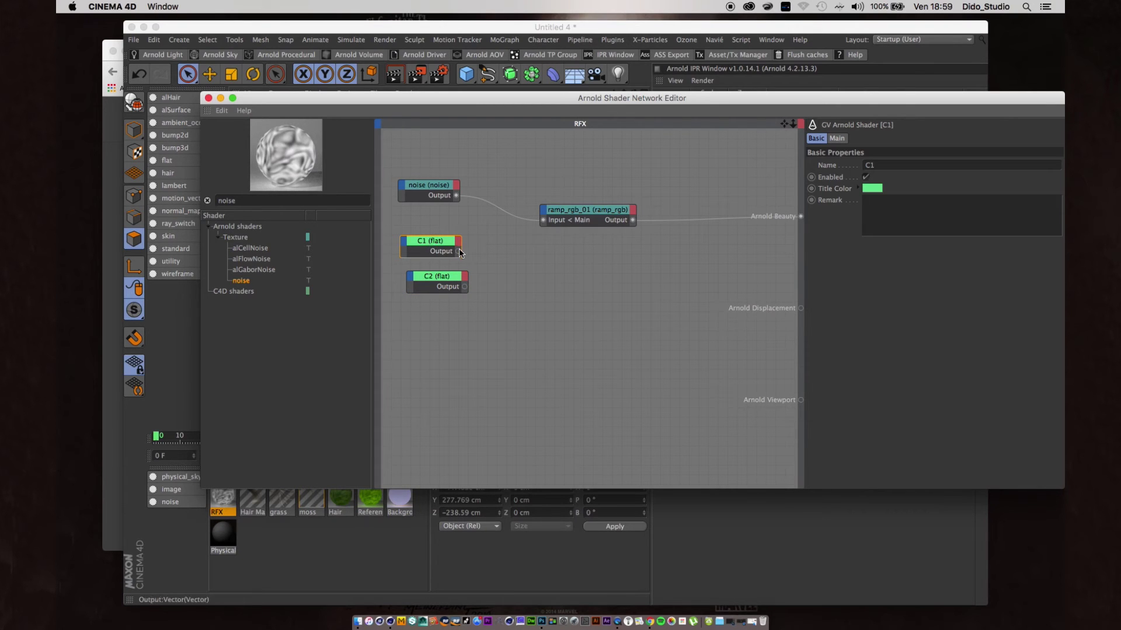
left_click_drag(459, 252, 636, 246)
left_click_drag(541, 268, 640, 250)
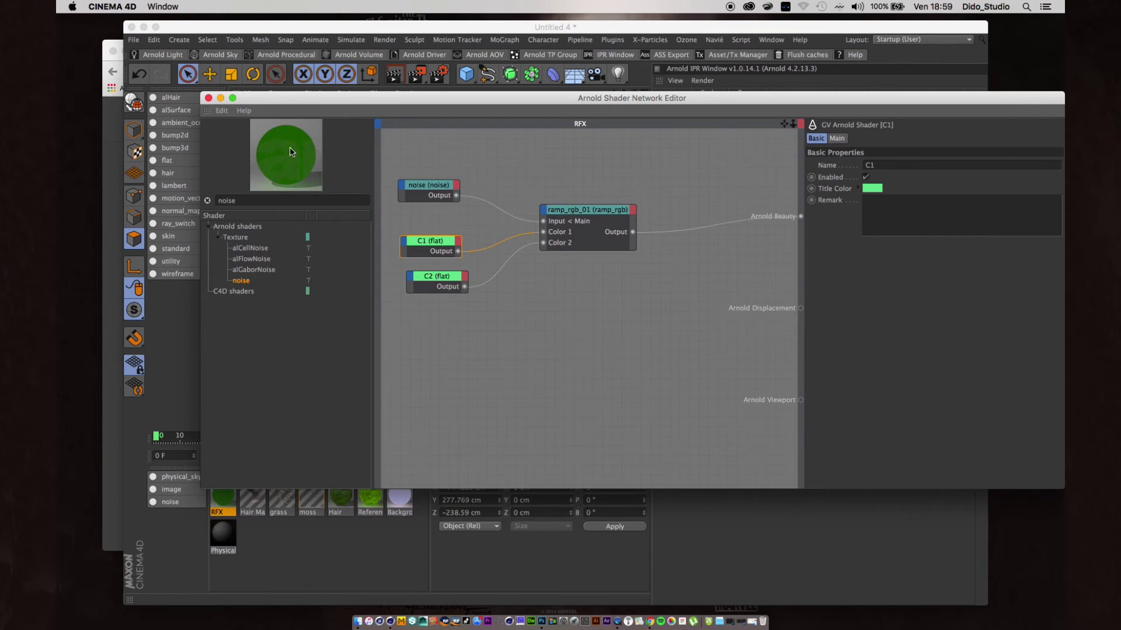
Step: Change the C2 node's title color to dark green
left_click(428, 274)
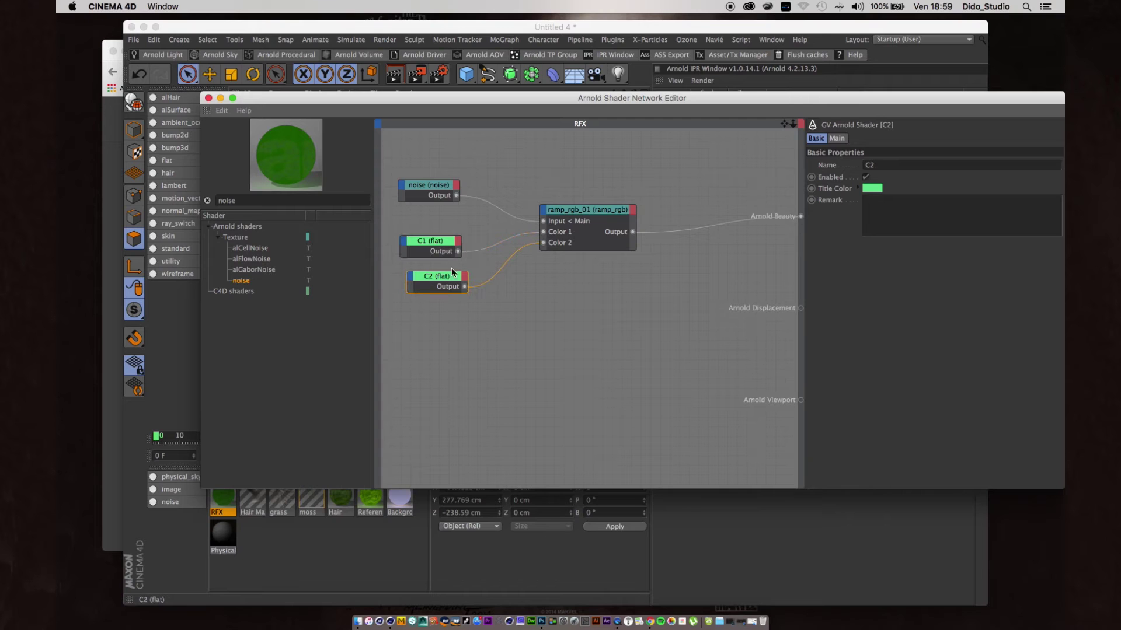
left_click(872, 188)
left_click_drag(889, 153, 881, 199)
left_click(895, 237)
Step: Set the C1 flat node's color to a bright, saturated green
left_click(450, 241)
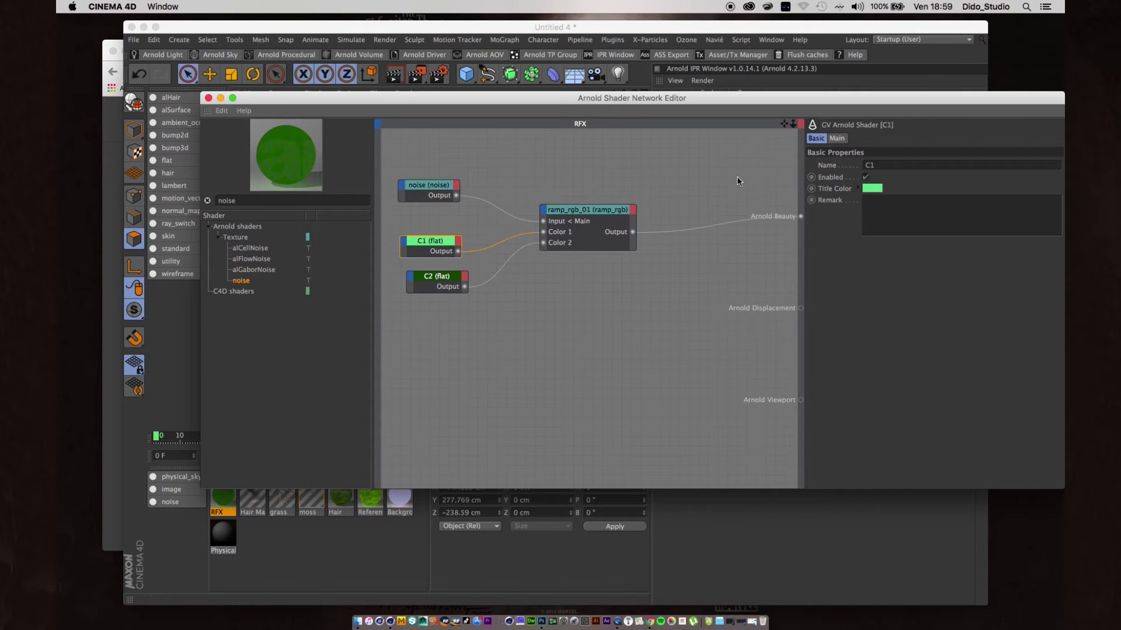
left_click(838, 139)
left_click(871, 174)
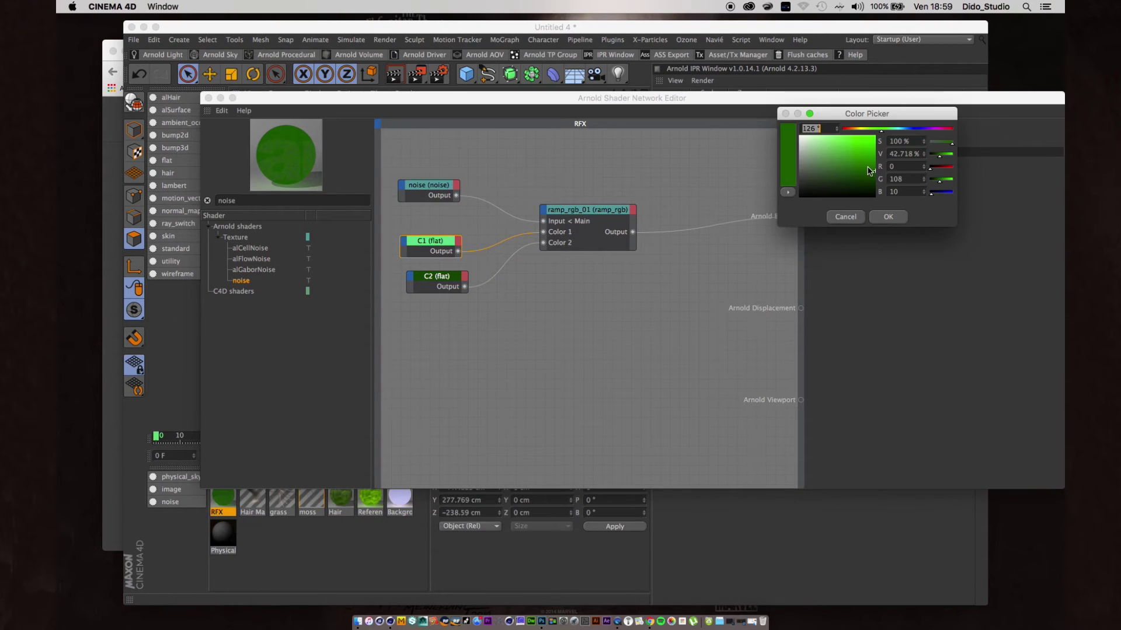
left_click_drag(871, 150, 874, 143)
left_click(887, 217)
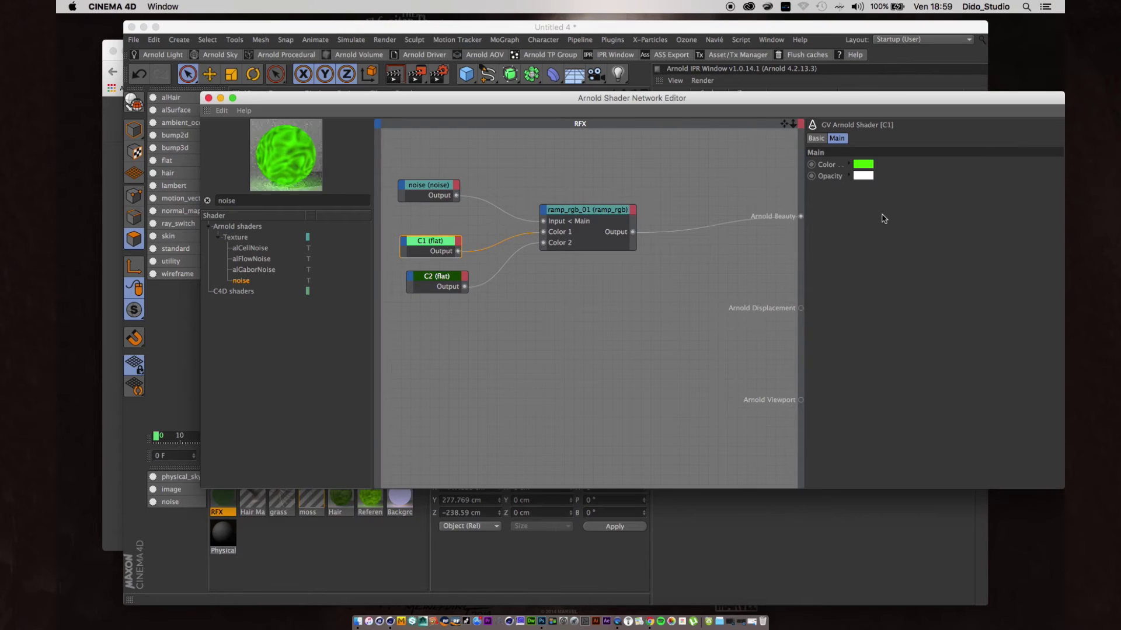
Step: Undo the last action and close the RFX material's shader network
left_click(445, 279)
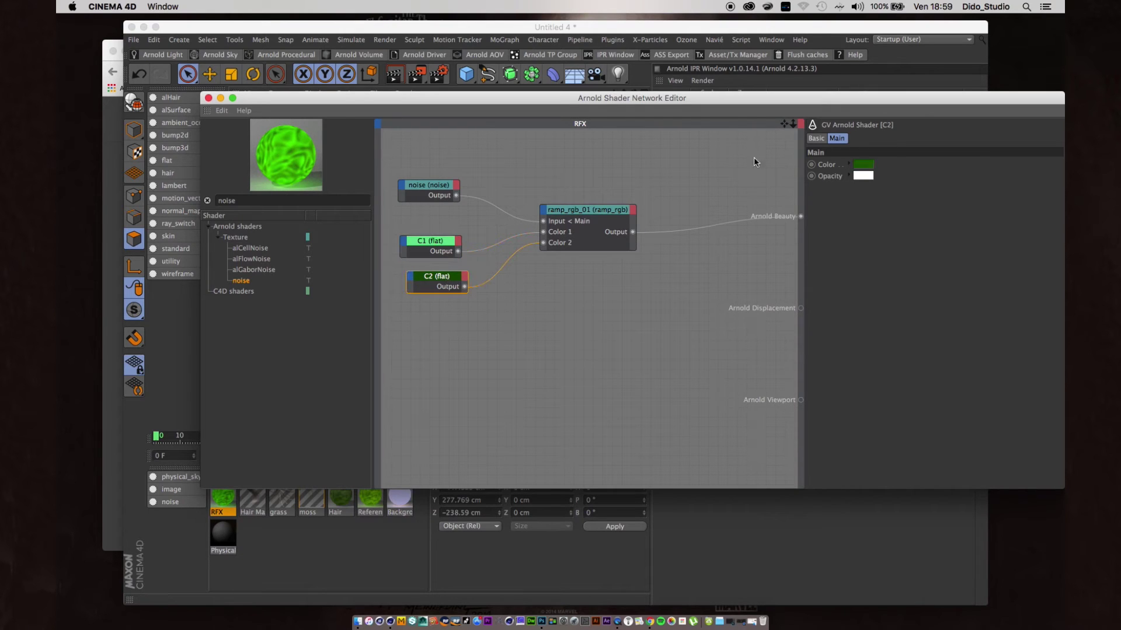
left_click(445, 239)
key("super+z")
left_click(209, 98)
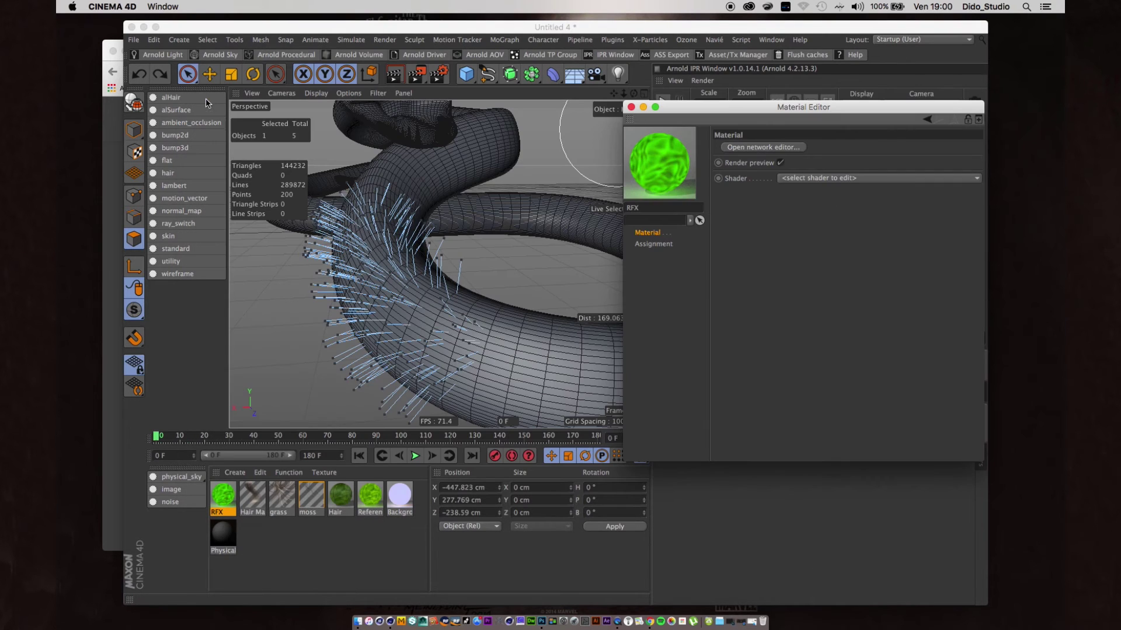
Step: Create a new Arnold hair material and open its shader network
left_click(346, 498)
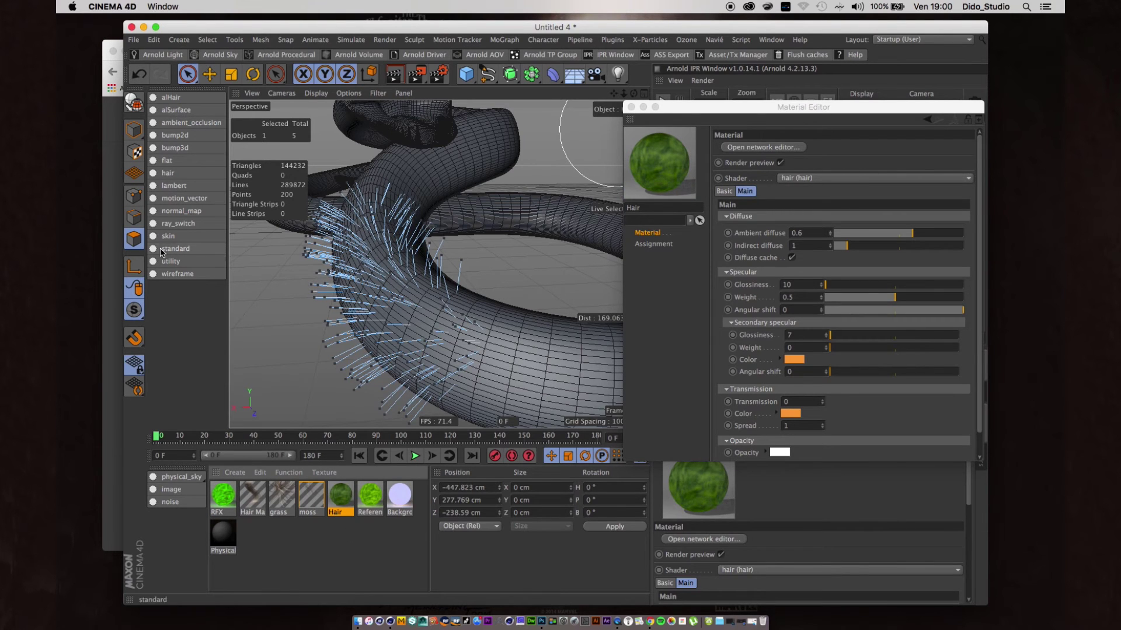
left_click(169, 172)
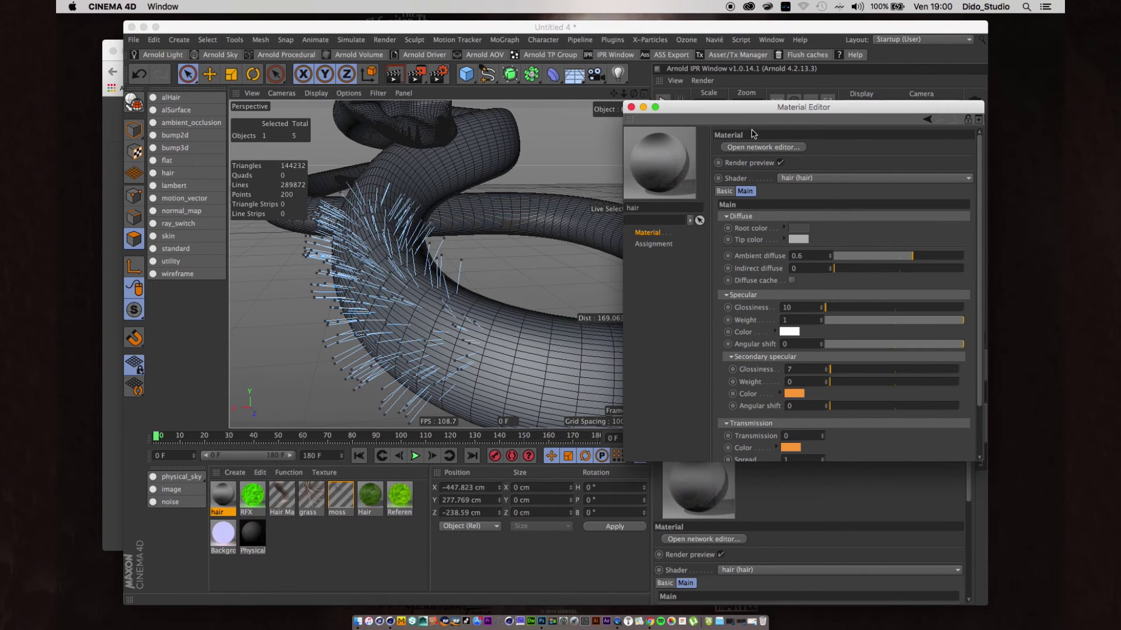
left_click(752, 147)
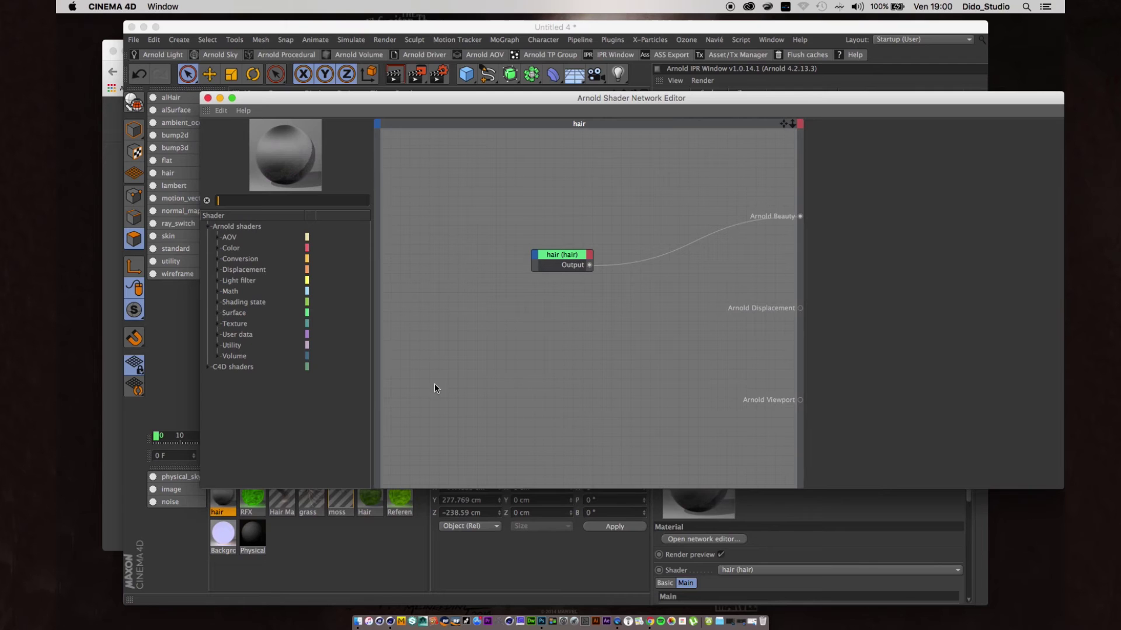
Step: Add the RFX material as a reference node and connect it to the hair shader's diffuse Root color and Tip color
left_click_drag(252, 507, 534, 258)
left_click(637, 261)
mouse_move(552, 261)
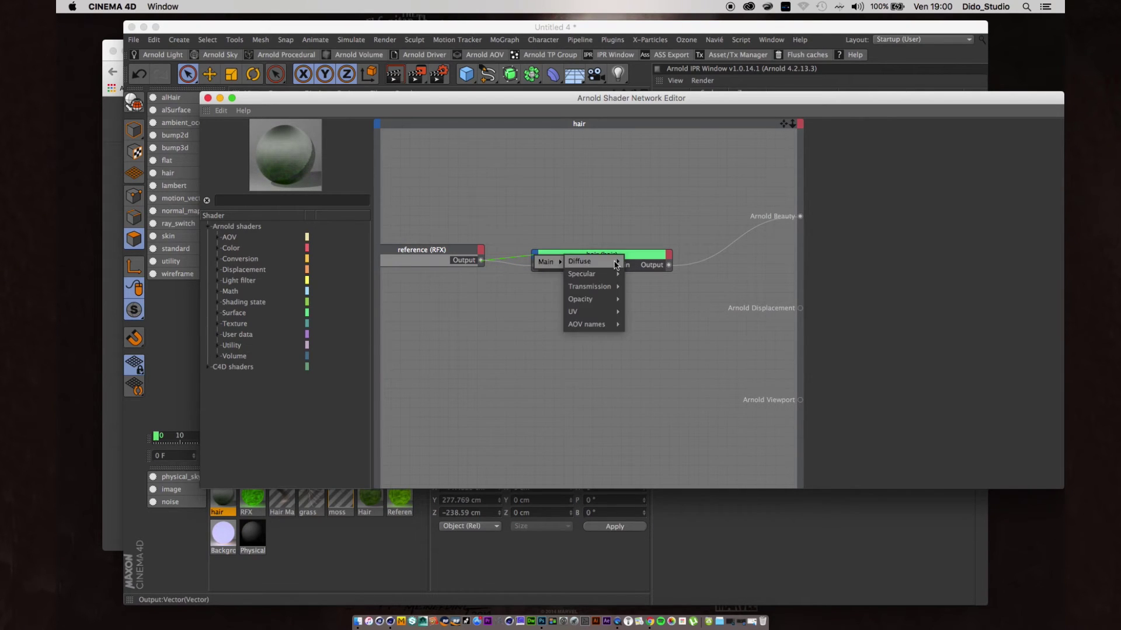
left_click(636, 262)
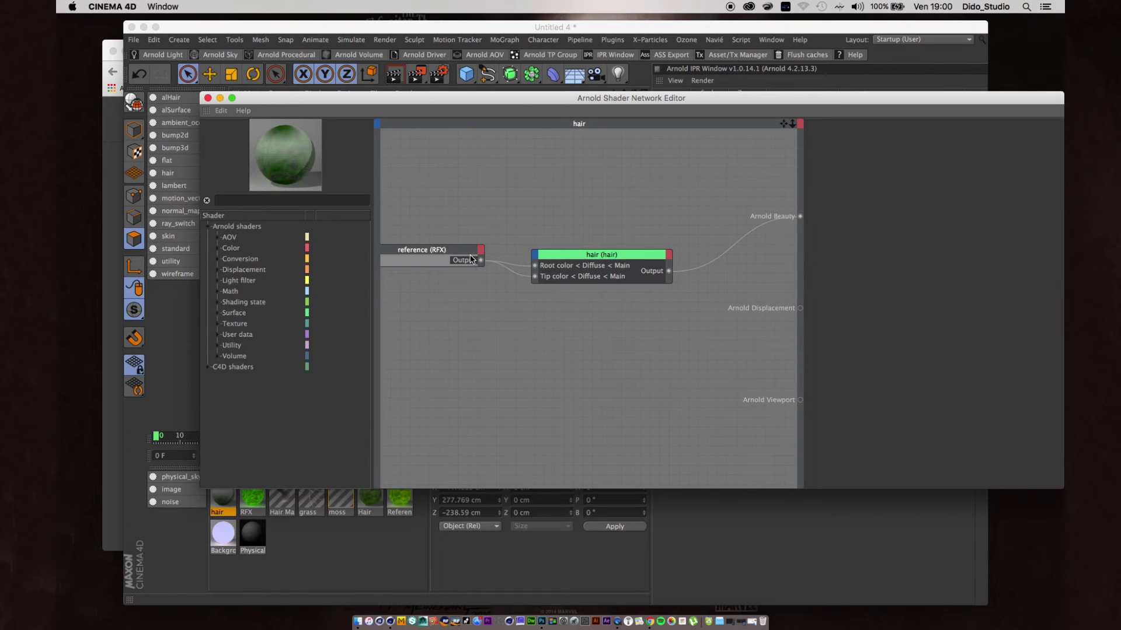
Step: Connect the RFX reference to the hair shader's Specular Color, move the hair node higher and close the network
left_click_drag(480, 261, 535, 258)
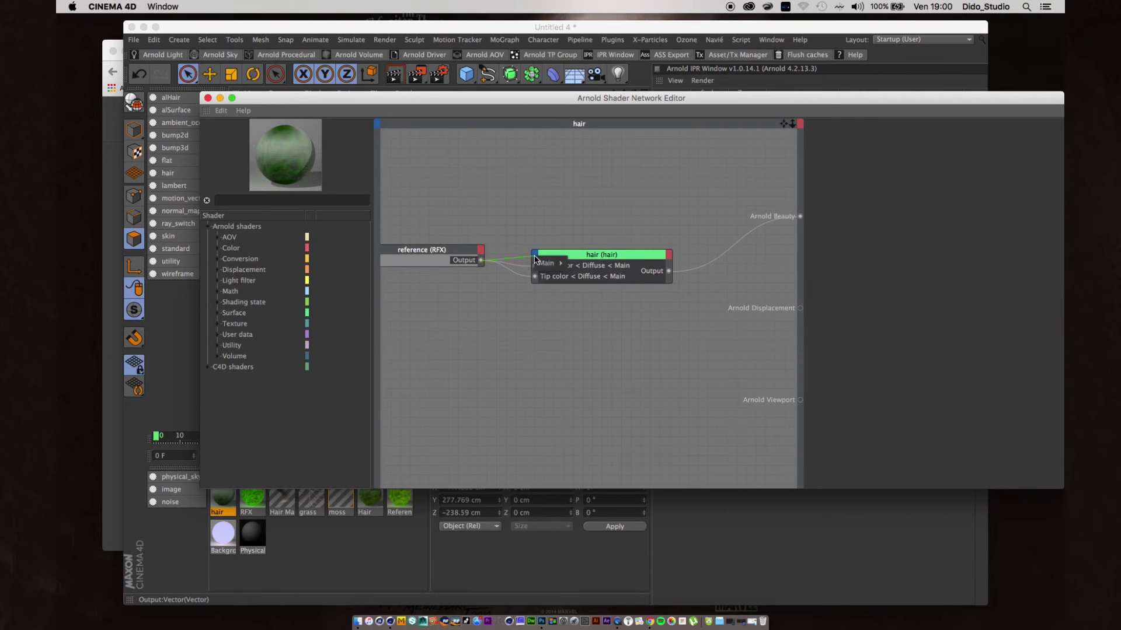
mouse_move(546, 262)
mouse_move(578, 275)
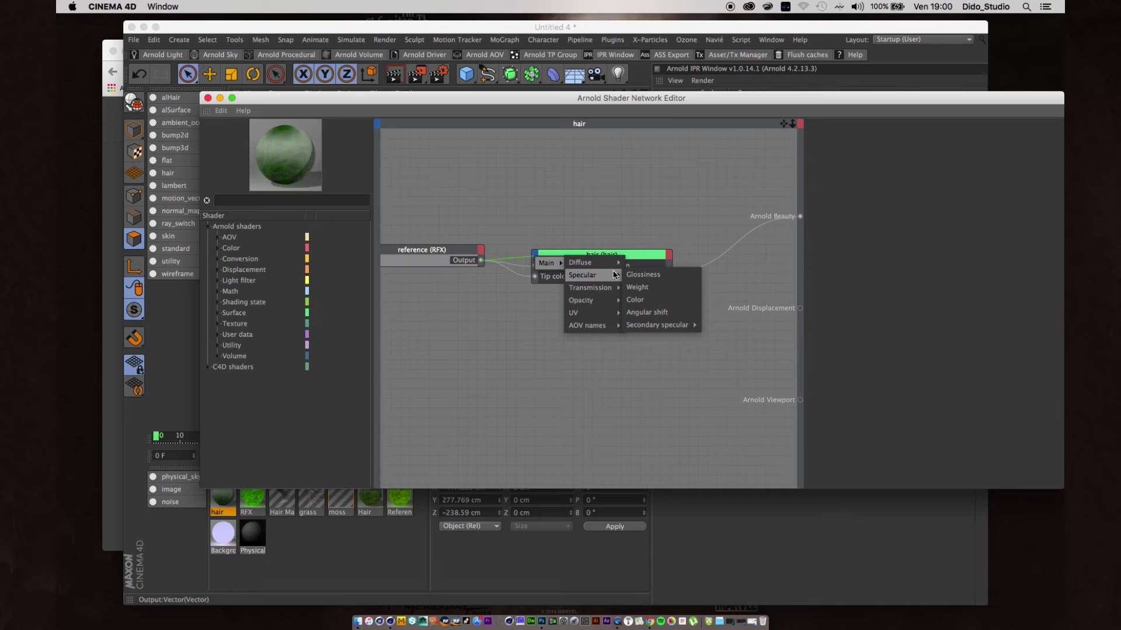
left_click(642, 300)
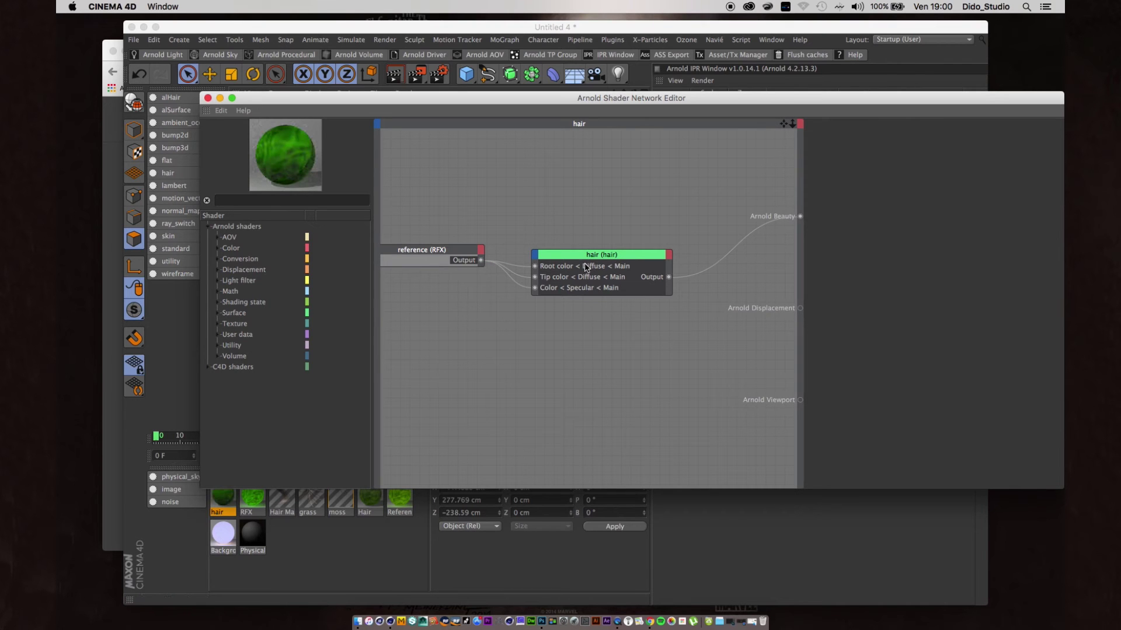
left_click_drag(586, 268, 605, 181)
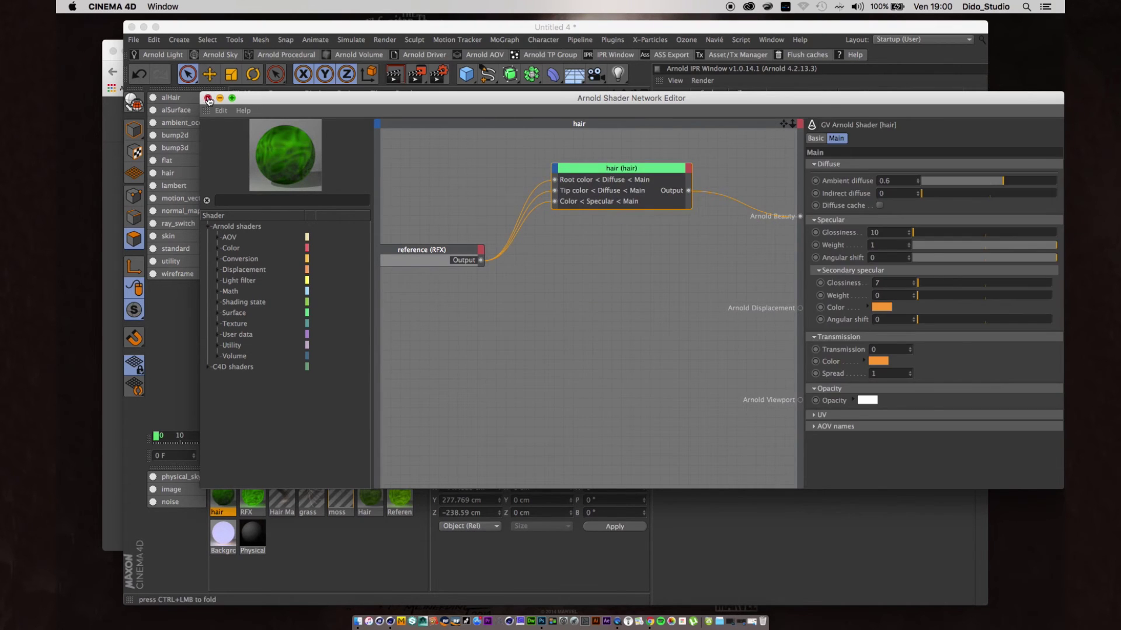
left_click(208, 98)
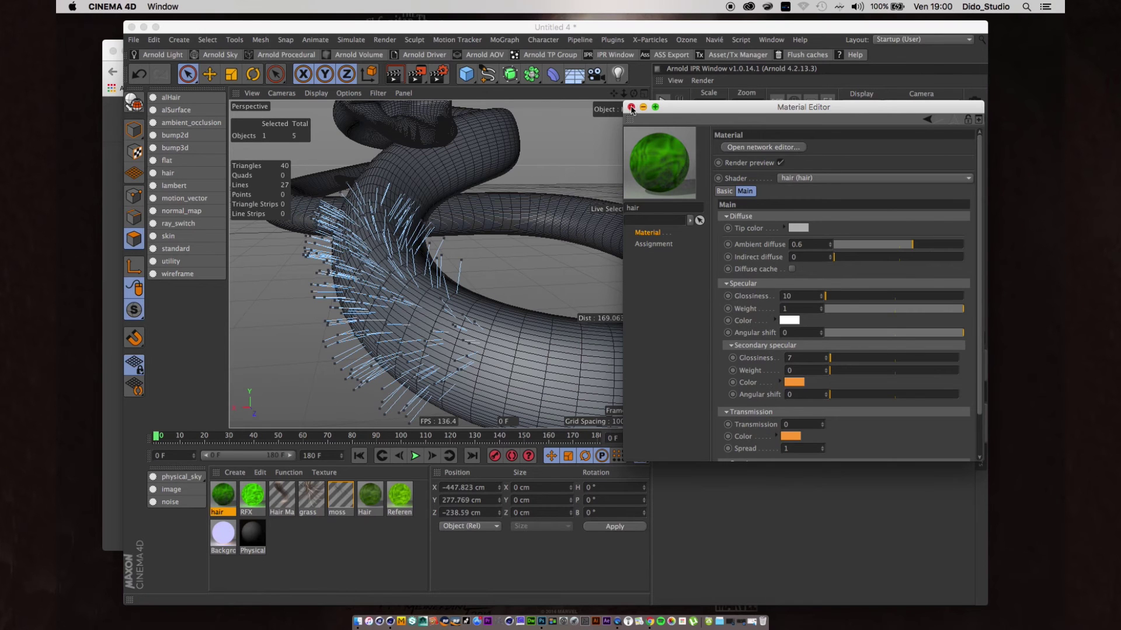
Step: Assign the new hair material to the Hair object and start the Arnold IPR render
left_click(630, 108)
left_click_drag(359, 489, 692, 383)
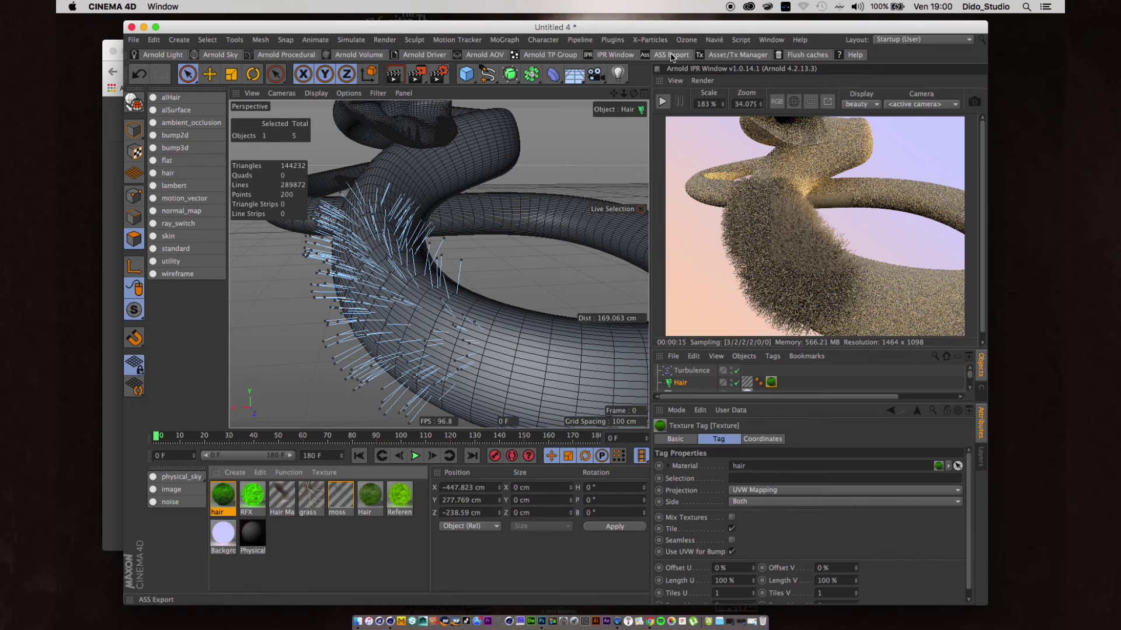
left_click(662, 103)
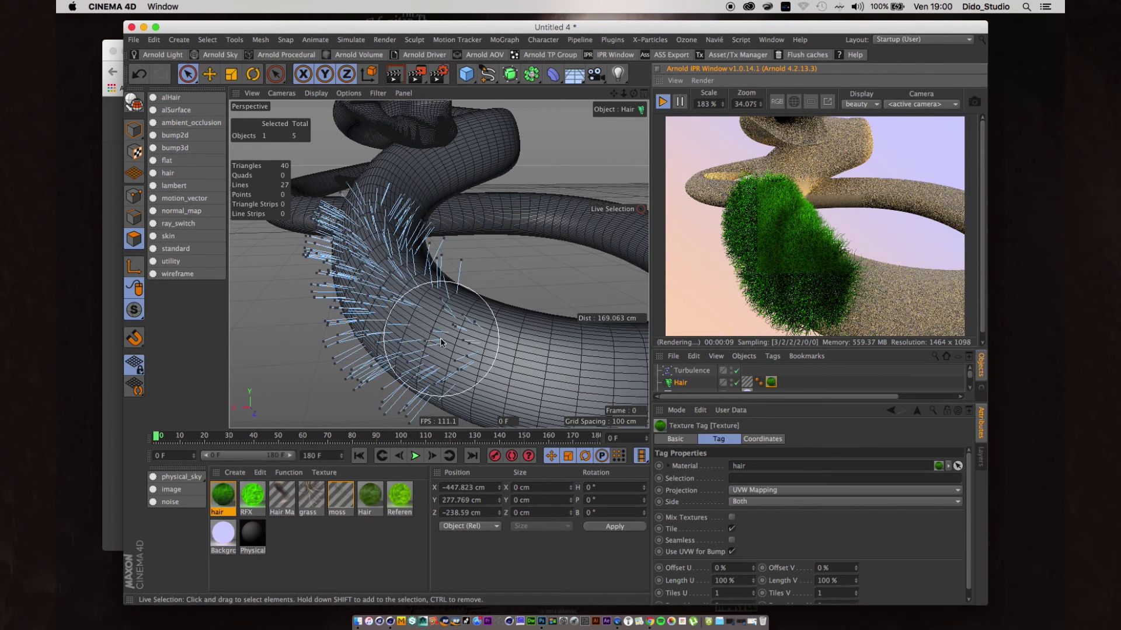
Step: In the RFX material's shader network, change the C1 flat color to yellow-green with hue 80° (RGB 185, 255, 46) and close the editors
left_click(253, 501)
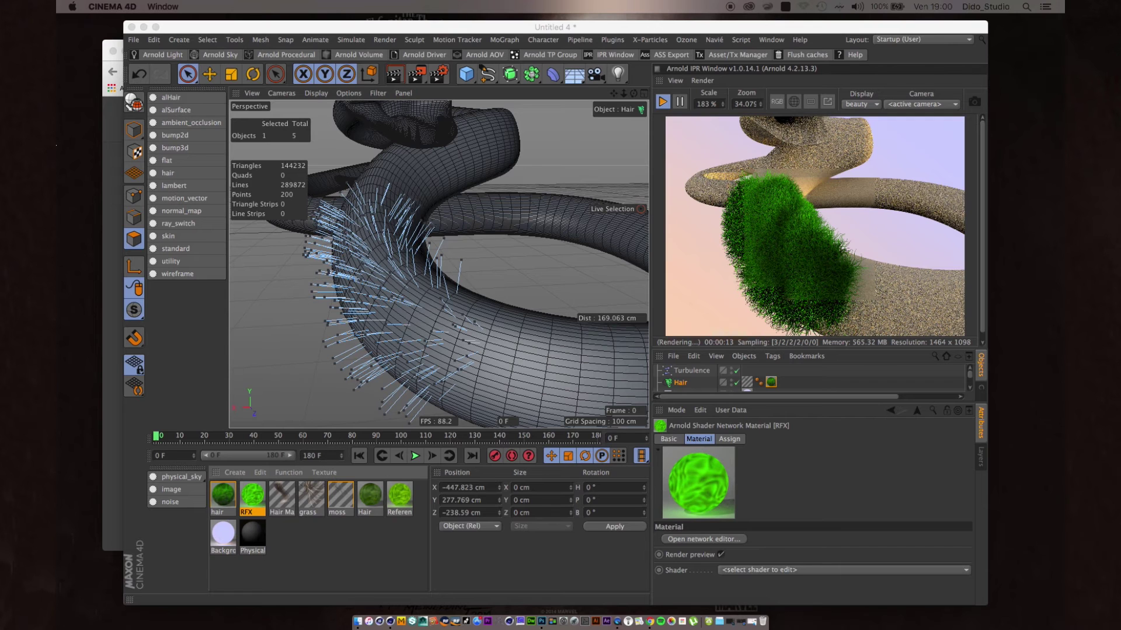
double_click(253, 498)
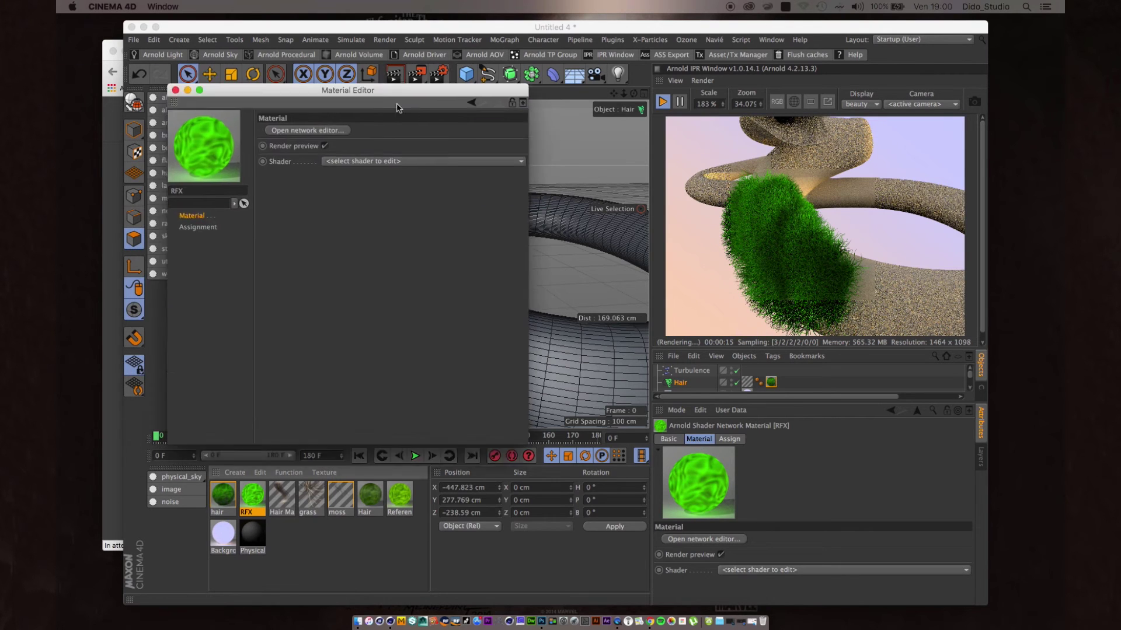
left_click(385, 185)
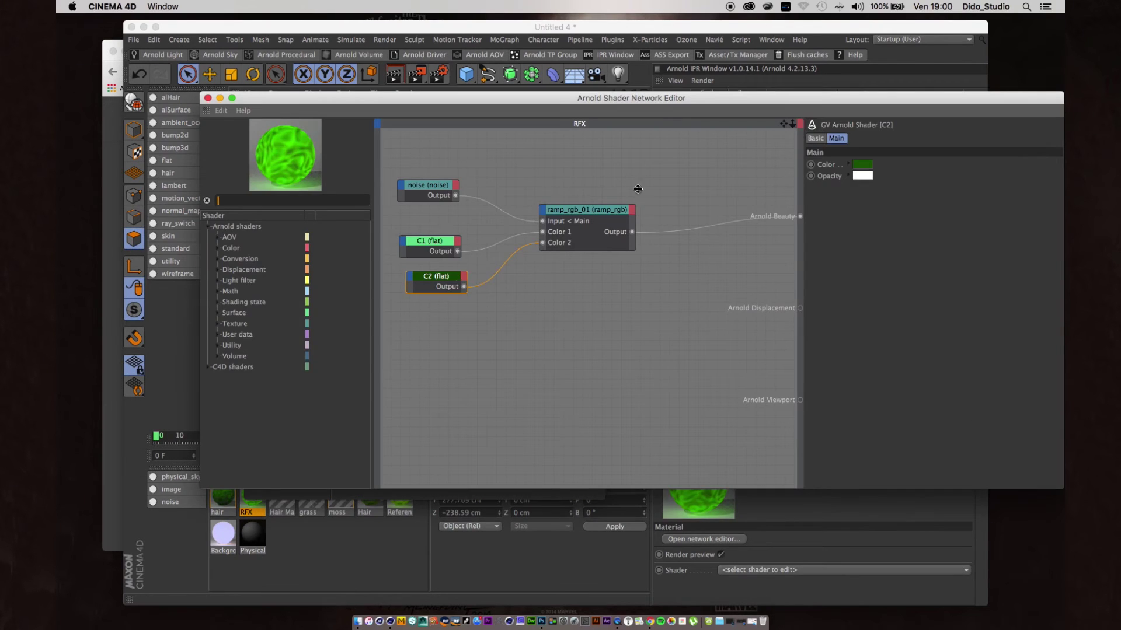
left_click(425, 255)
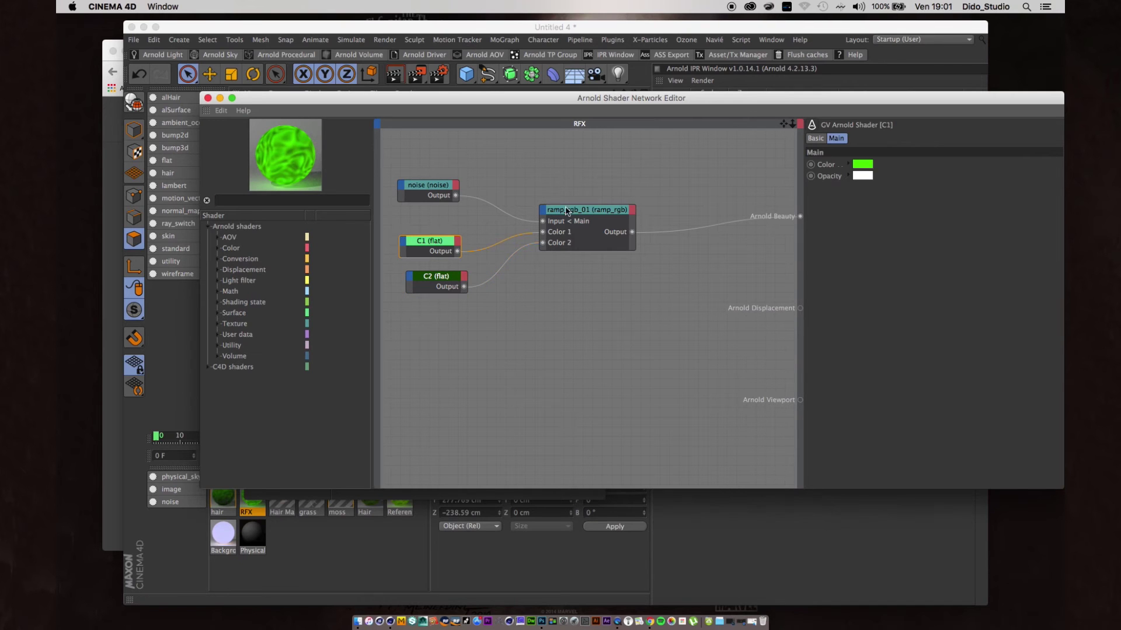
left_click(863, 165)
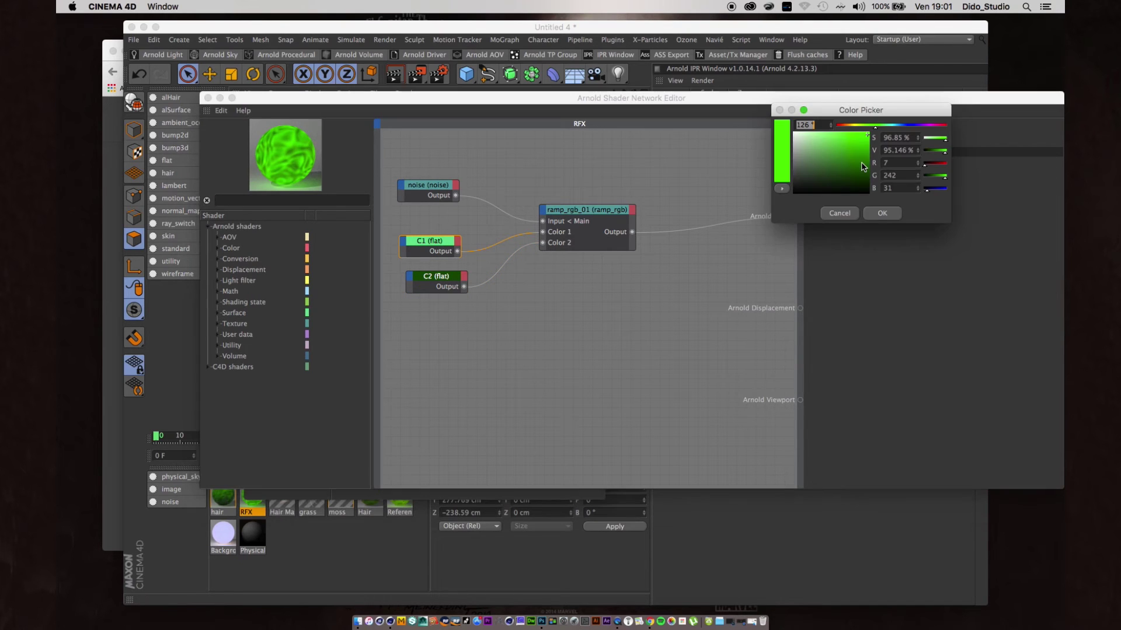
left_click_drag(866, 130, 855, 127)
left_click(862, 126)
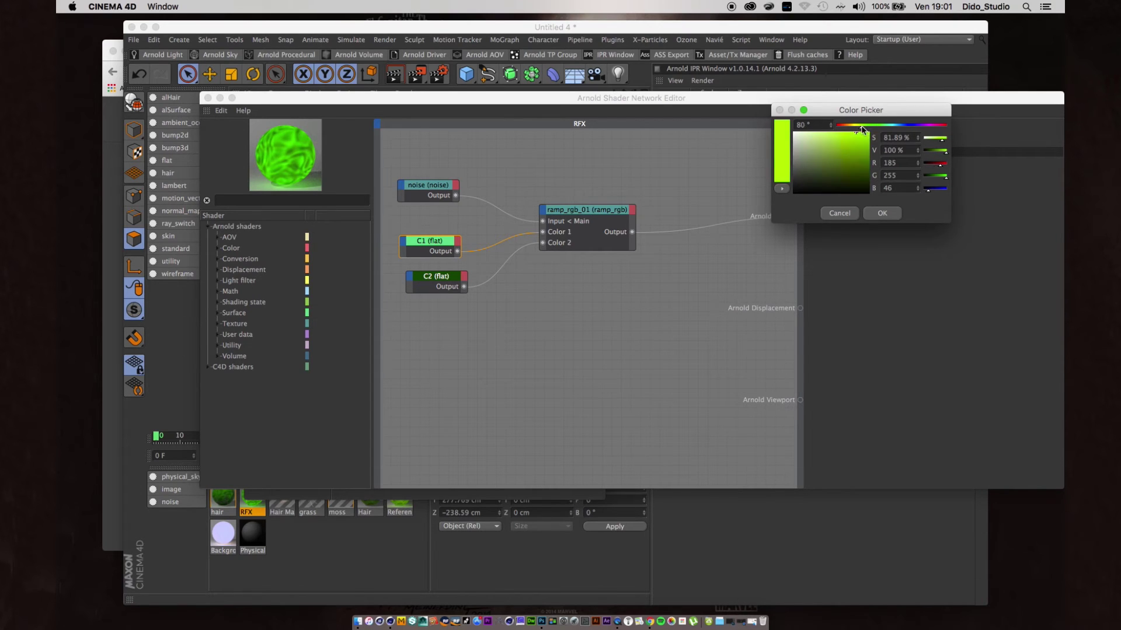
left_click(882, 213)
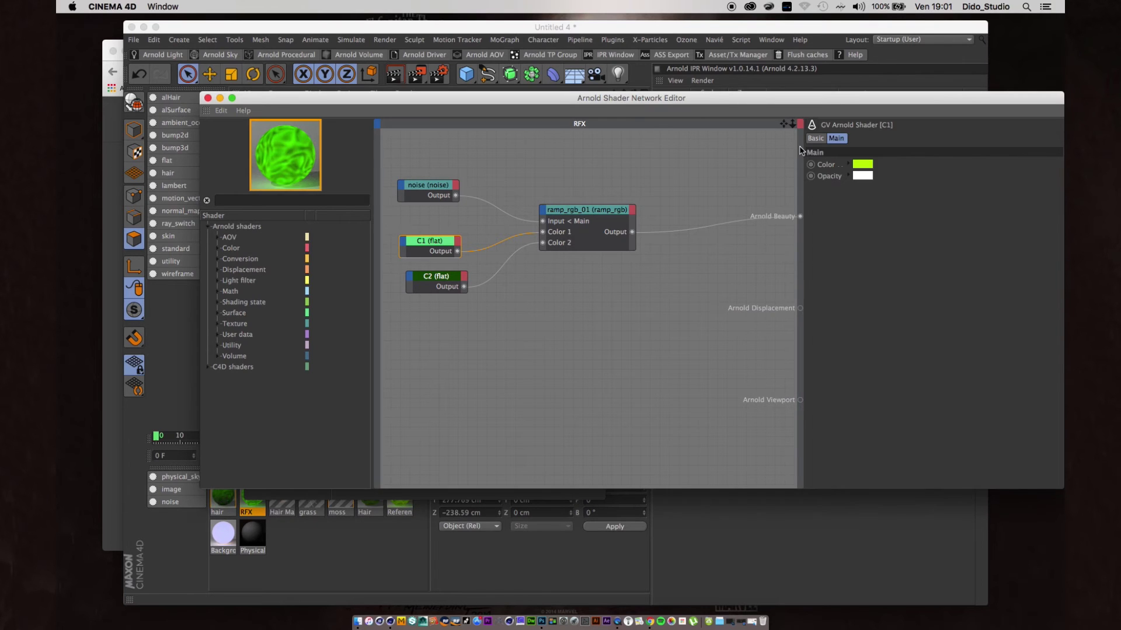
left_click_drag(636, 107, 603, 395)
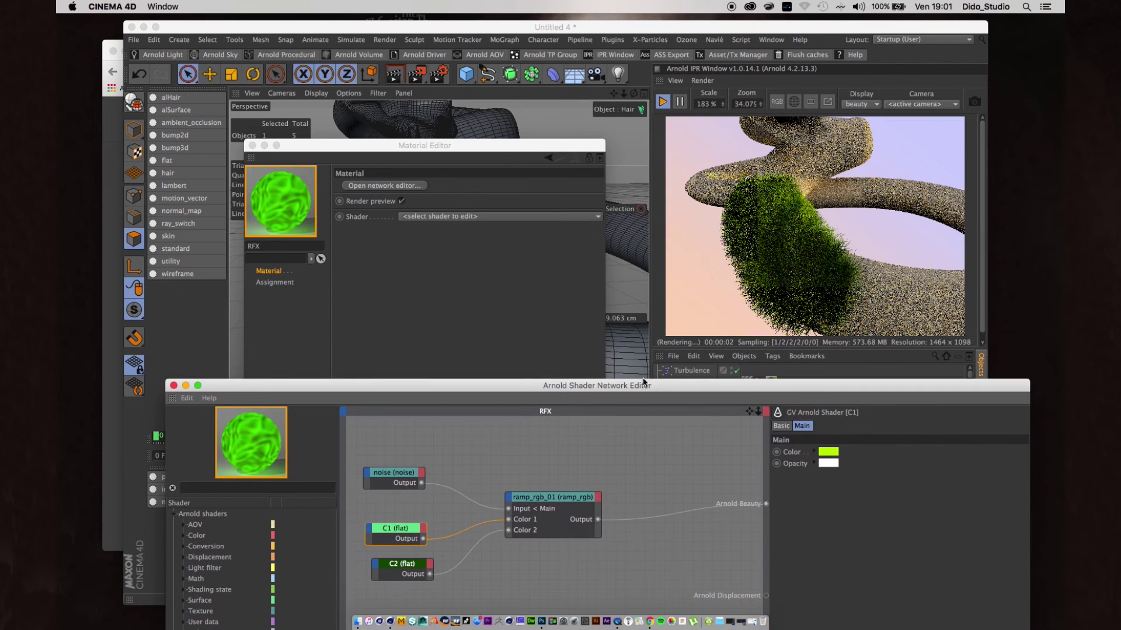
left_click(174, 385)
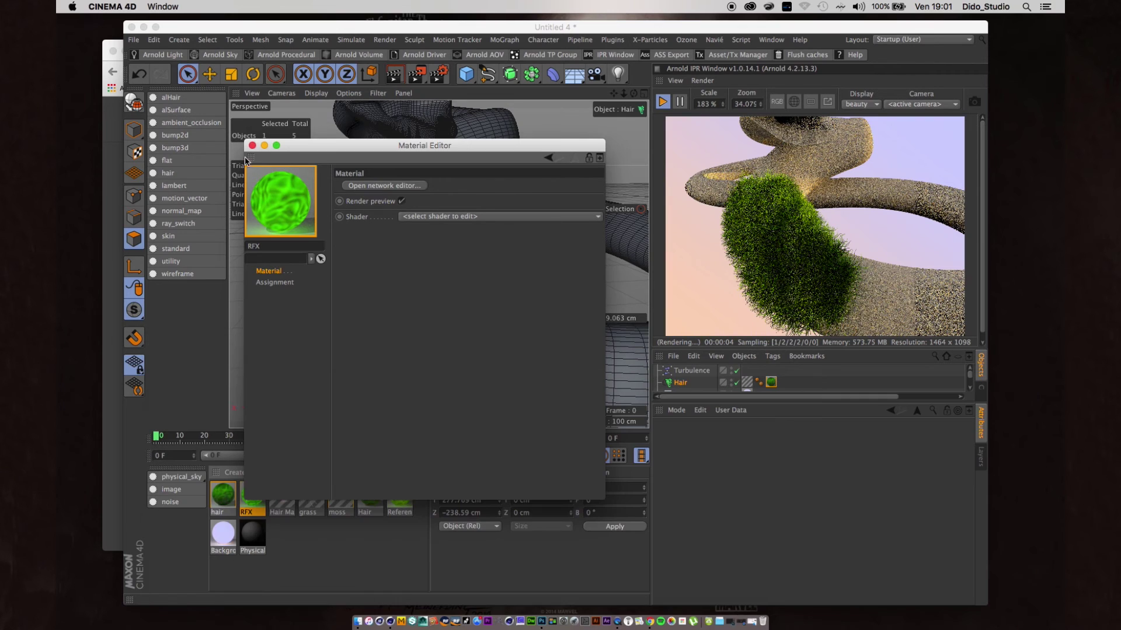
left_click(252, 146)
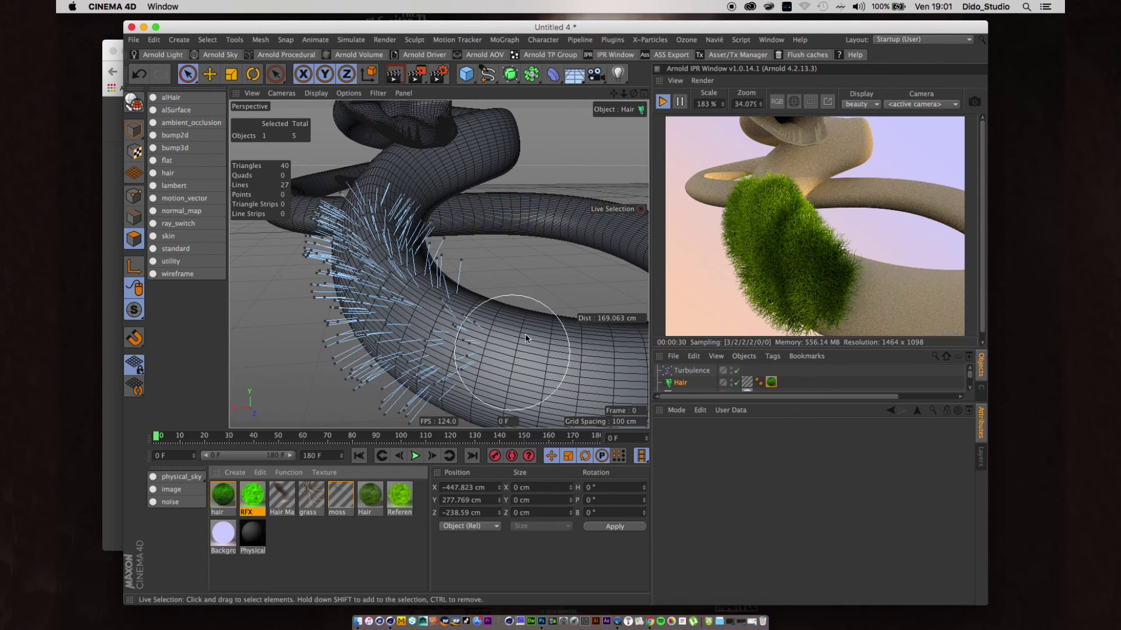
Step: Reframe the view on the snake's hairy bend, stop the IPR render and select the Snake object
left_click_drag(629, 92, 439, 264)
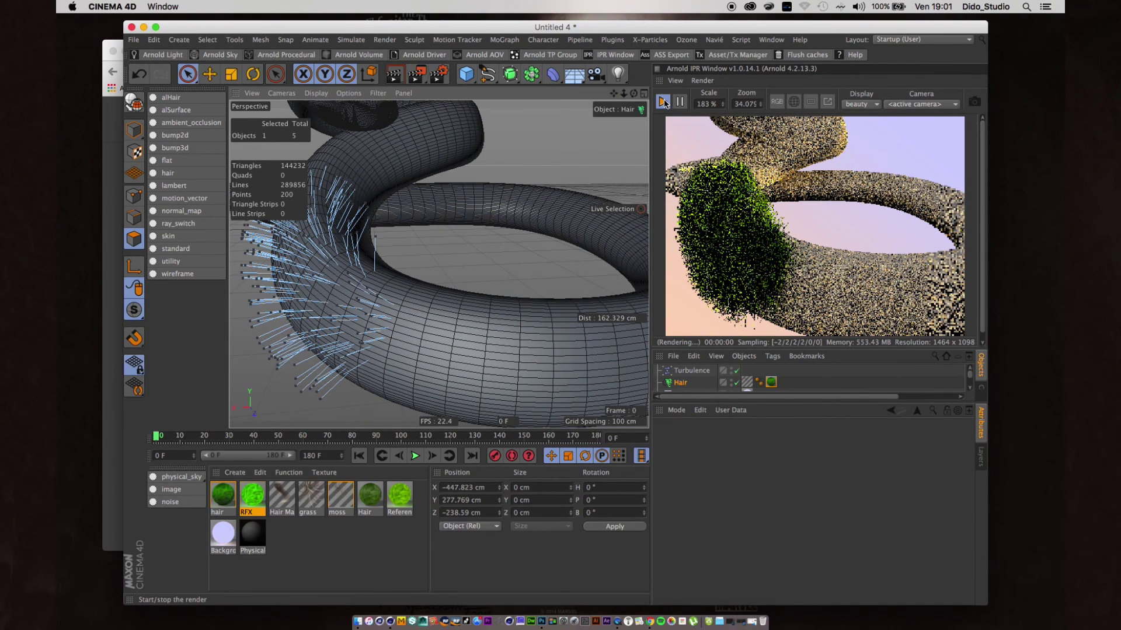
left_click_drag(718, 403, 724, 574)
left_click(681, 420)
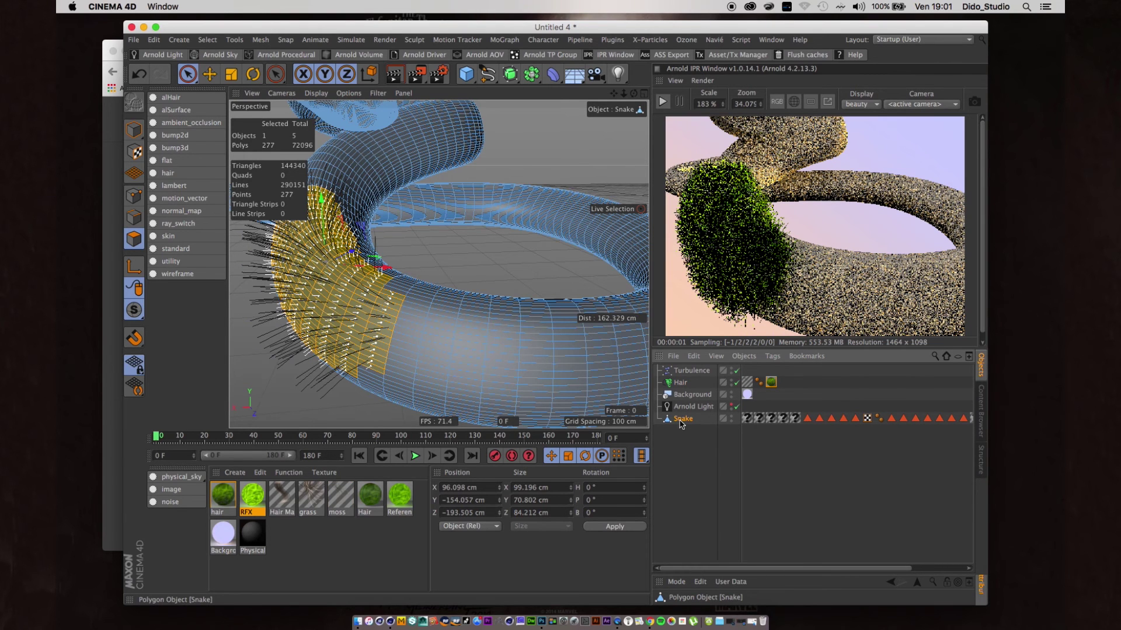
left_click(475, 278)
mouse_move(561, 350)
left_mouse_down()
mouse_move(525, 325)
mouse_move(461, 354)
mouse_move(453, 322)
left_mouse_up()
left_click_drag(458, 255, 450, 269)
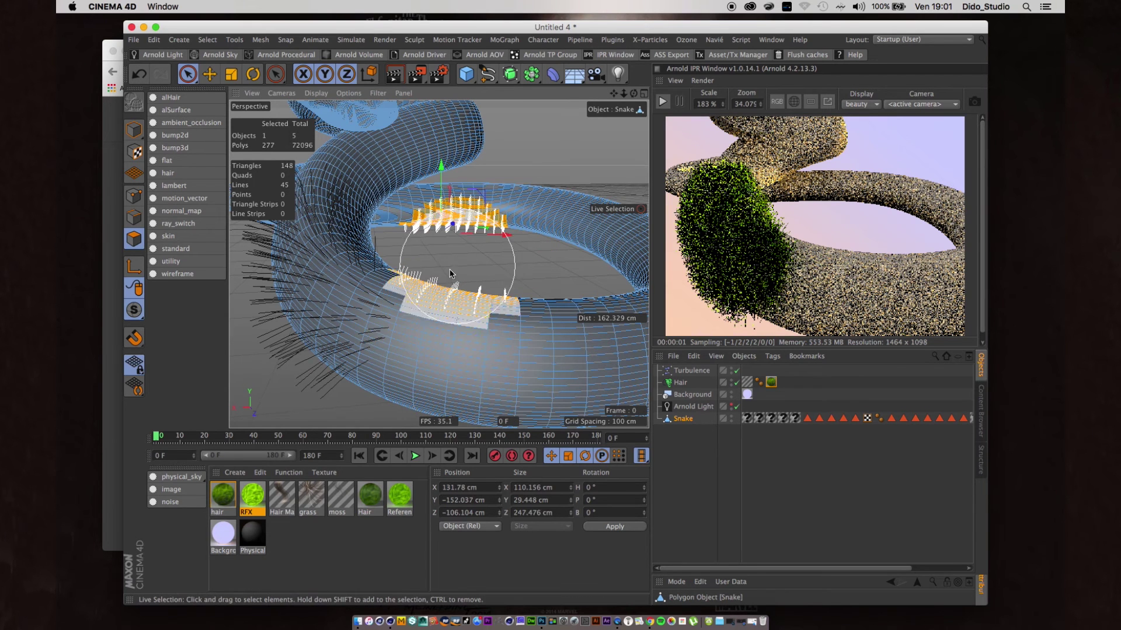
Step: Clear the polygon selection, set the Live Selection radius to 23 and select the polygons on the outer side of the snake's hairy bend
left_click_drag(767, 572, 767, 450)
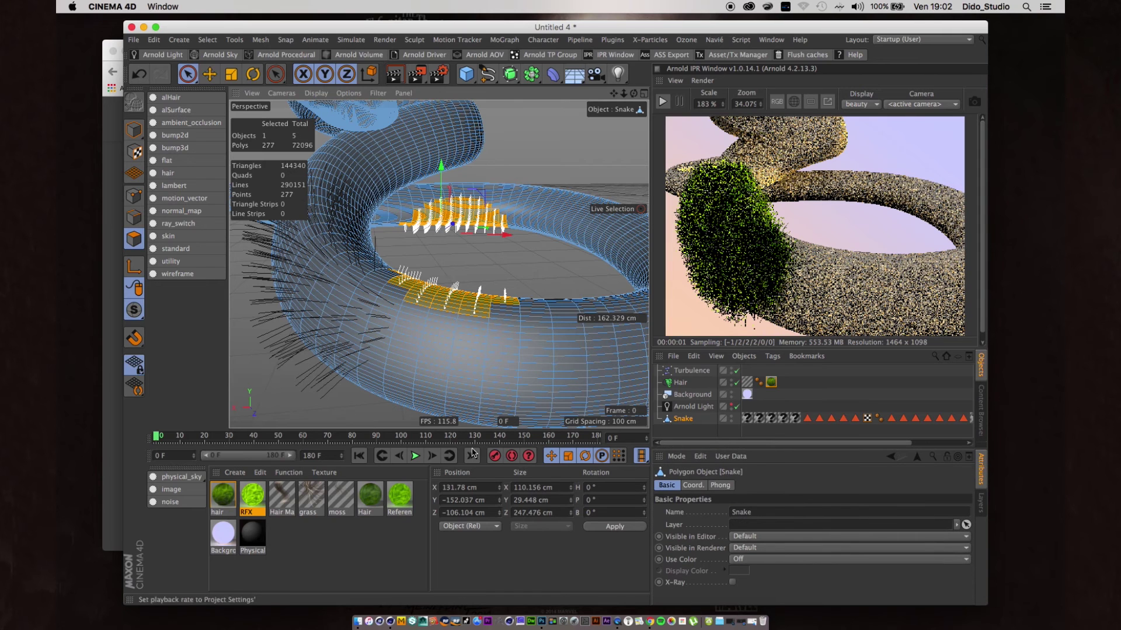
left_click(268, 399)
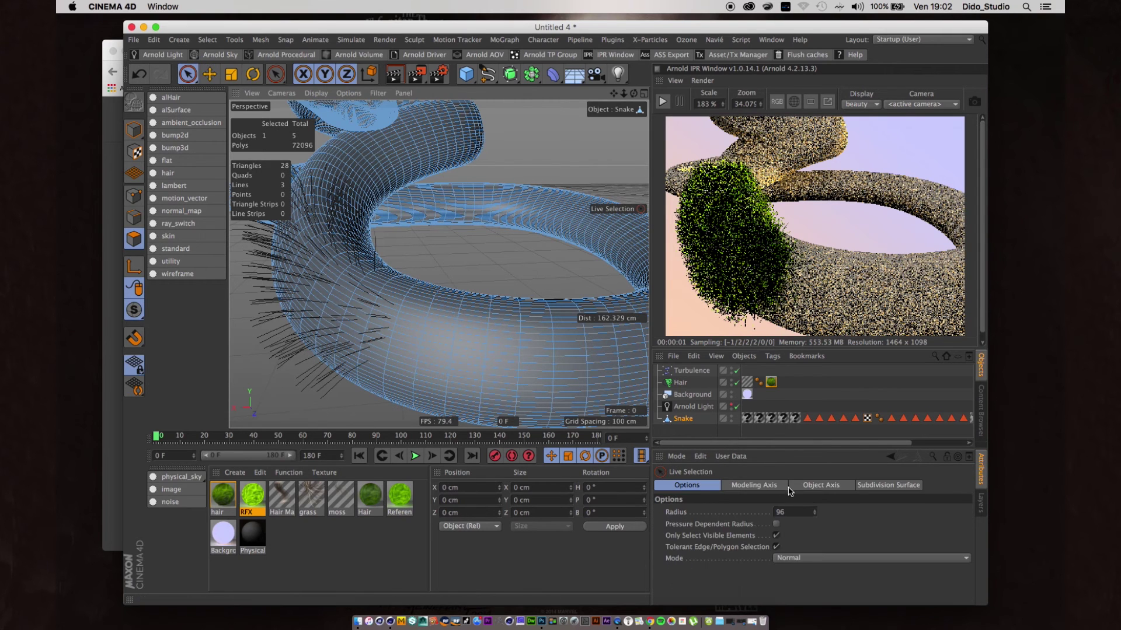
left_click(796, 512)
type("23")
key("Return")
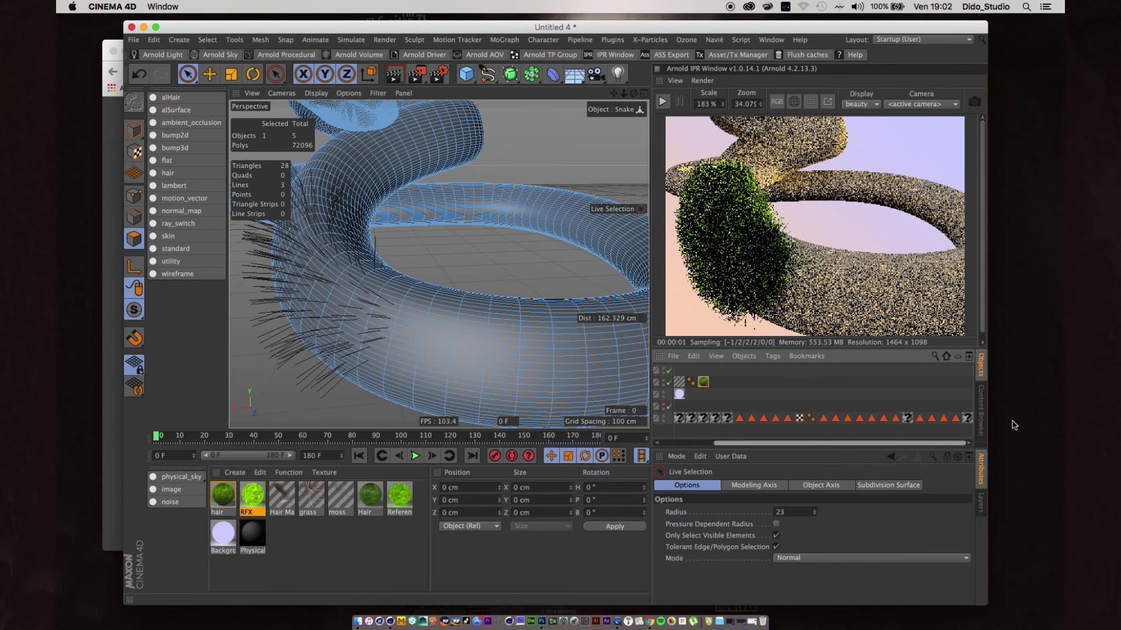
mouse_move(358, 304)
left_mouse_down()
mouse_move(309, 315)
mouse_move(327, 321)
mouse_move(327, 251)
mouse_move(291, 337)
mouse_move(298, 198)
left_mouse_up()
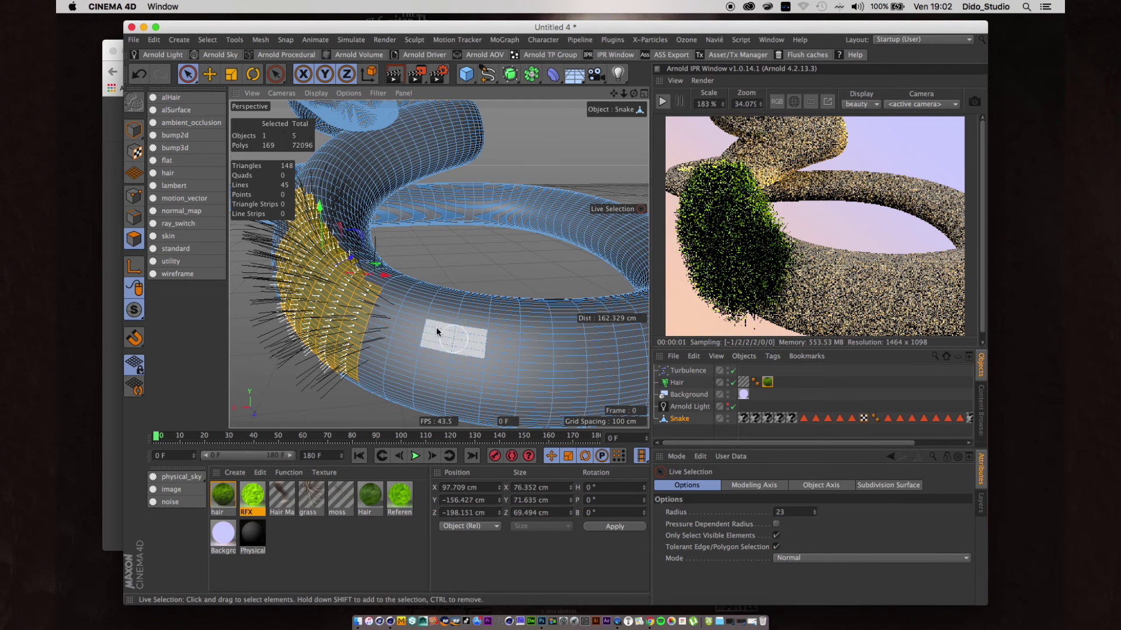
Step: Store the selected polygons in a polygon selection tag and name it graas_big
left_click(208, 39)
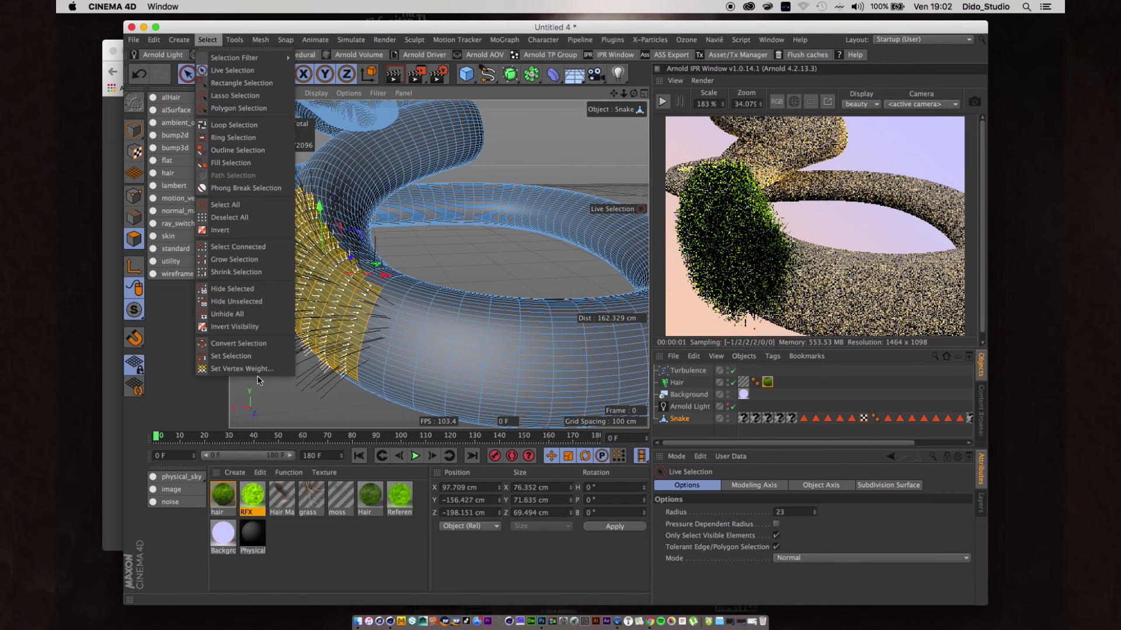
left_click(233, 356)
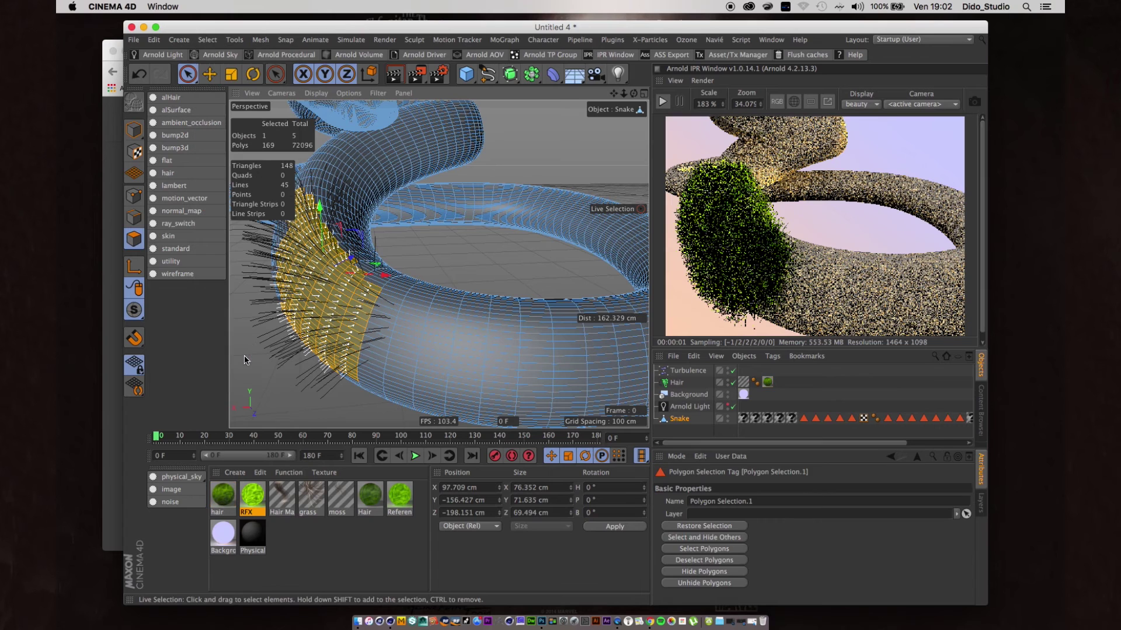
left_click(774, 502)
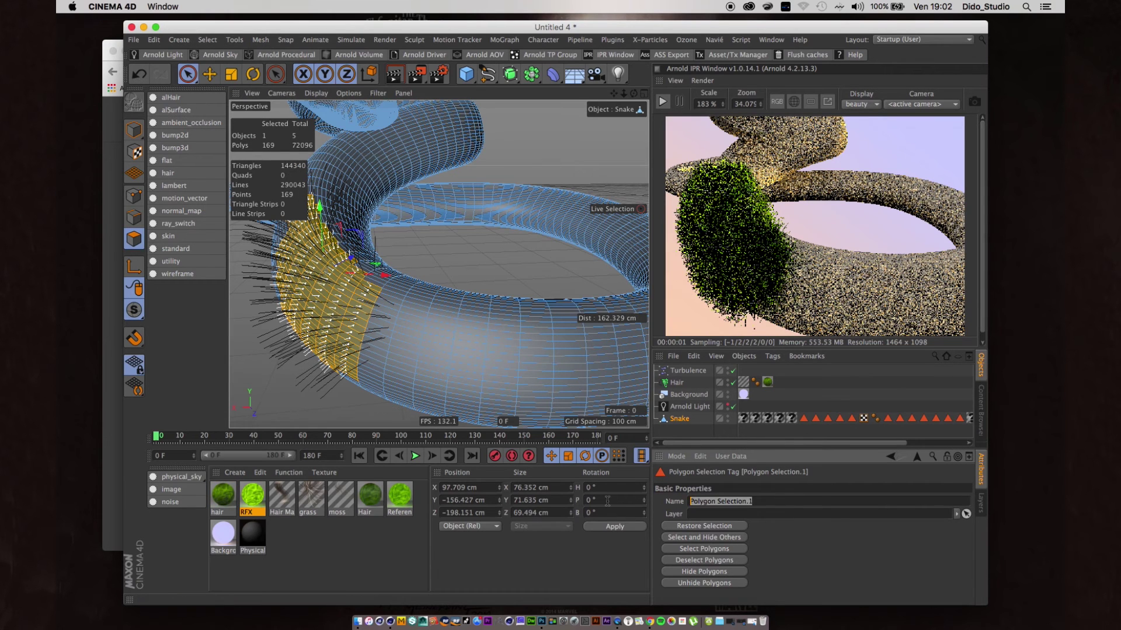
type("gra")
key("Return")
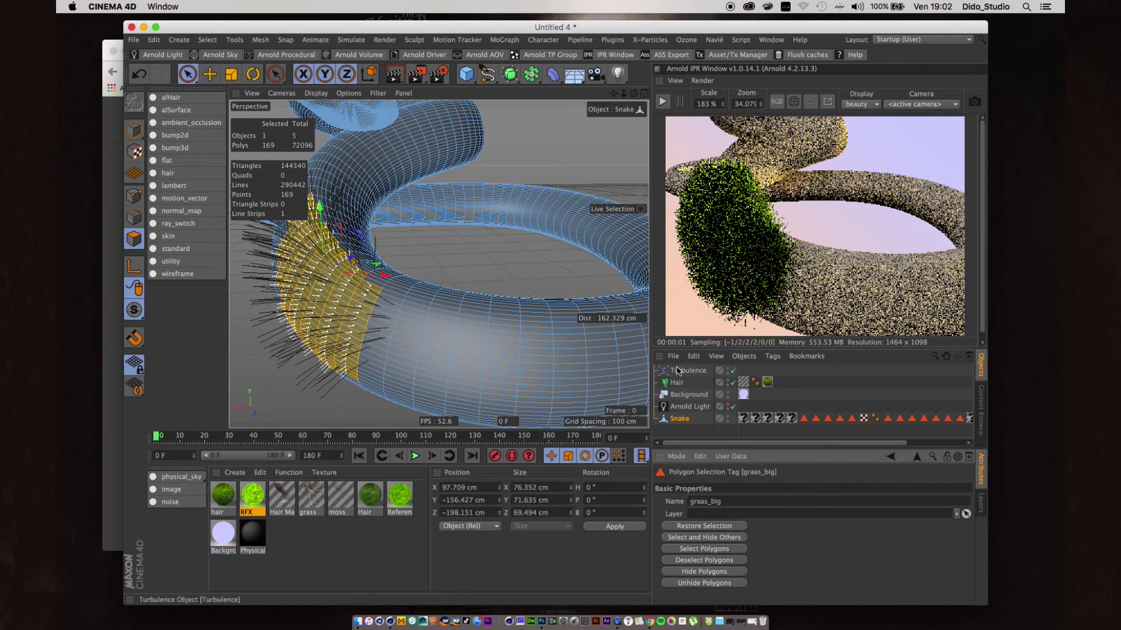
Step: Duplicate the Hair object and rename the copy grass
left_click(675, 382)
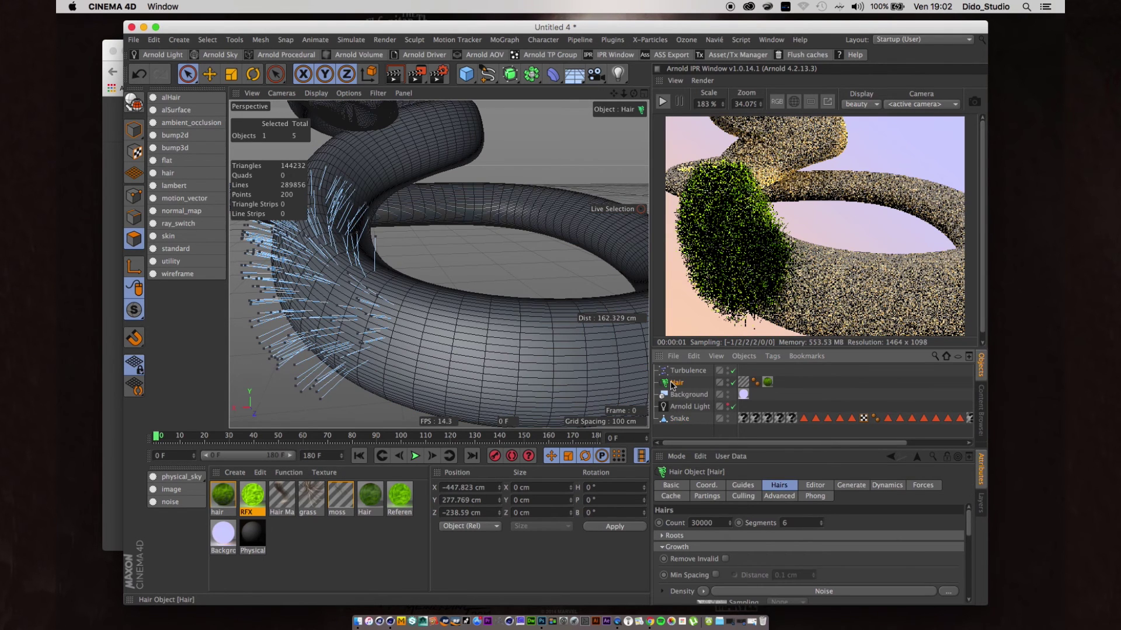
key("super+c")
key("super+v")
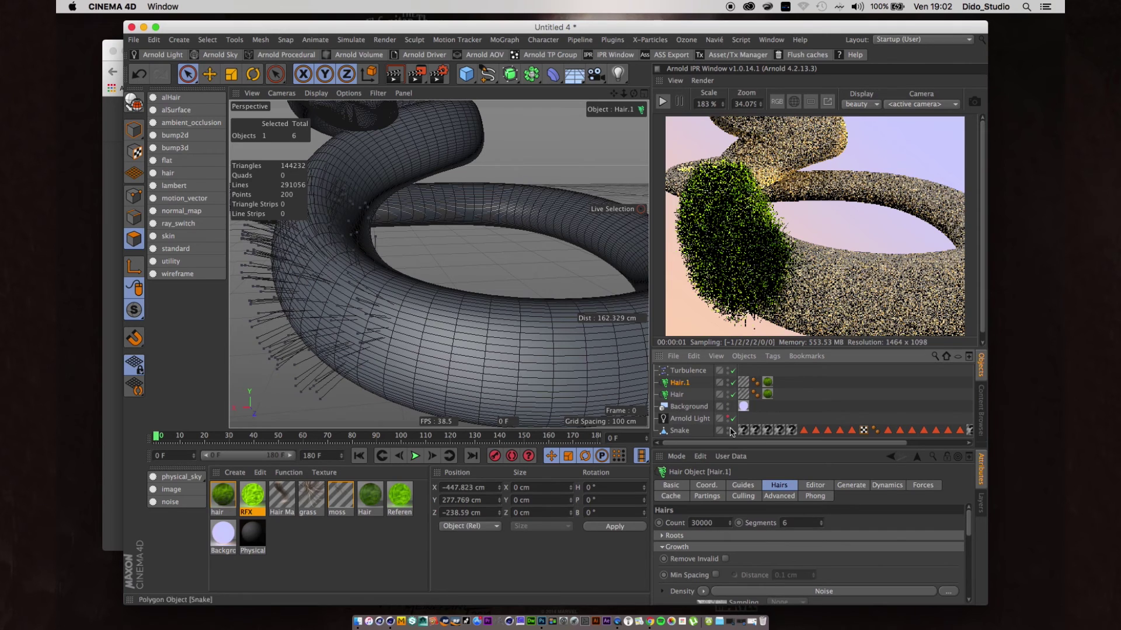
double_click(682, 383)
type("grass")
key("Return")
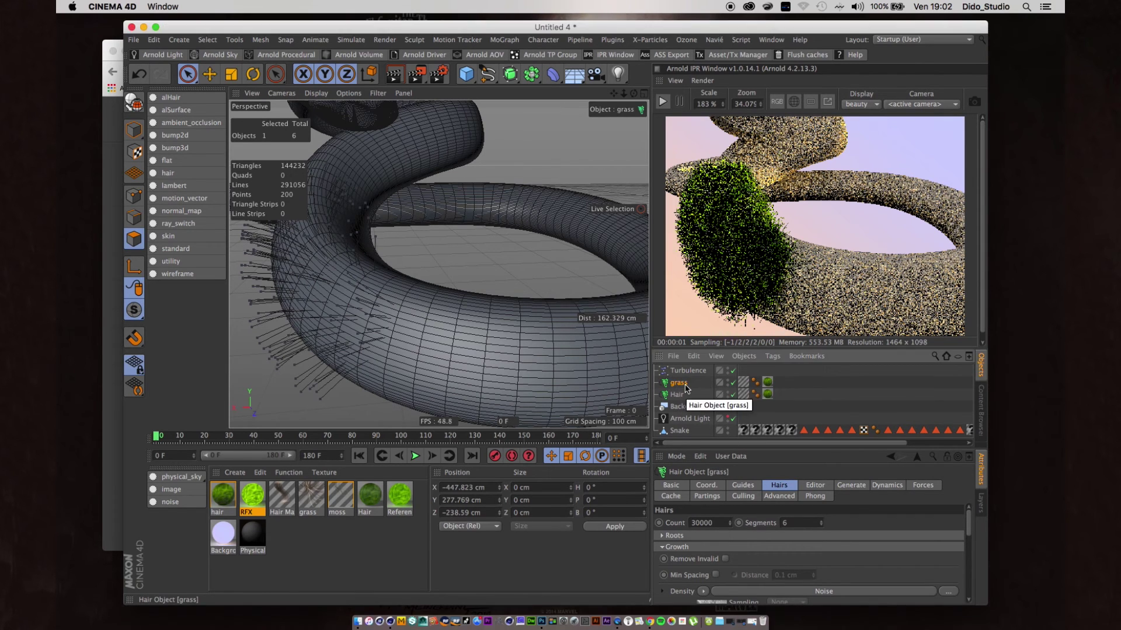
Step: Link the grass object's guides to the graas_big selection tag and regrow the guides
left_click(743, 485)
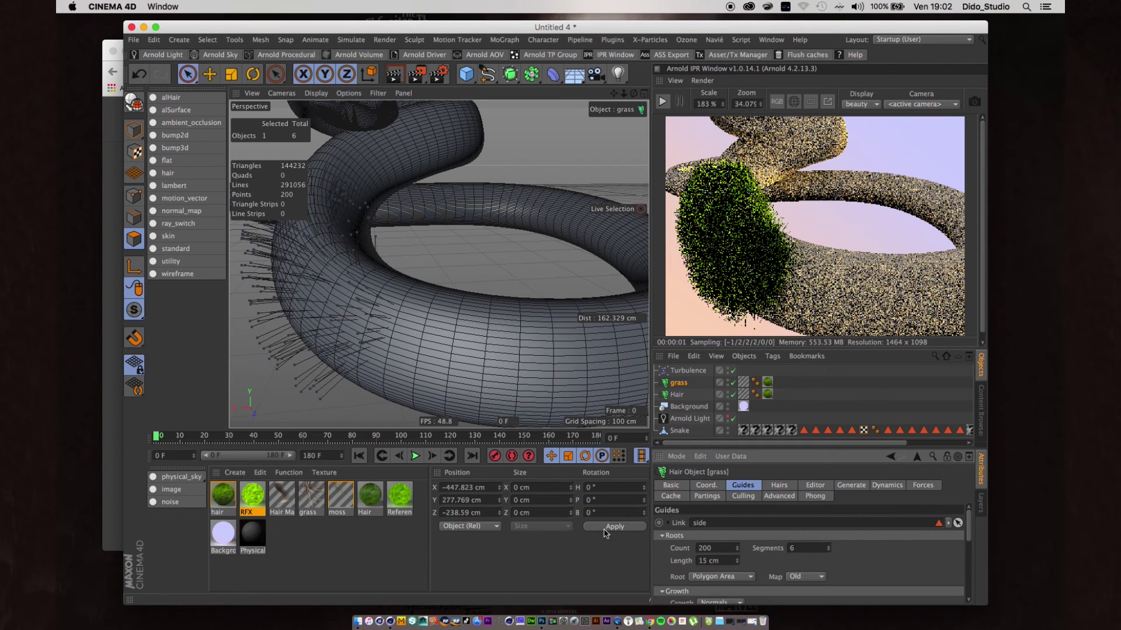
left_click(922, 443)
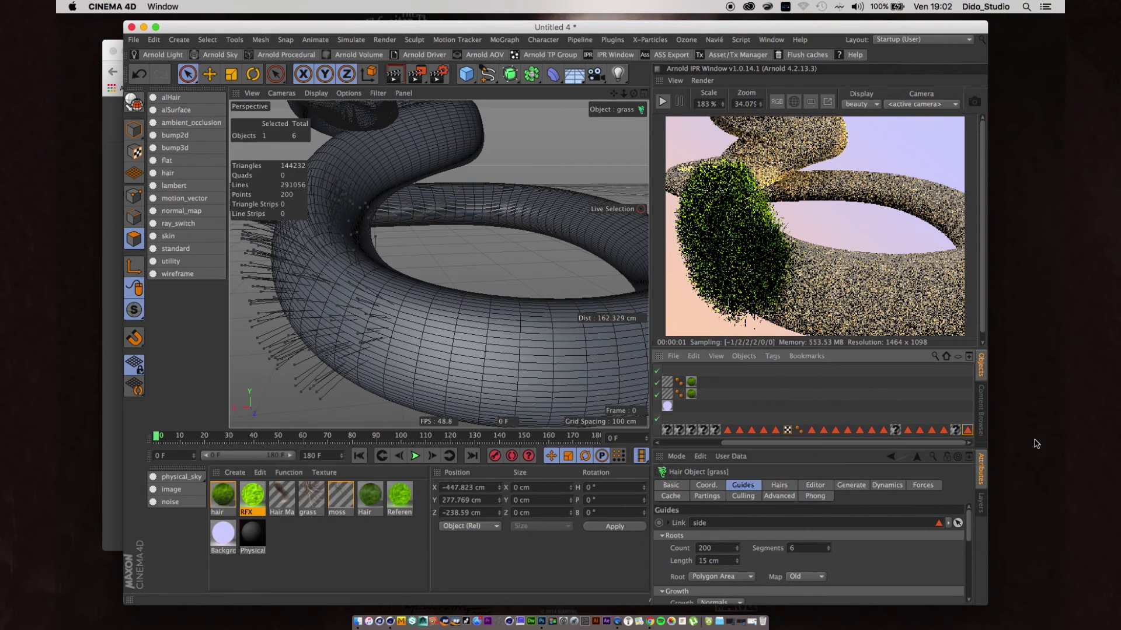
left_click_drag(973, 435, 771, 523)
left_click_drag(972, 546, 971, 593)
left_click(734, 548)
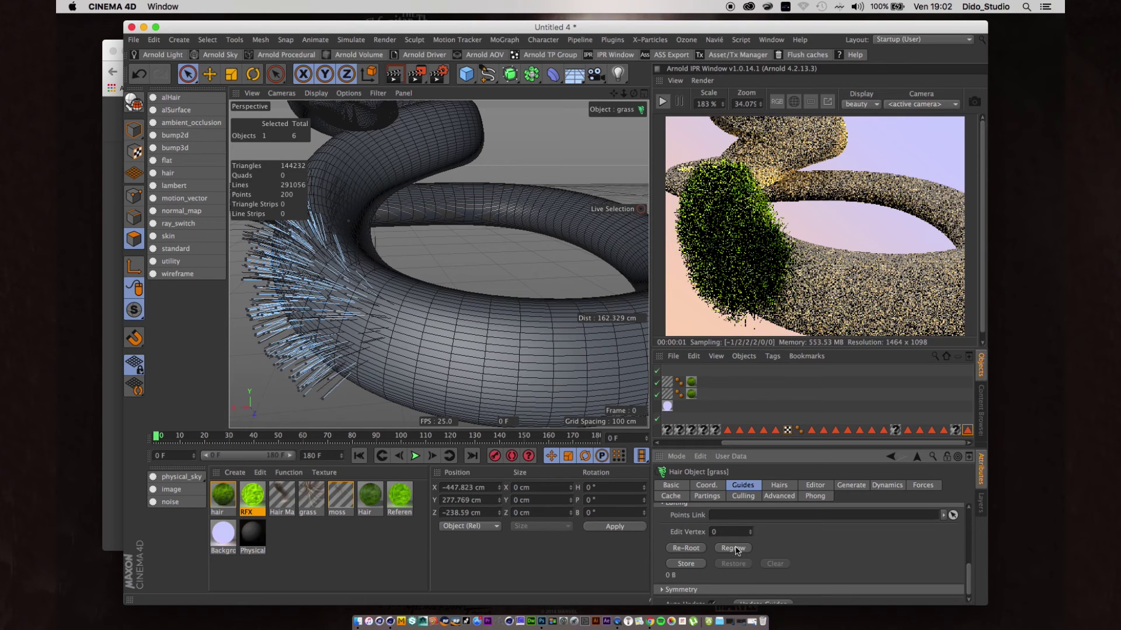
Step: Set the guide length of the grass object to 45 cm
left_click(793, 488)
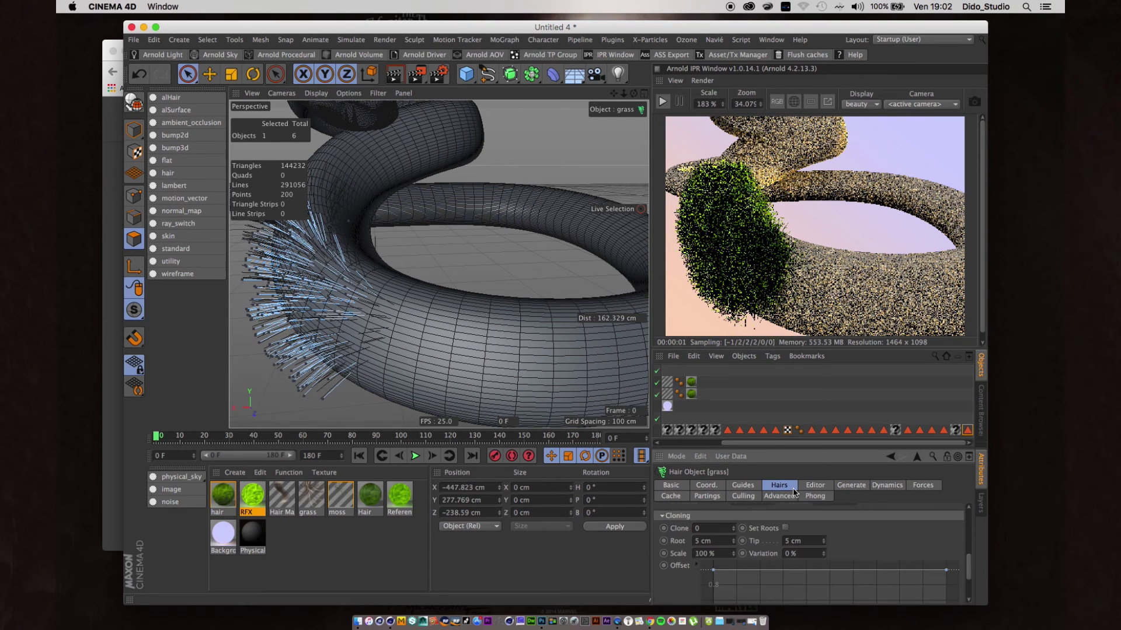
left_click(746, 488)
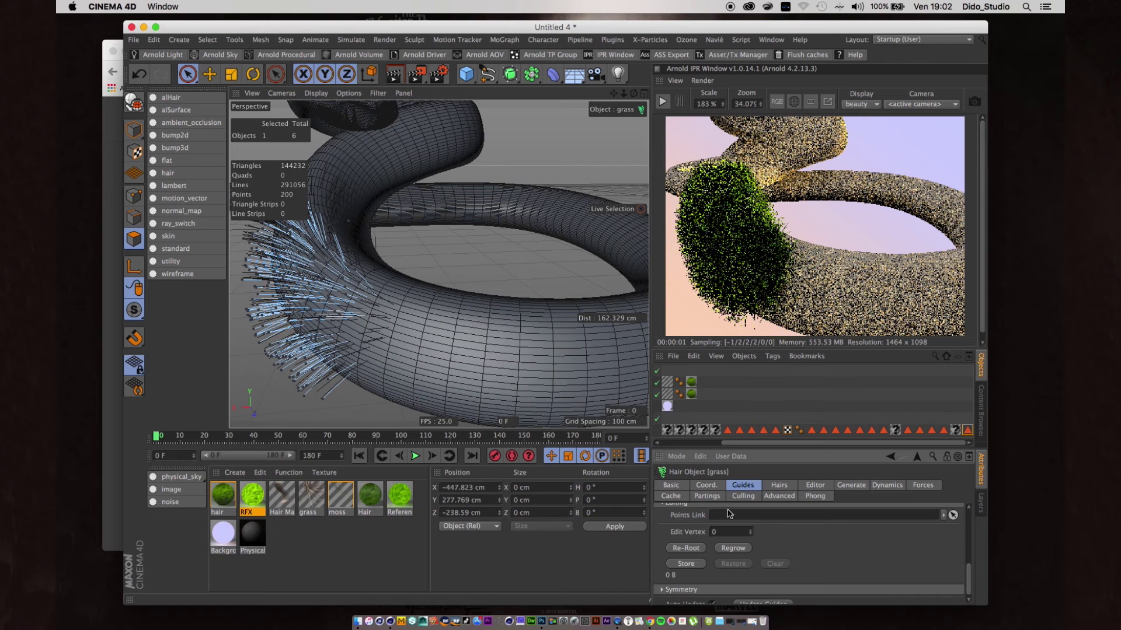
left_click(816, 486)
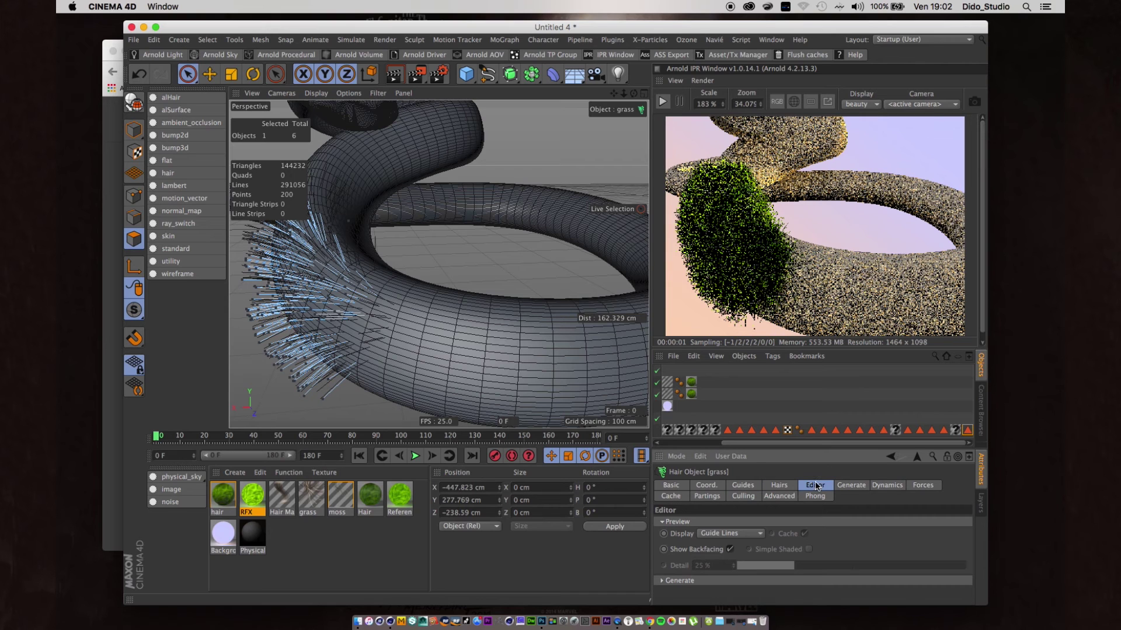
left_click(744, 488)
left_click_drag(725, 559, 694, 561)
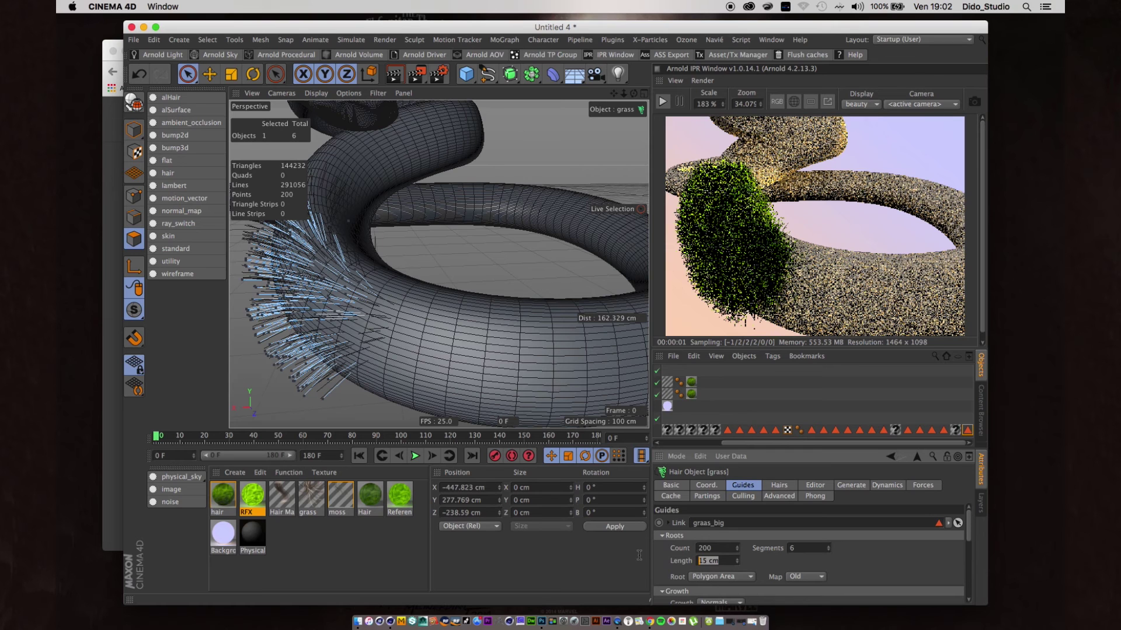
type("45")
key("Return")
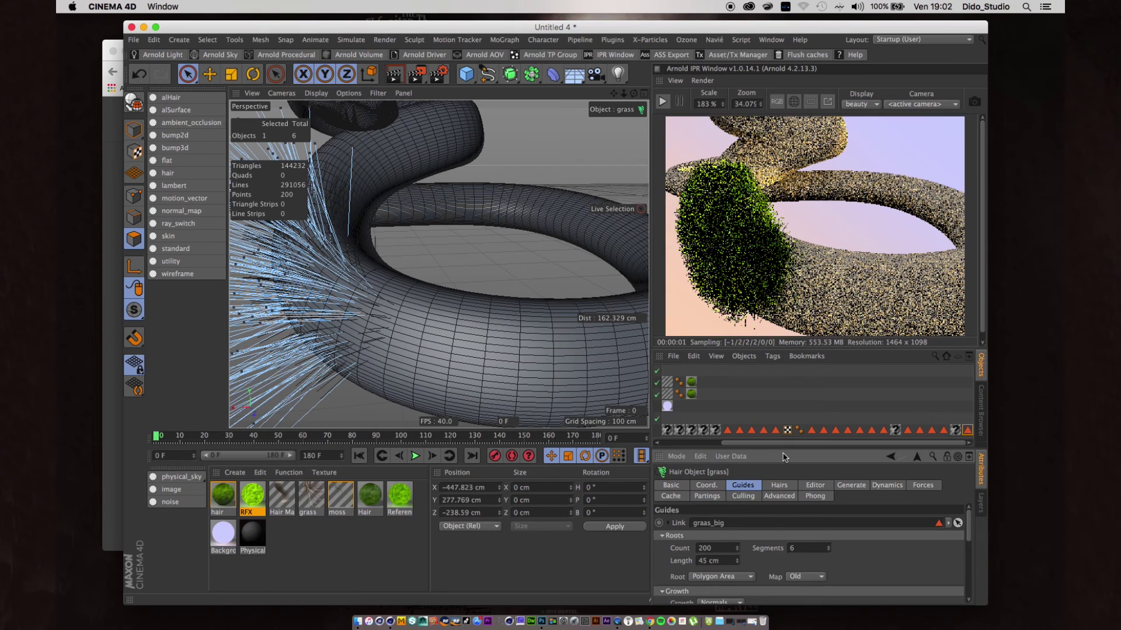
Step: Enter a new hair count for the grass object
left_click(779, 486)
left_click_drag(717, 526, 586, 540)
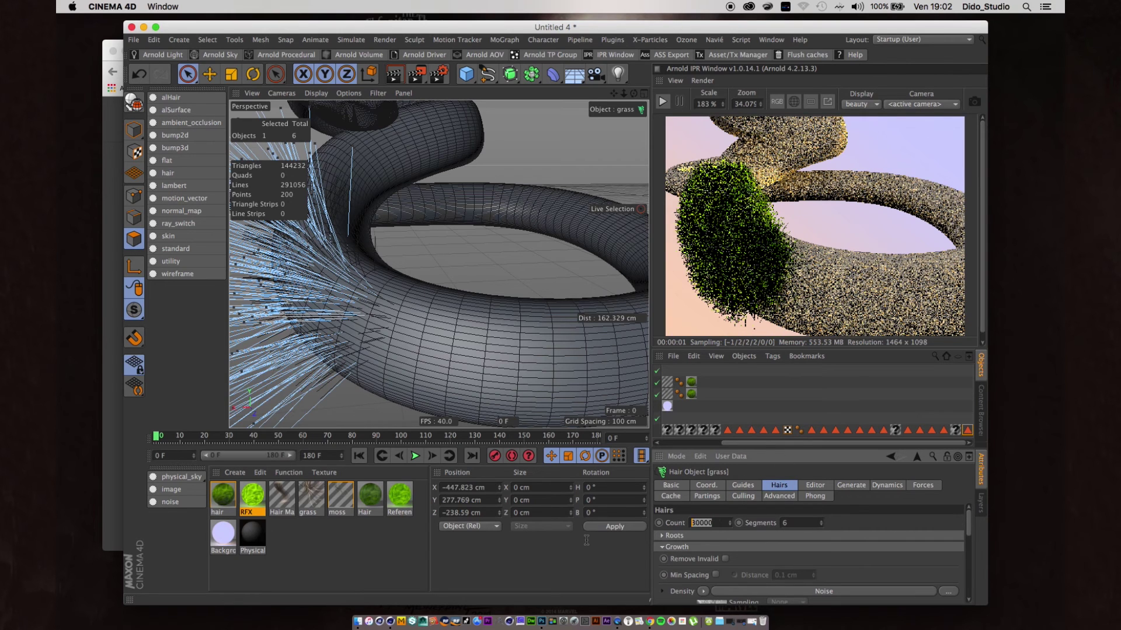
type("3")
Step: Review the Bend settings of the grass hair material and restart the Arnold IPR render
double_click(311, 498)
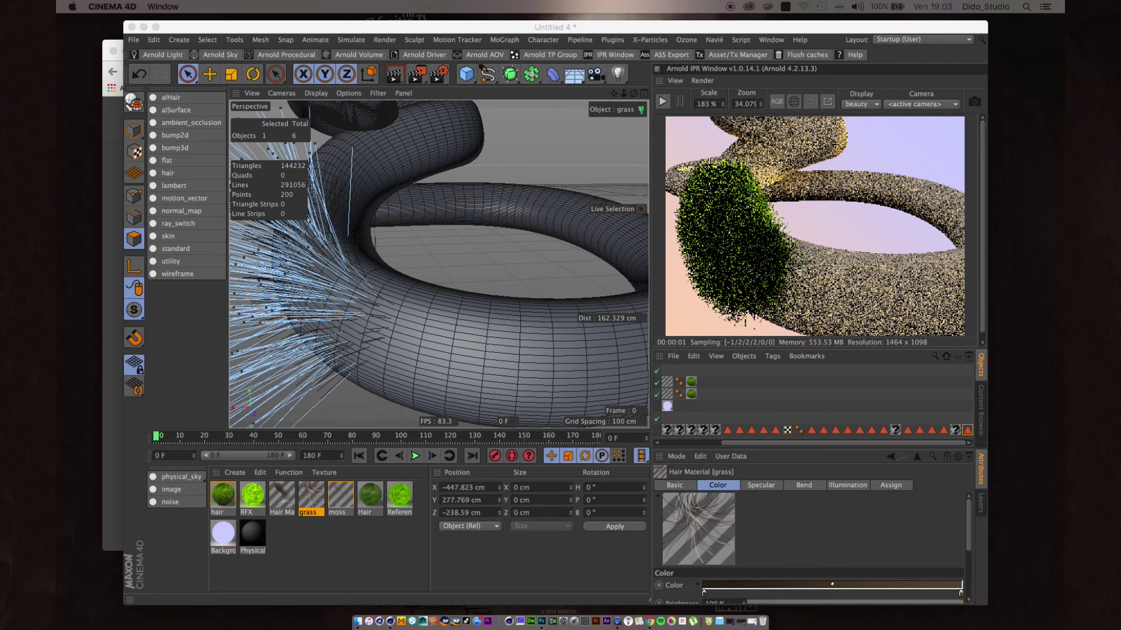
left_click_drag(387, 169, 375, 157)
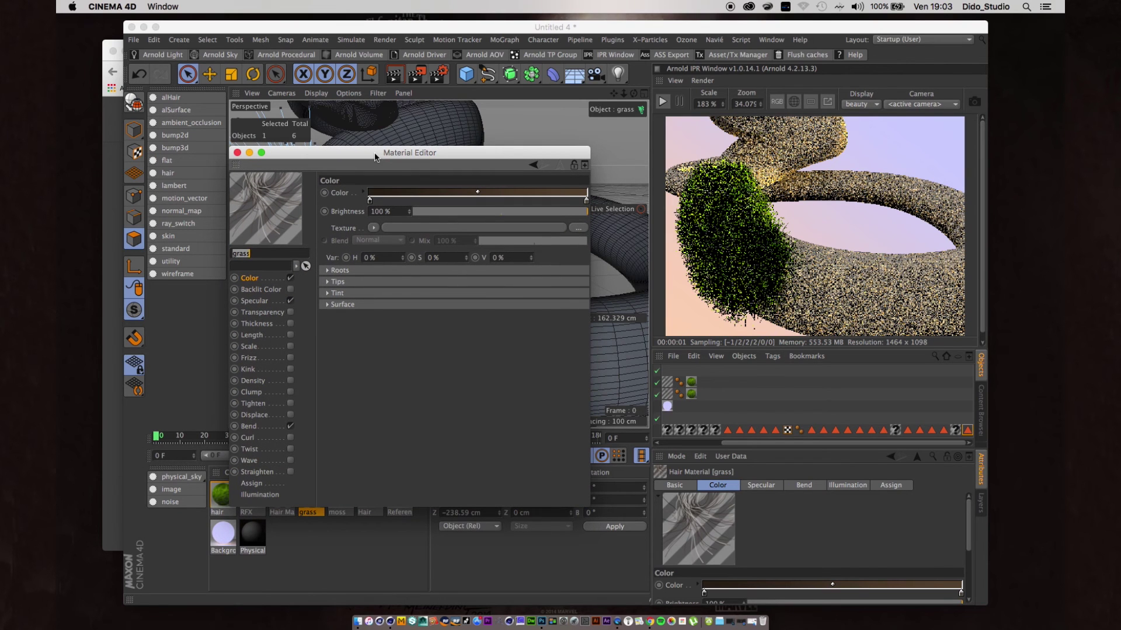
left_click(248, 427)
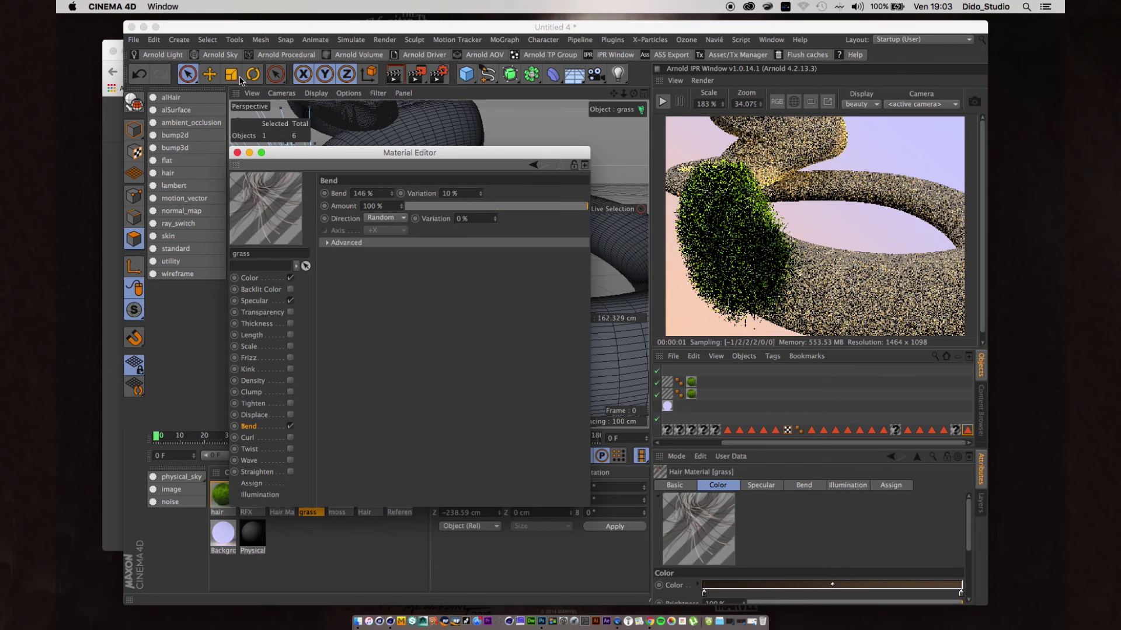
left_click(237, 152)
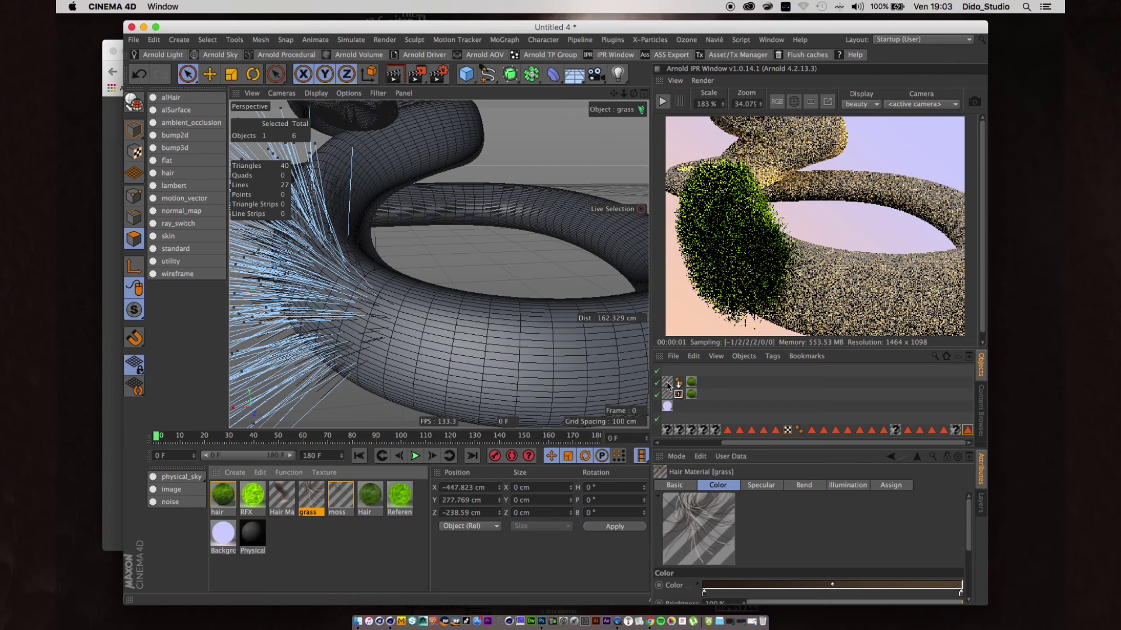
left_click(666, 103)
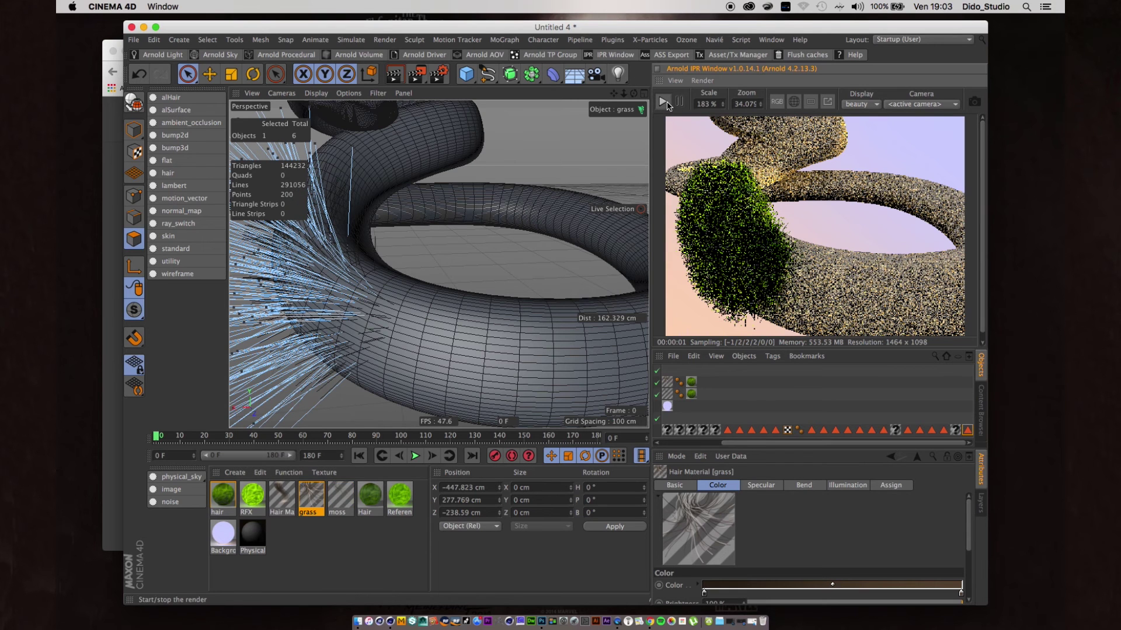
left_click(664, 103)
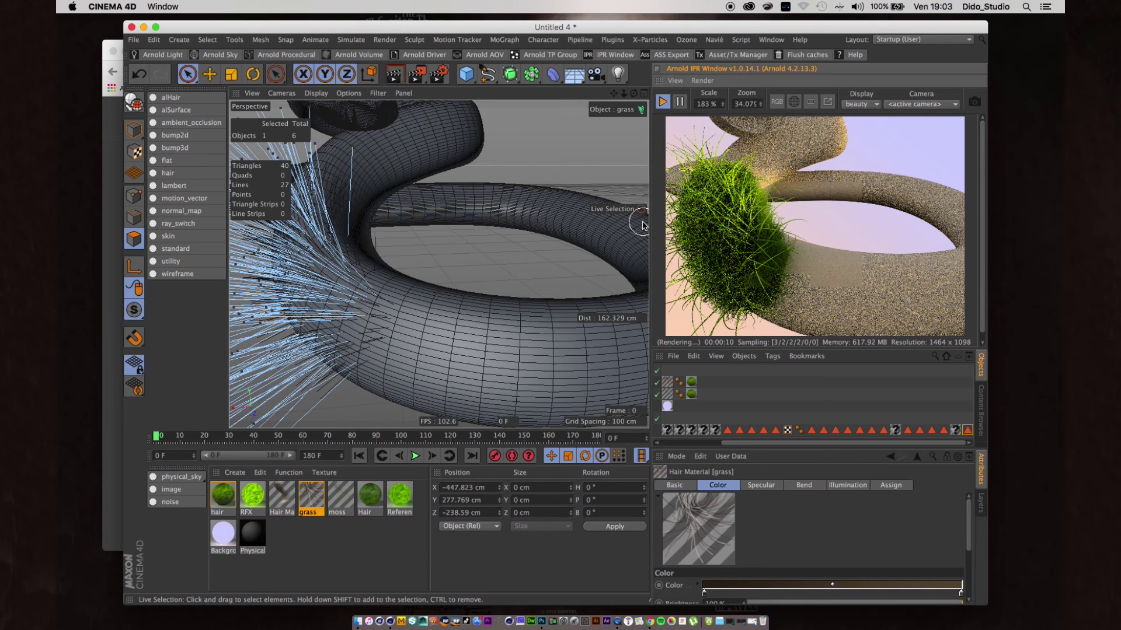
Step: Try the Arnold material named Hair on the grass object's texture tag and inspect the strands from another angle
left_click(379, 547)
left_click_drag(376, 496, 691, 387)
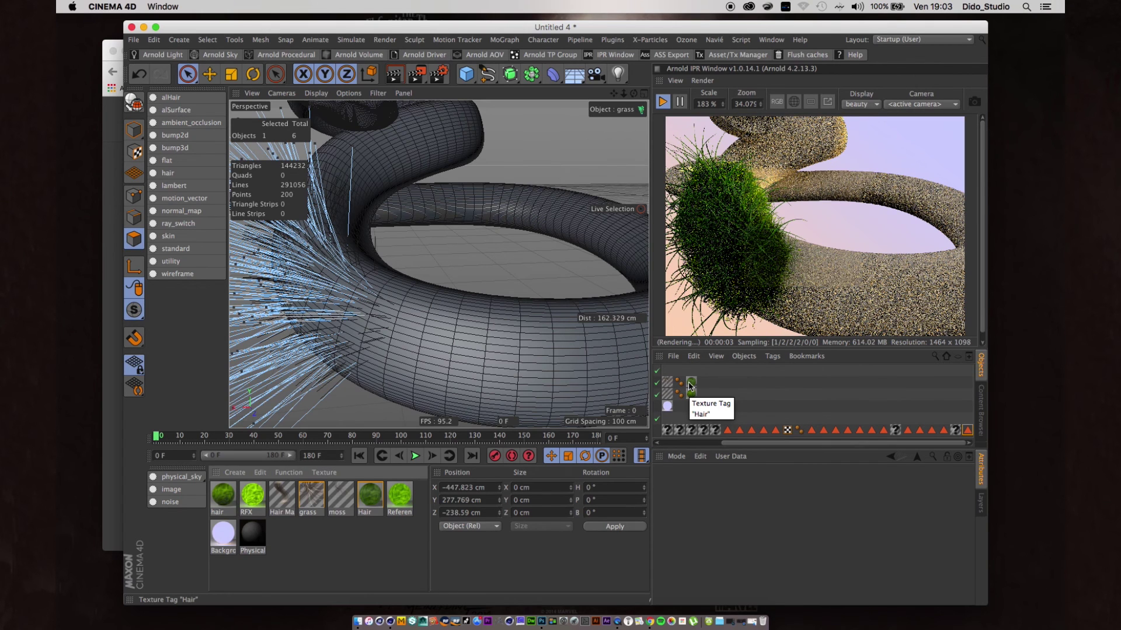
left_click_drag(633, 93, 451, 261)
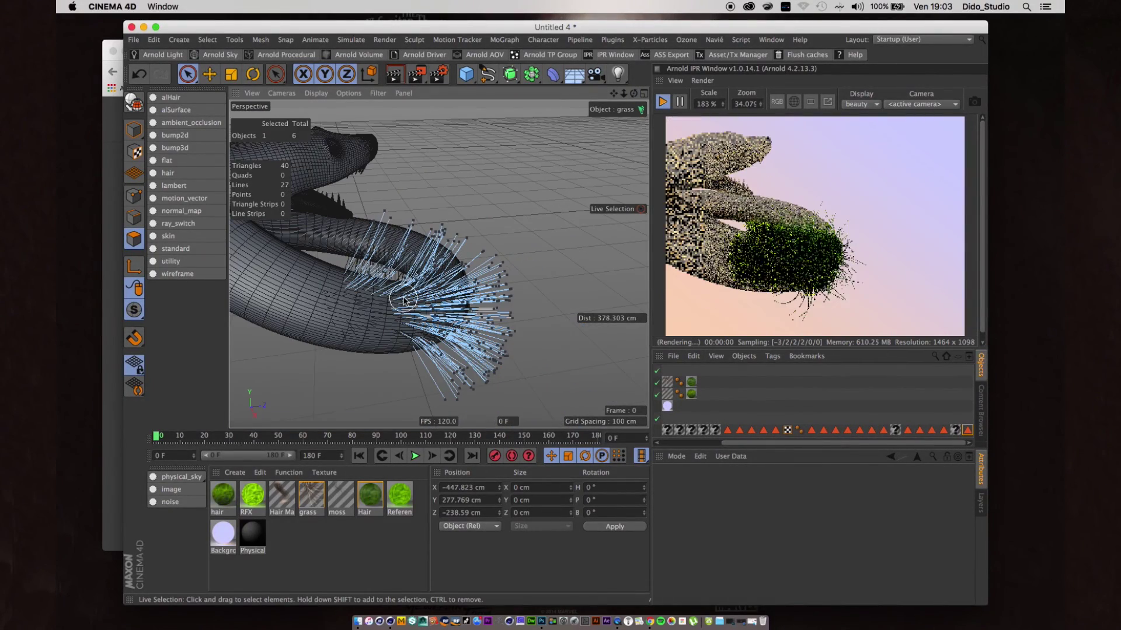
scroll(373, 310, "up", 3)
scroll(373, 309, "up", 2)
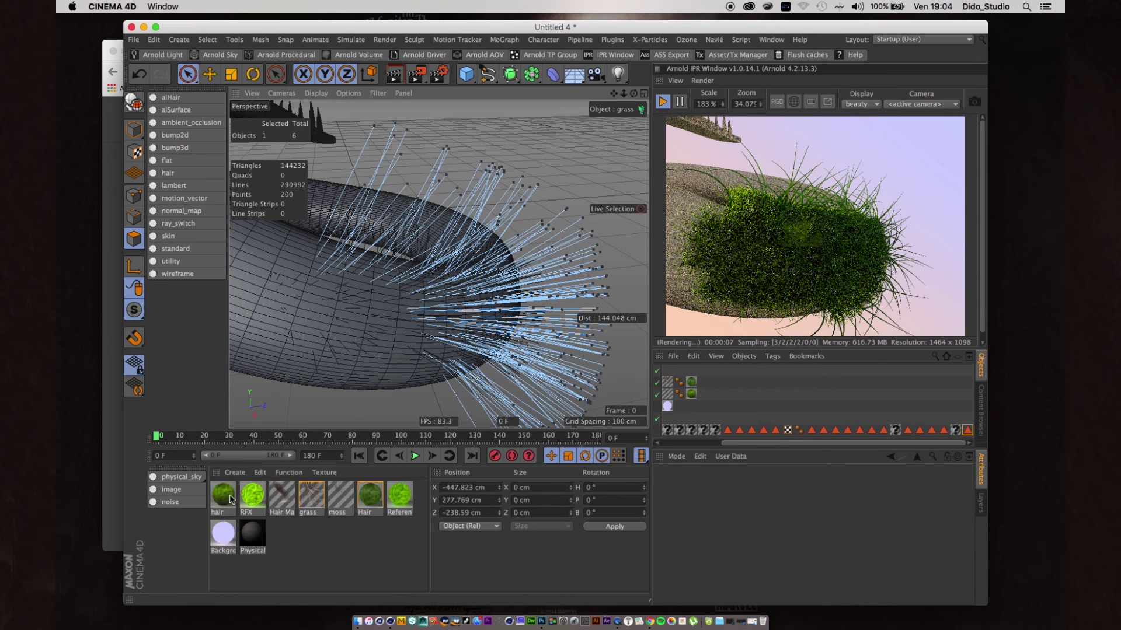
Step: Assign the lowercase hair material to the grass object's texture tag and stop the IPR render
left_click_drag(225, 496, 692, 389)
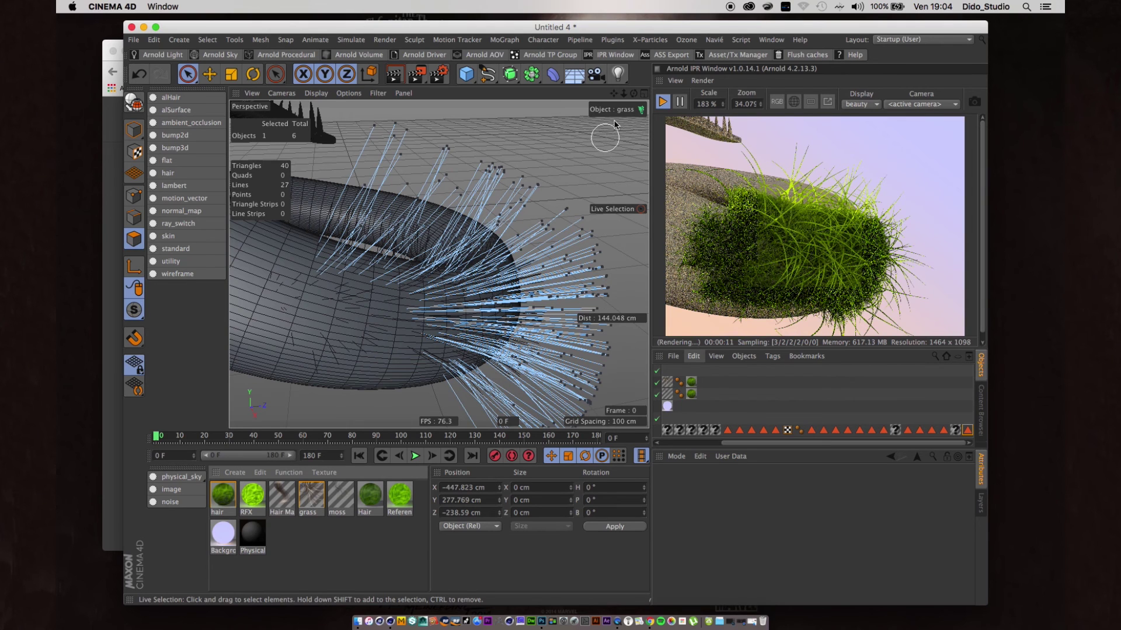
left_click(663, 103)
left_click(663, 103)
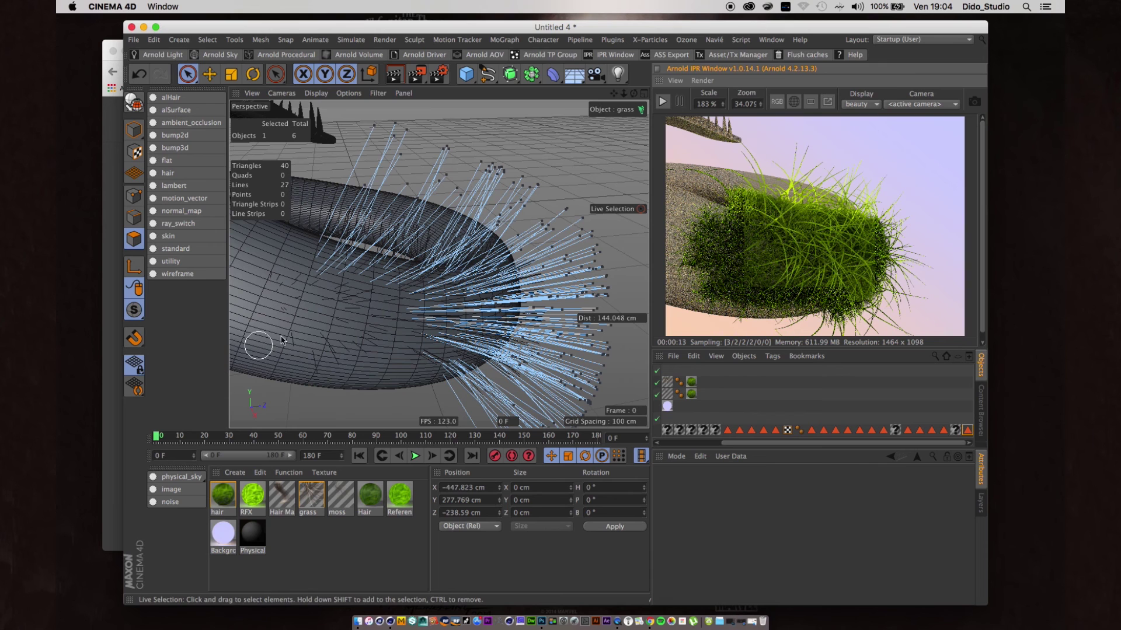
Step: Copy the curlyyy hair material from snake_moss_updatev2.c4d into the Untitled 4 project
key("v")
mouse_move(319, 350)
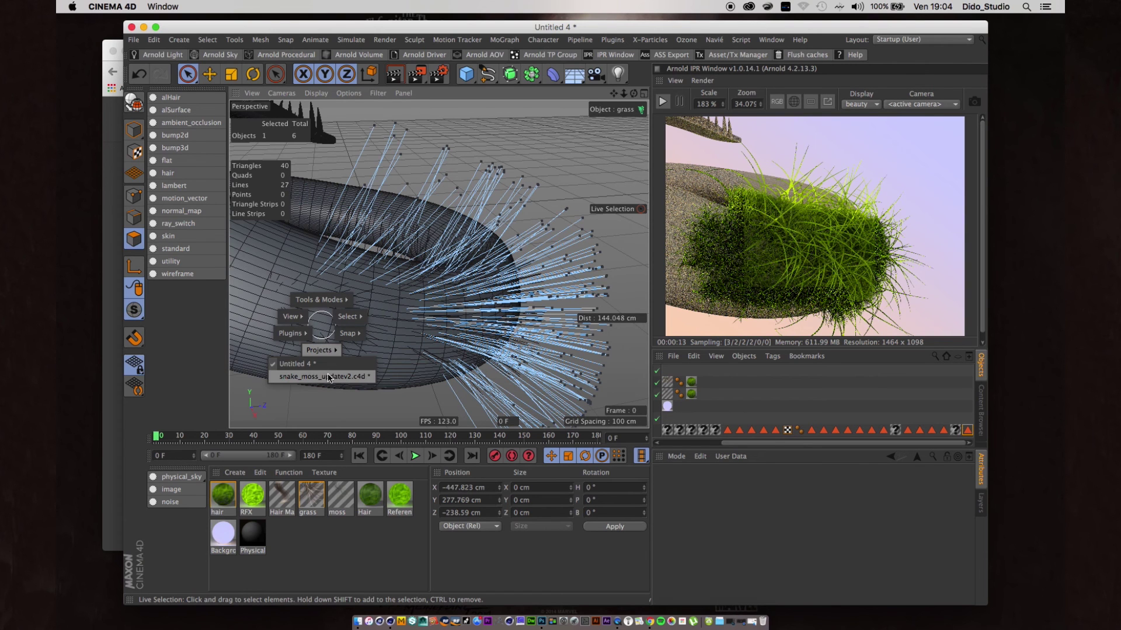
left_click(328, 376)
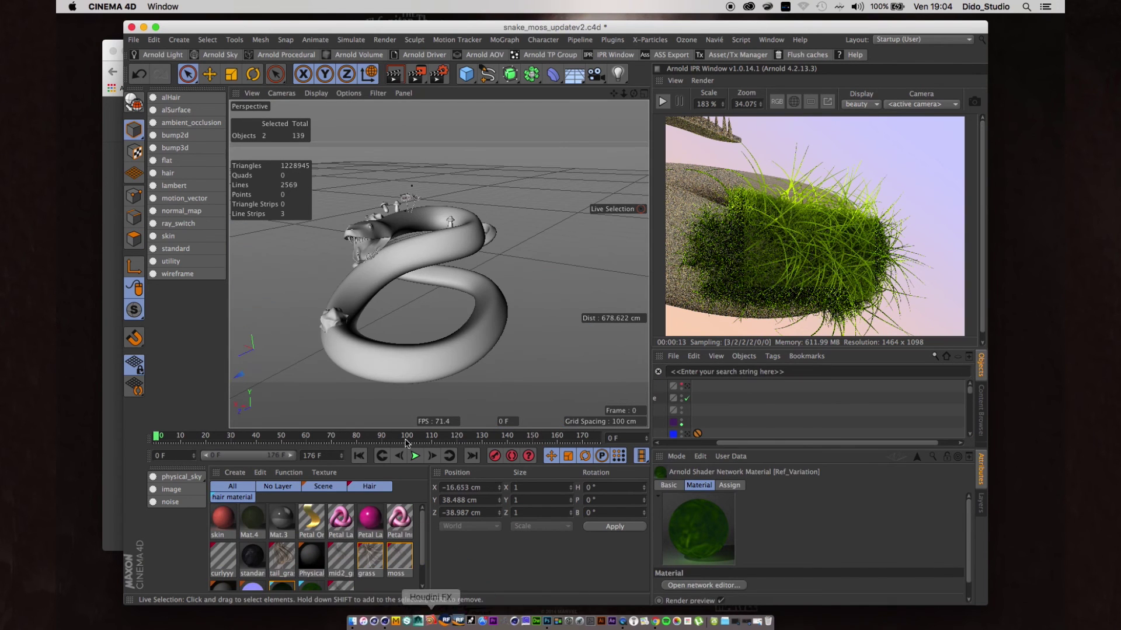
left_click_drag(421, 529, 225, 535)
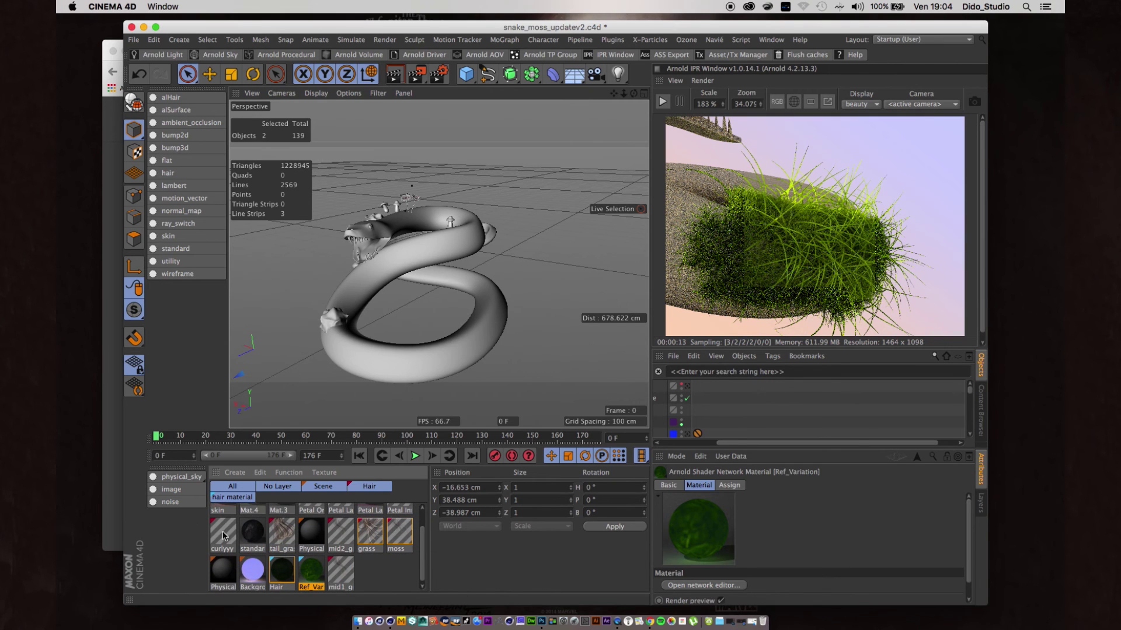
left_click(228, 541)
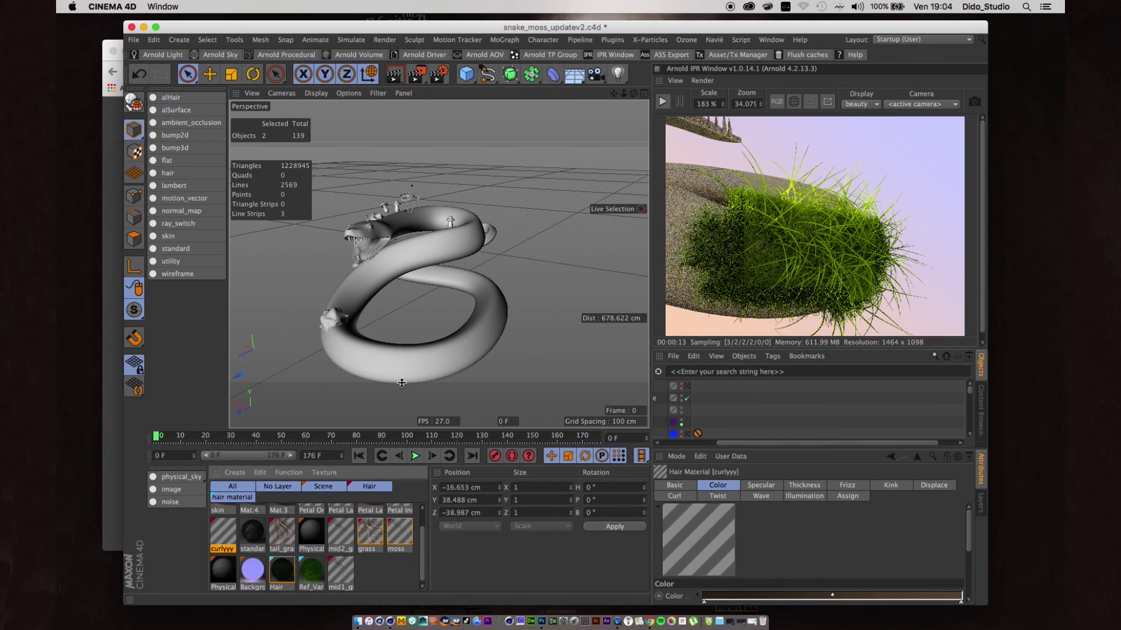
key("v")
mouse_move(402, 404)
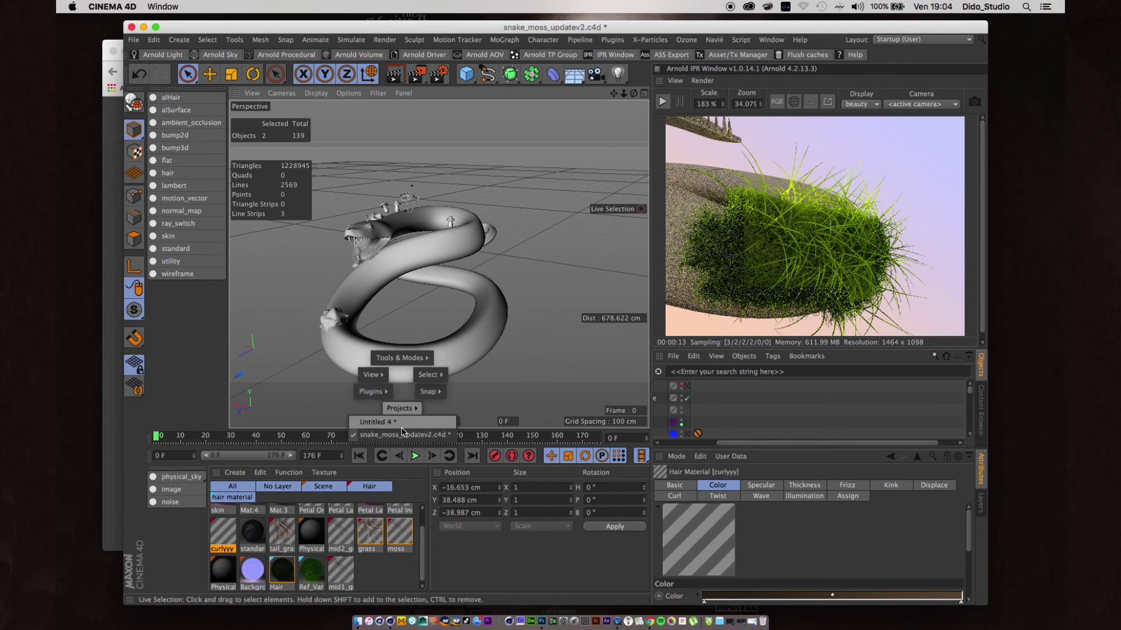
left_click(401, 432)
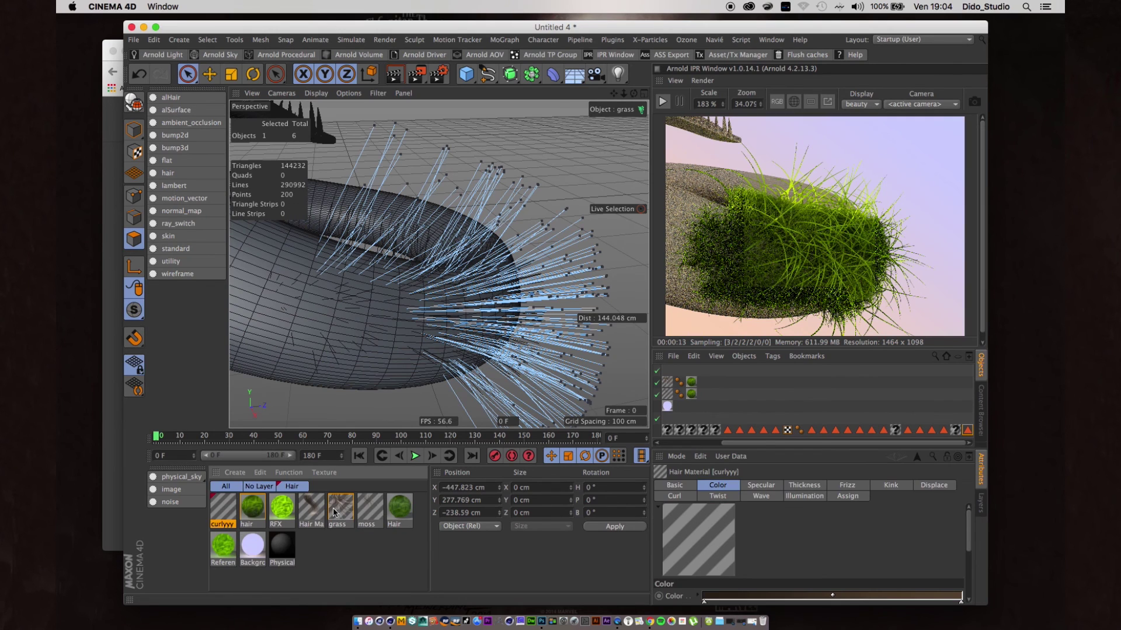
Step: Replace the hair material on the moss Hair object with curlyyy and restart the IPR render
left_click_drag(230, 509, 668, 394)
left_click(663, 103)
left_click(663, 103)
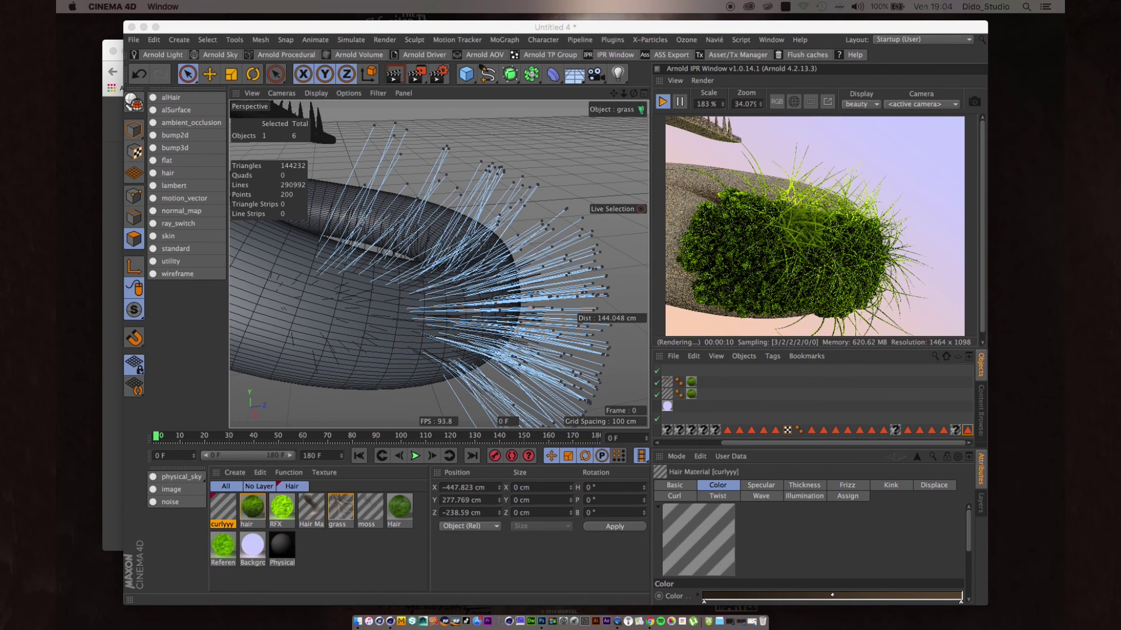
Step: Review the Curl and Twist settings of the curlyyy material and stop the IPR render
double_click(223, 507)
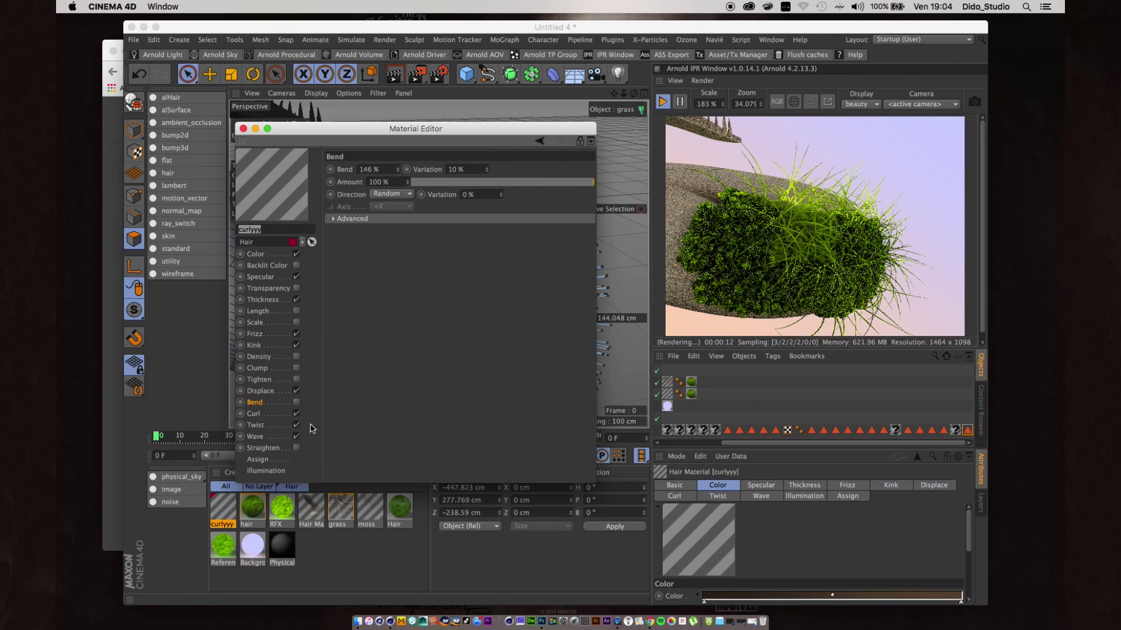
left_click(256, 416)
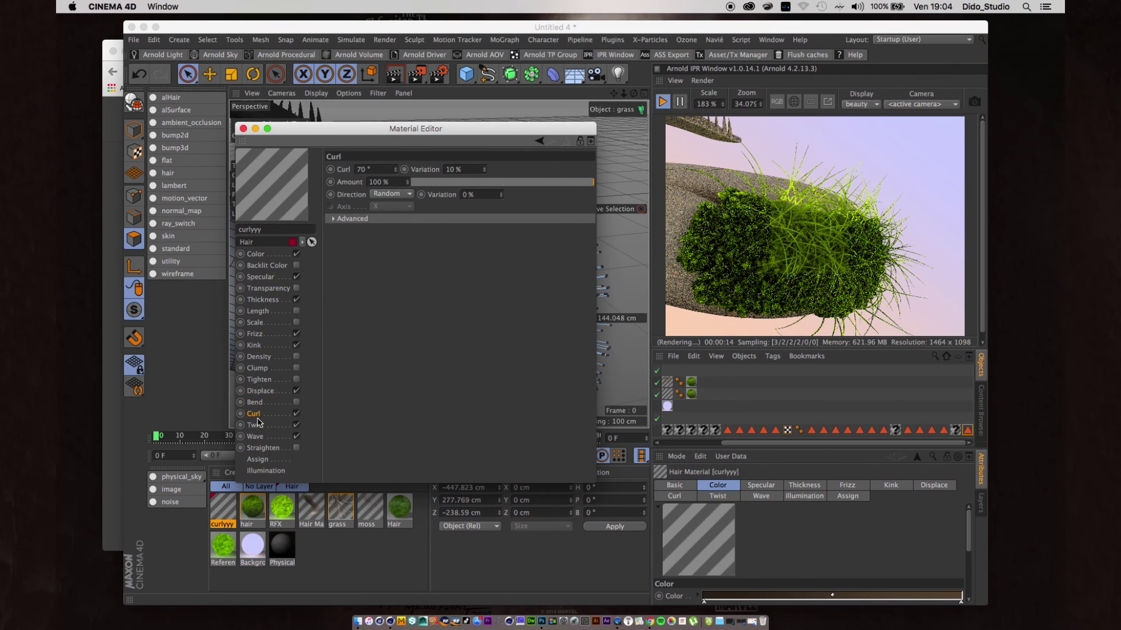
left_click(260, 427)
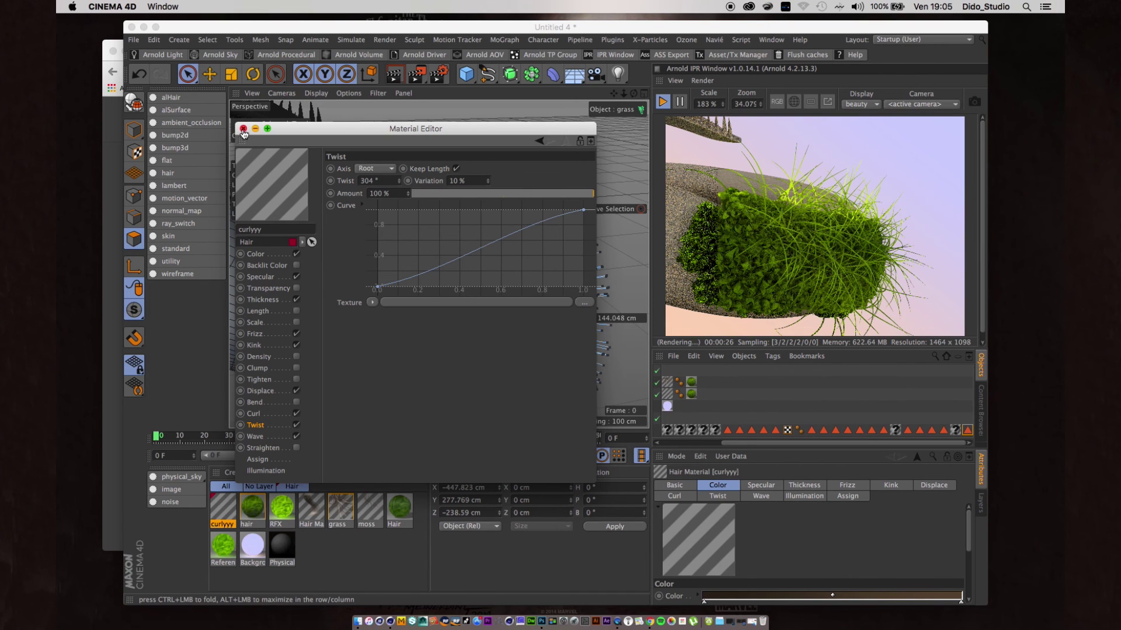
left_click(243, 128)
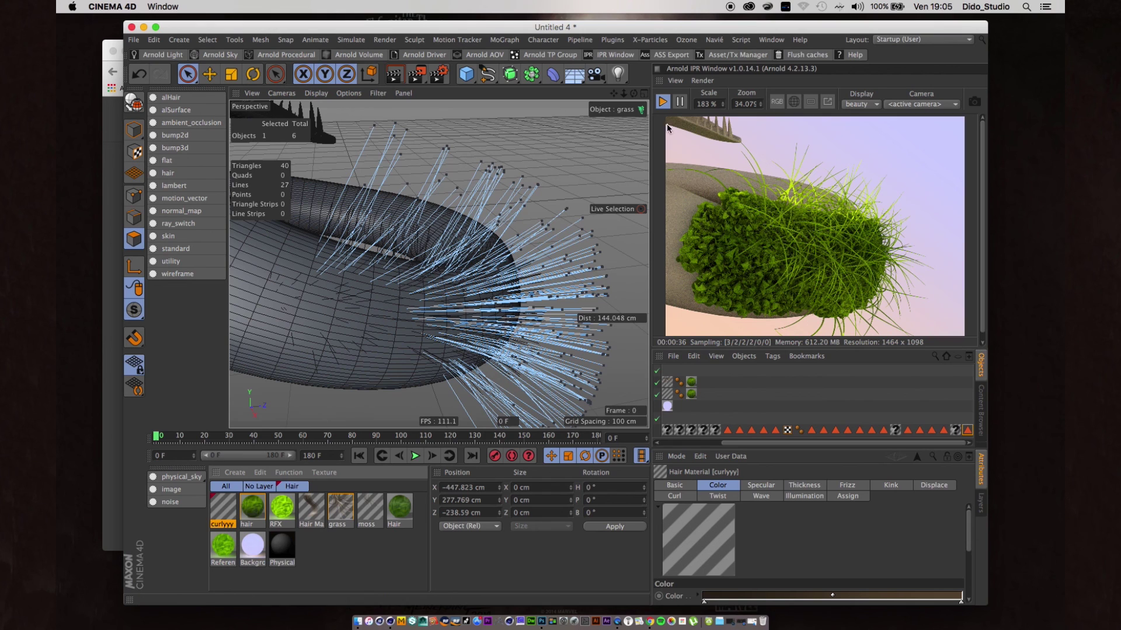
left_click(665, 105)
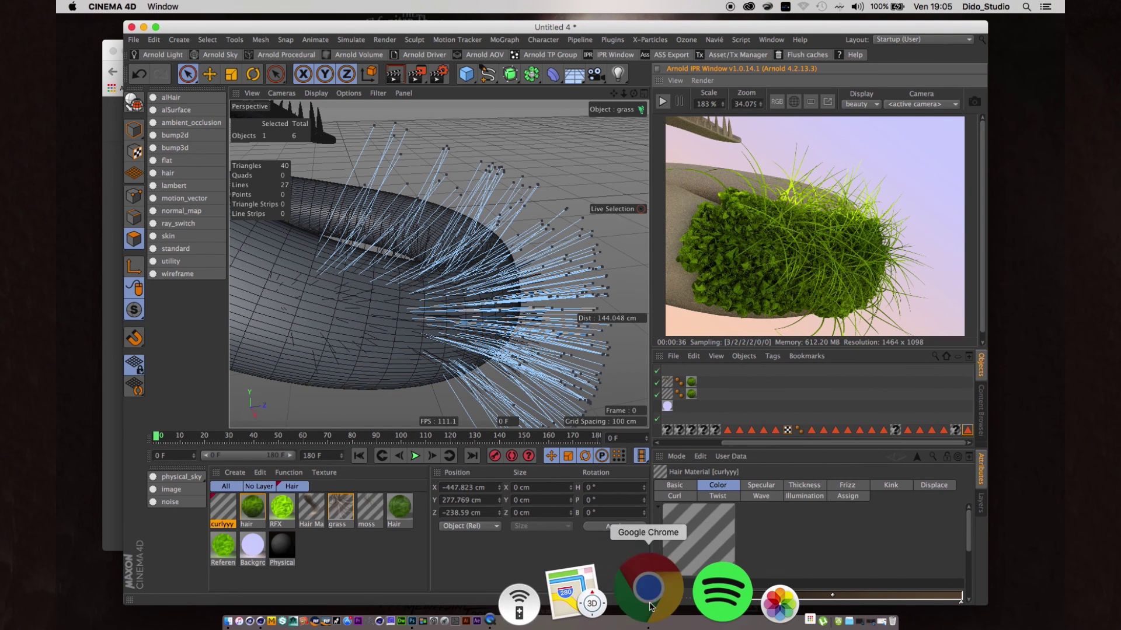
Step: Switch to Google Chrome, close the open snake post and browse the artist's Instagram profile
left_click(648, 601)
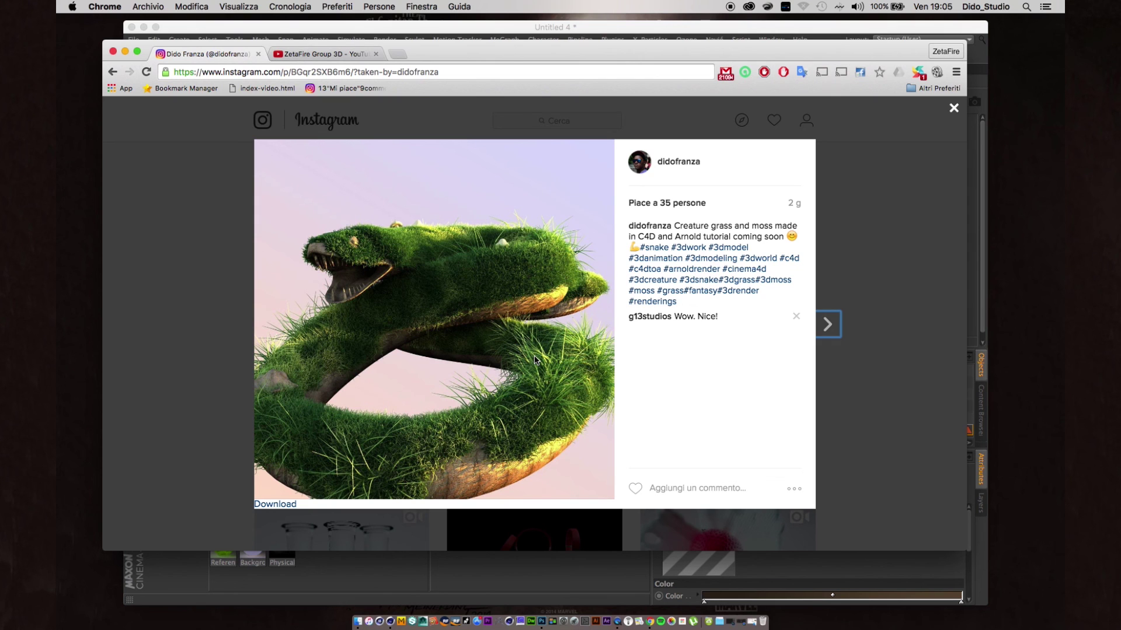
left_click(843, 290)
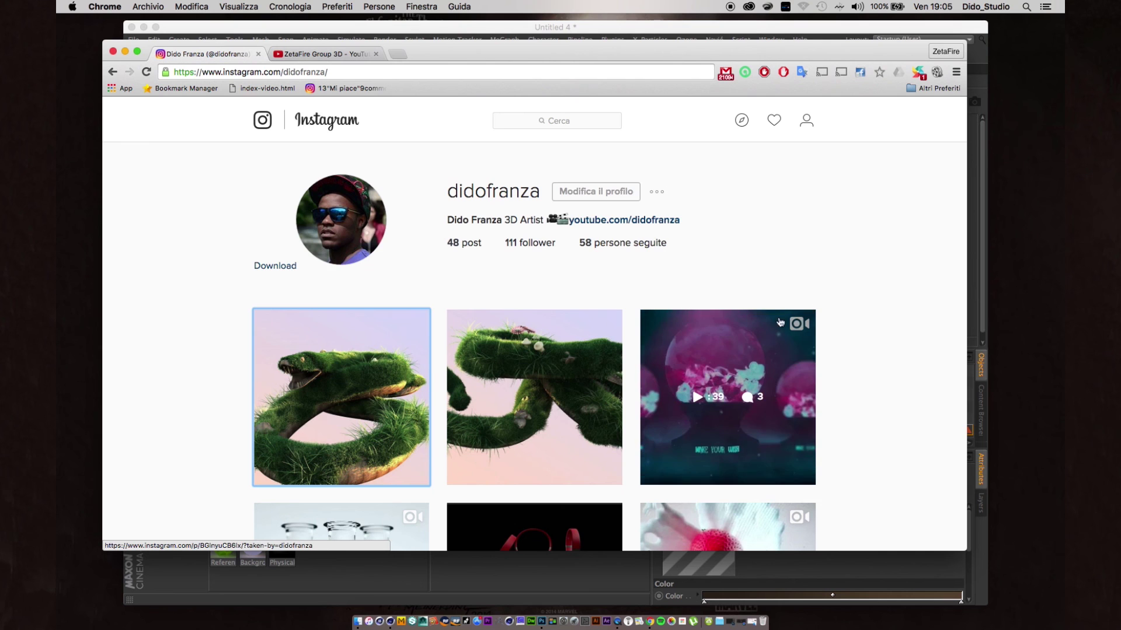
scroll(740, 374, "down", 10)
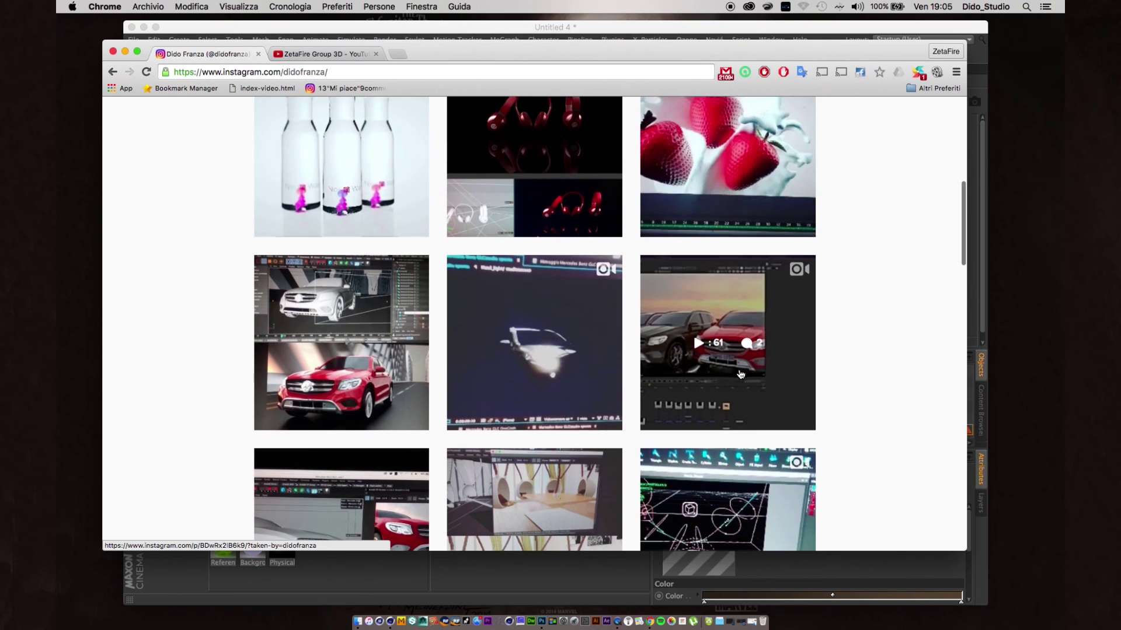
scroll(740, 374, "down", 4)
scroll(740, 374, "up", 15)
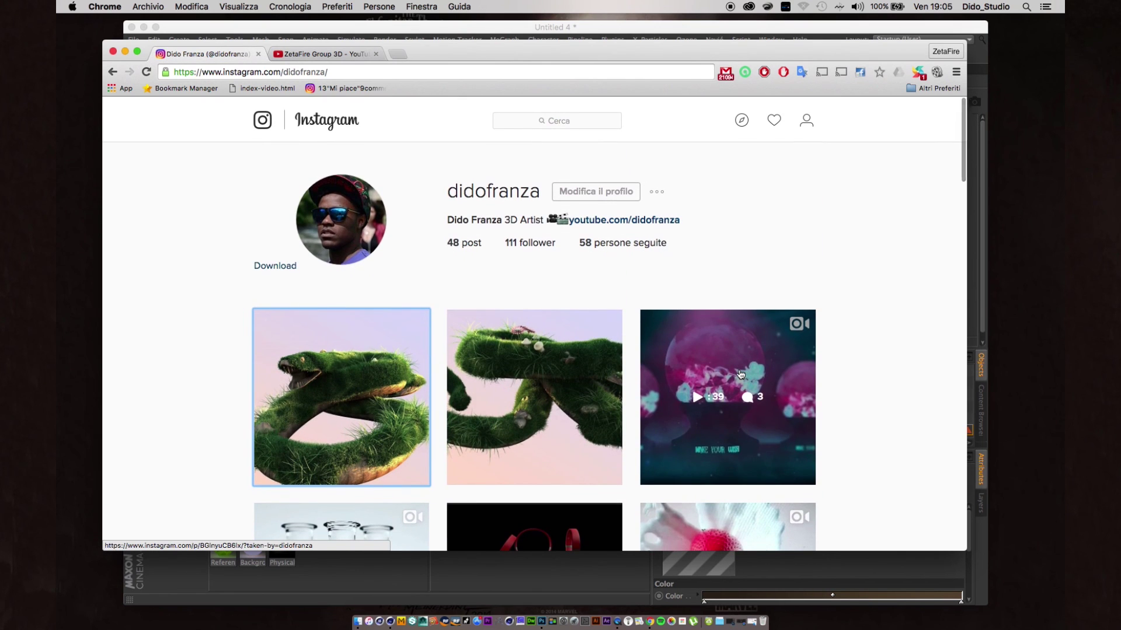
scroll(741, 375, "down", 3)
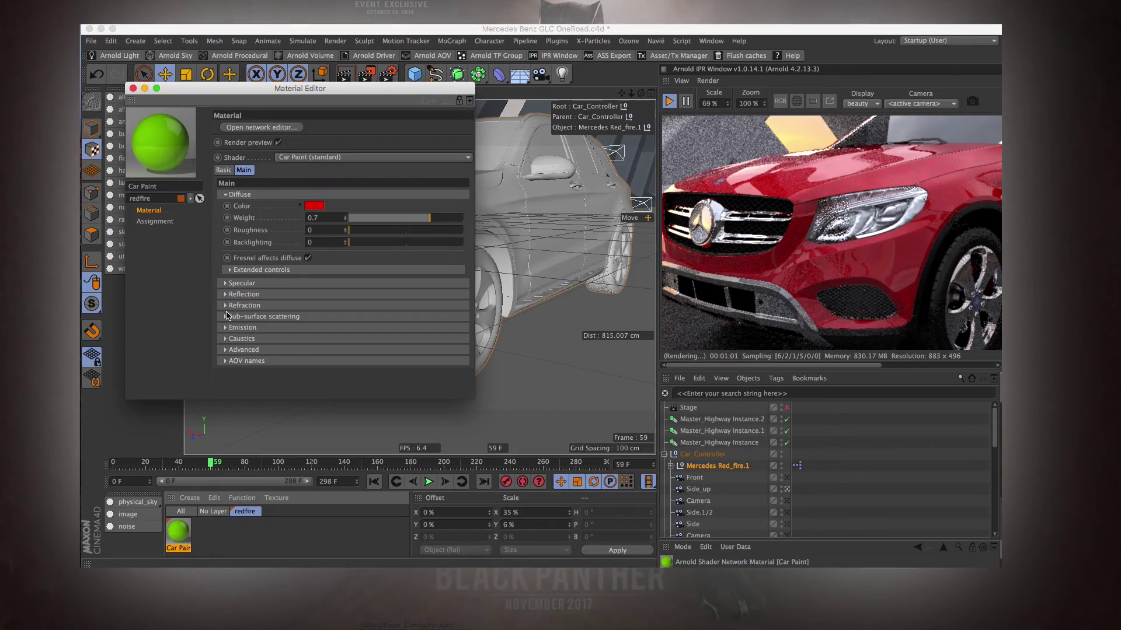
Step: Set the Car Paint material's diffuse and sub-surface scattering colours to green (R 176, G 240, B 0) and start the IPR render
left_click(226, 317)
left_click(314, 205)
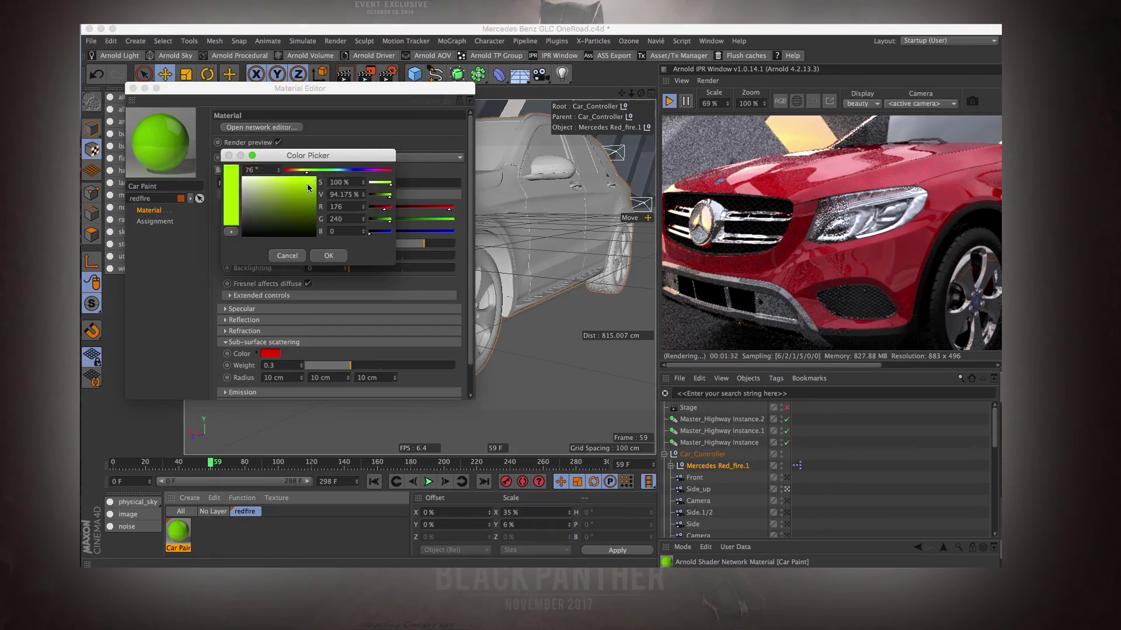
left_click(268, 175)
left_click_drag(312, 213, 270, 353)
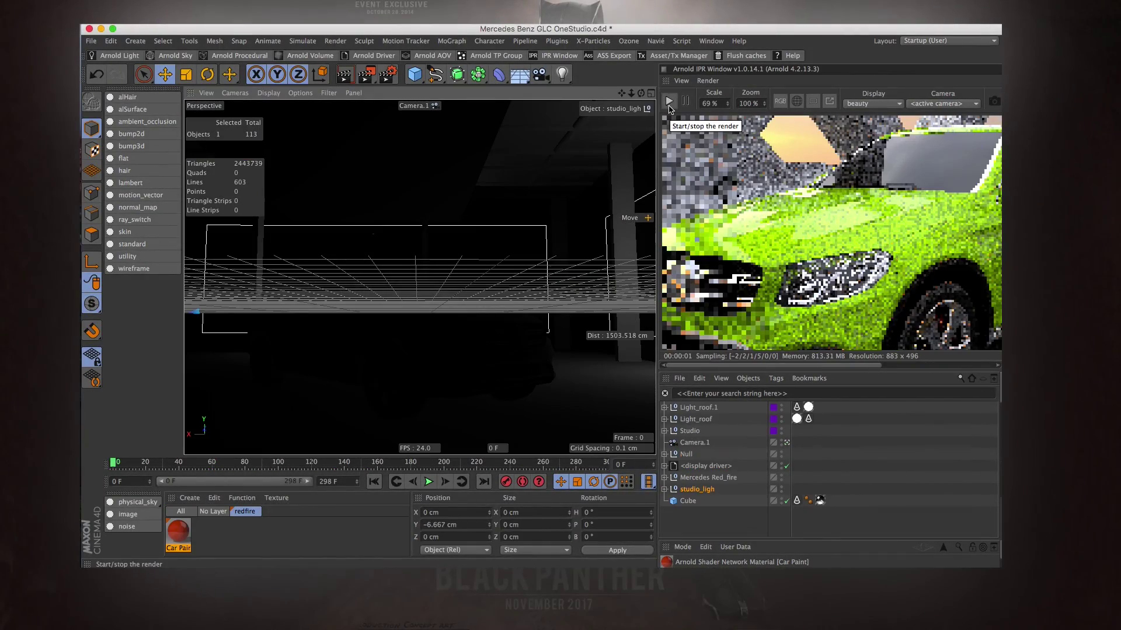
left_click(670, 102)
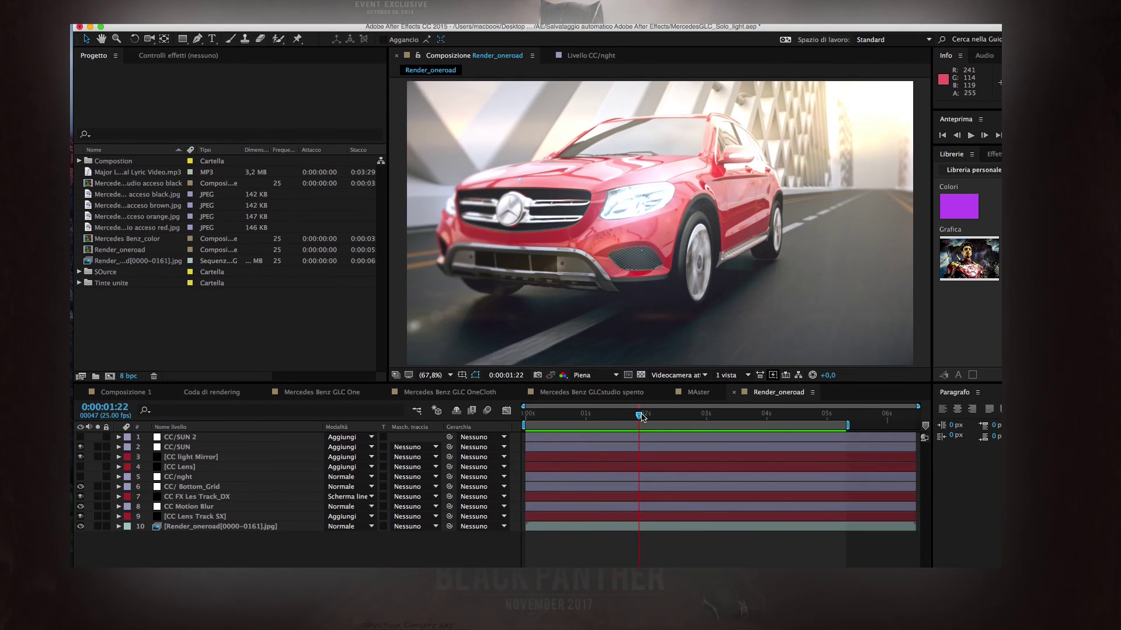
Step: In After Effects, toggle the CC FX Les Track_DX layer's visibility and review the Mercedes Benz GLC One and MAster compositions
left_click(82, 500)
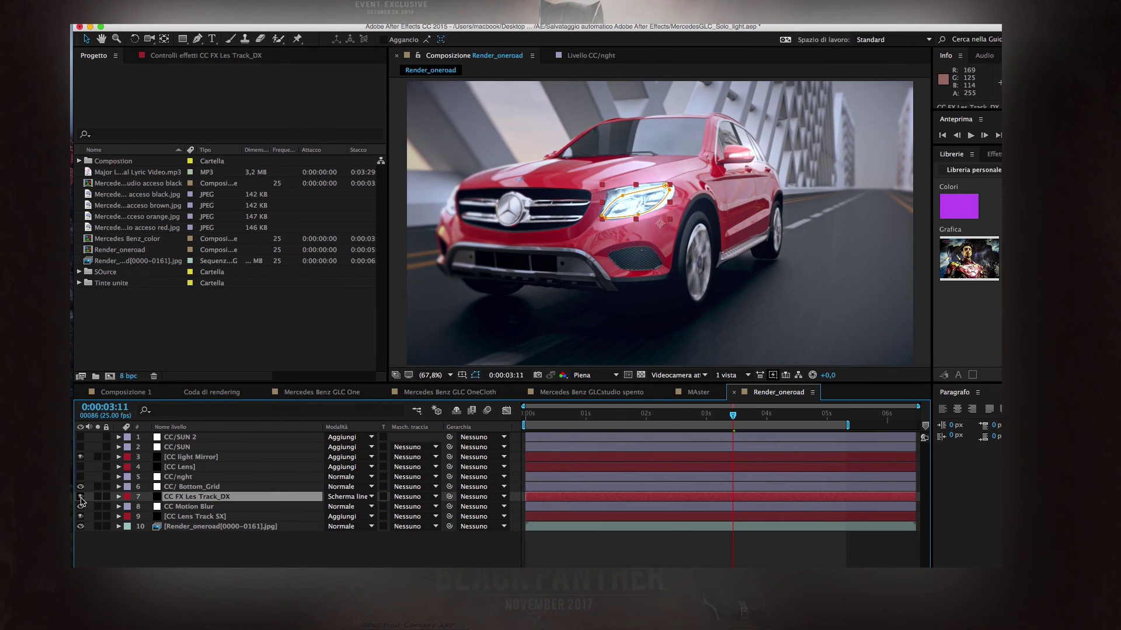
left_click(322, 392)
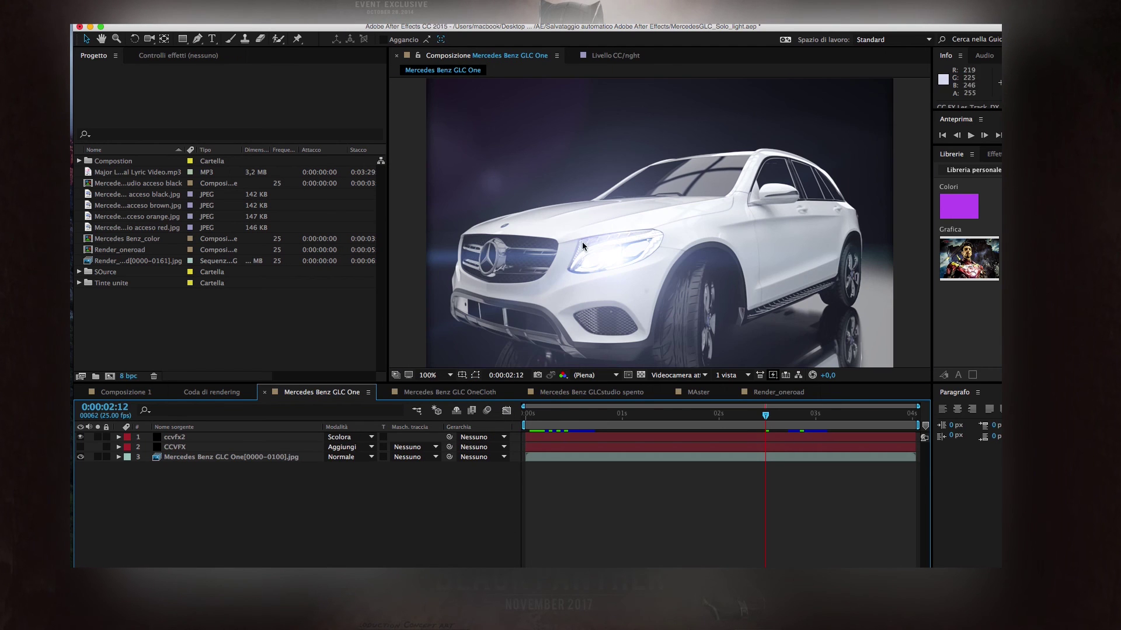
left_click(699, 392)
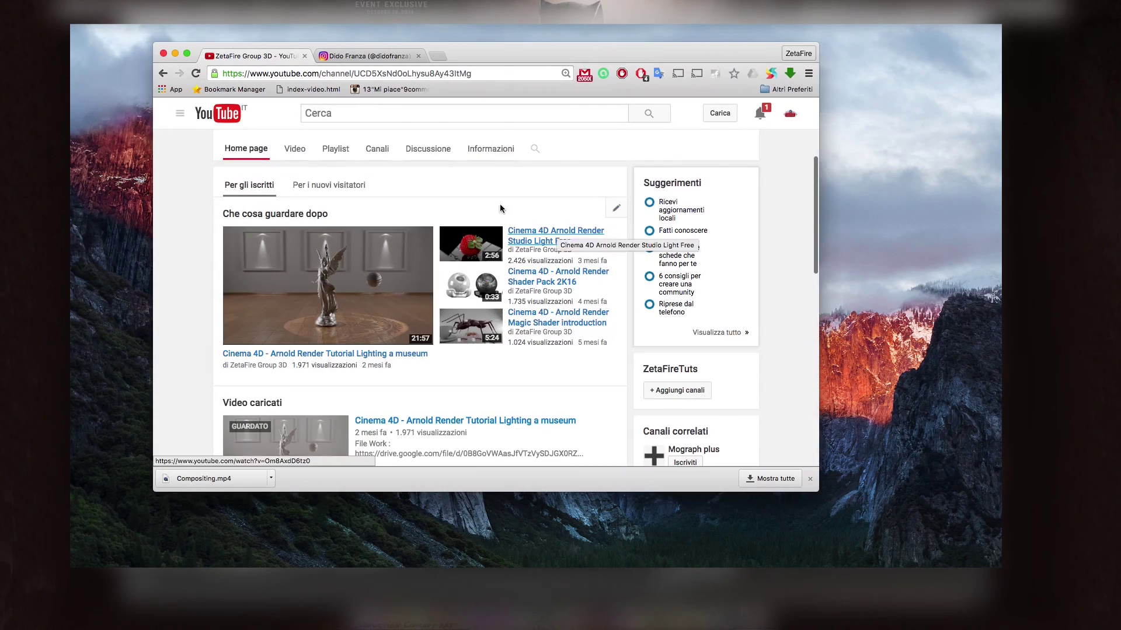
Step: Browse the ZetaFire Group 3D YouTube channel and view the Mercedes car posts on the Instagram profile in Chrome
scroll(500, 205, "down", 3)
scroll(475, 247, "up", 3)
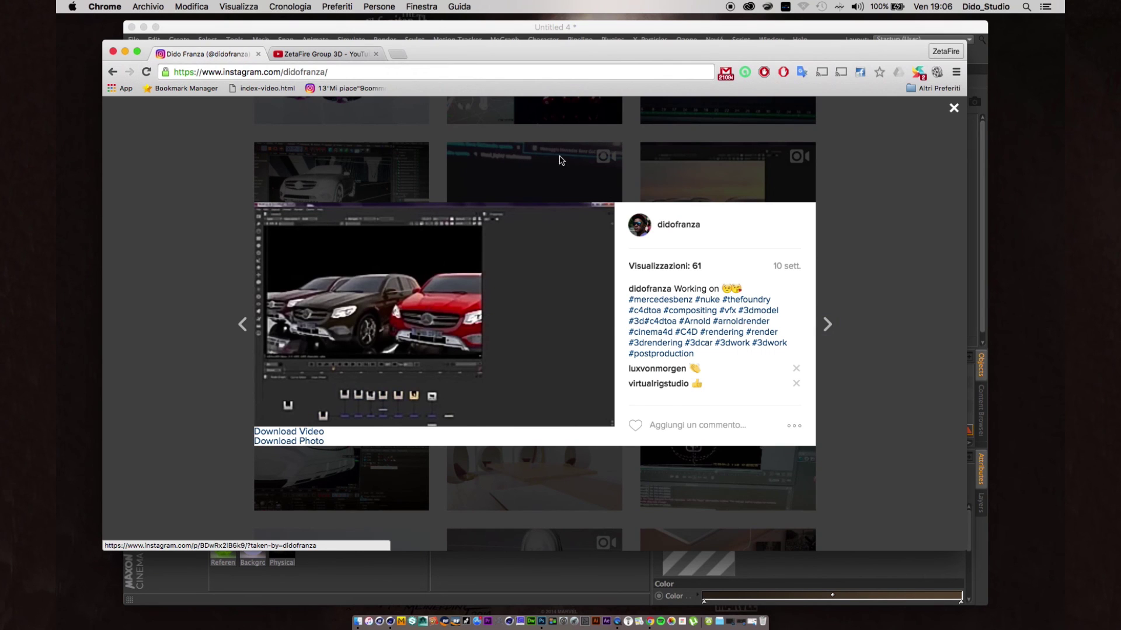
left_click(392, 170)
left_click(331, 246)
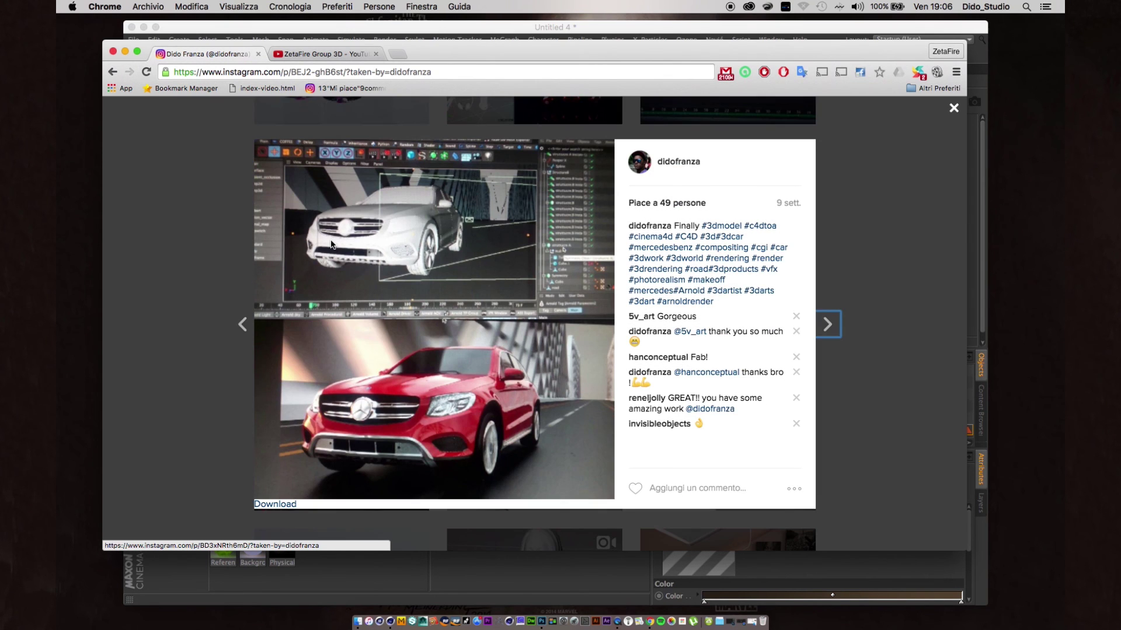
left_click(425, 113)
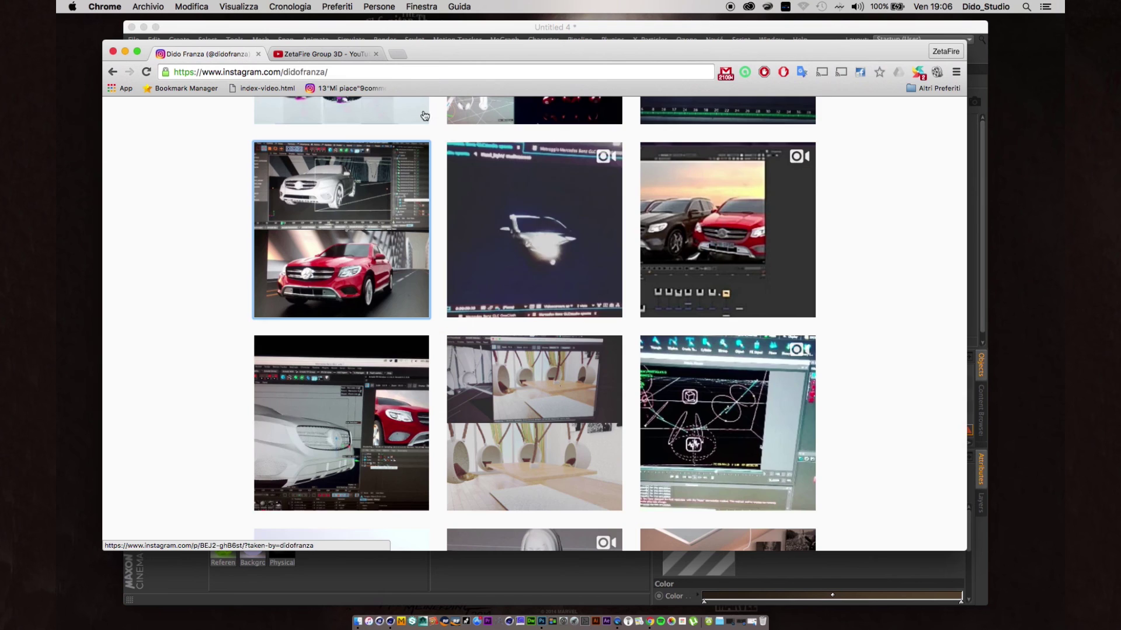
left_click(338, 59)
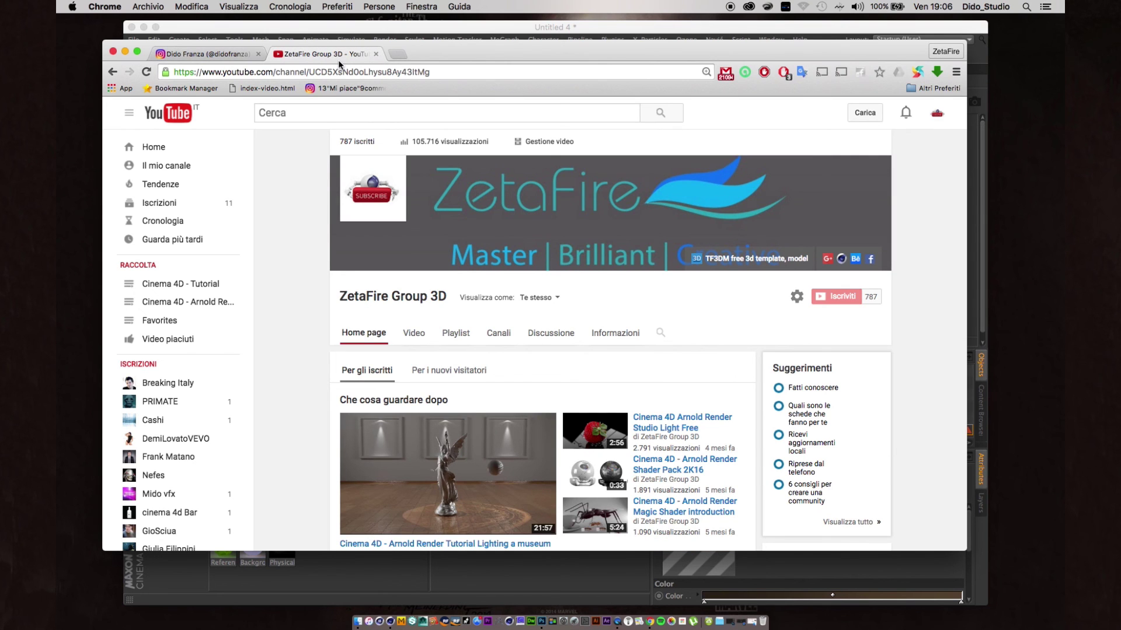